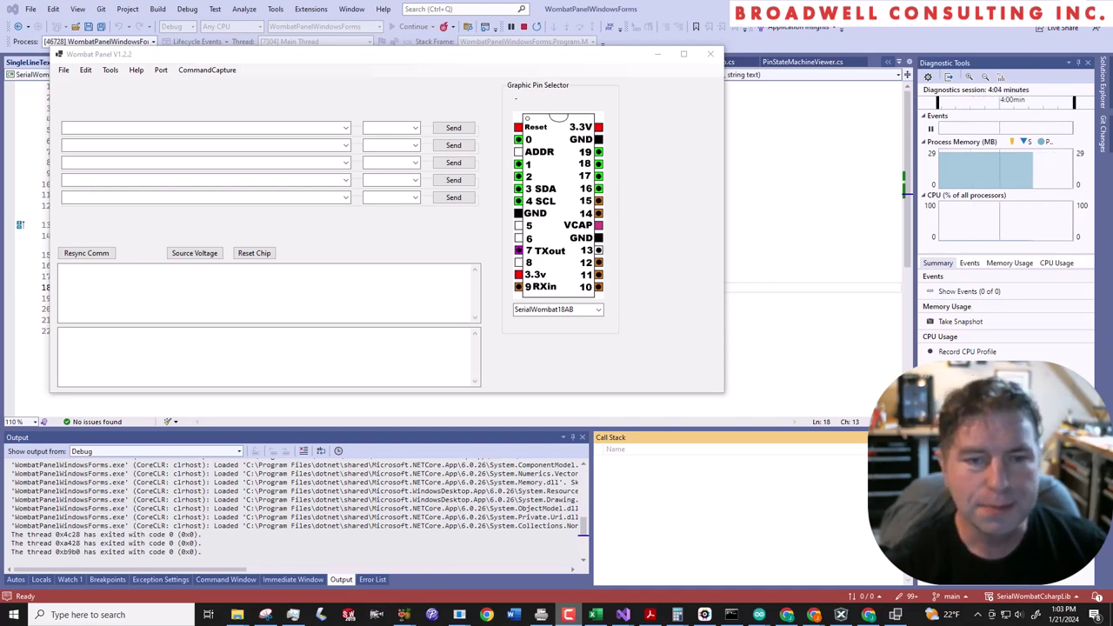
Step: Switch to Chrome to read the email about SW18AB readHighCounts() jitter with four or more PulseTimers
key(alt+Tab)
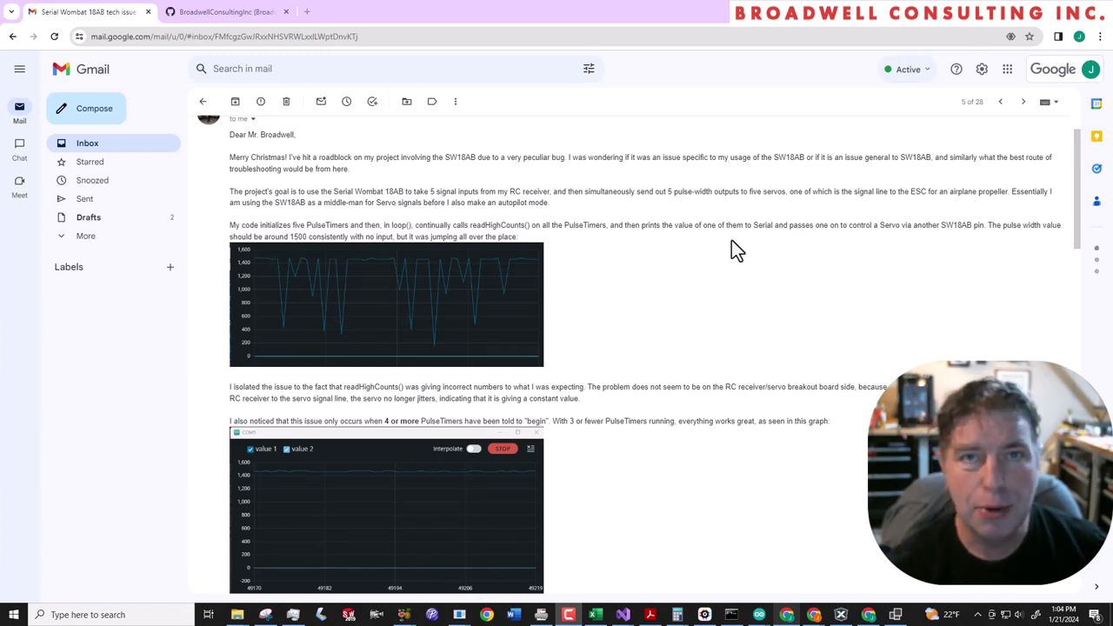
scroll(705, 270, down, 1)
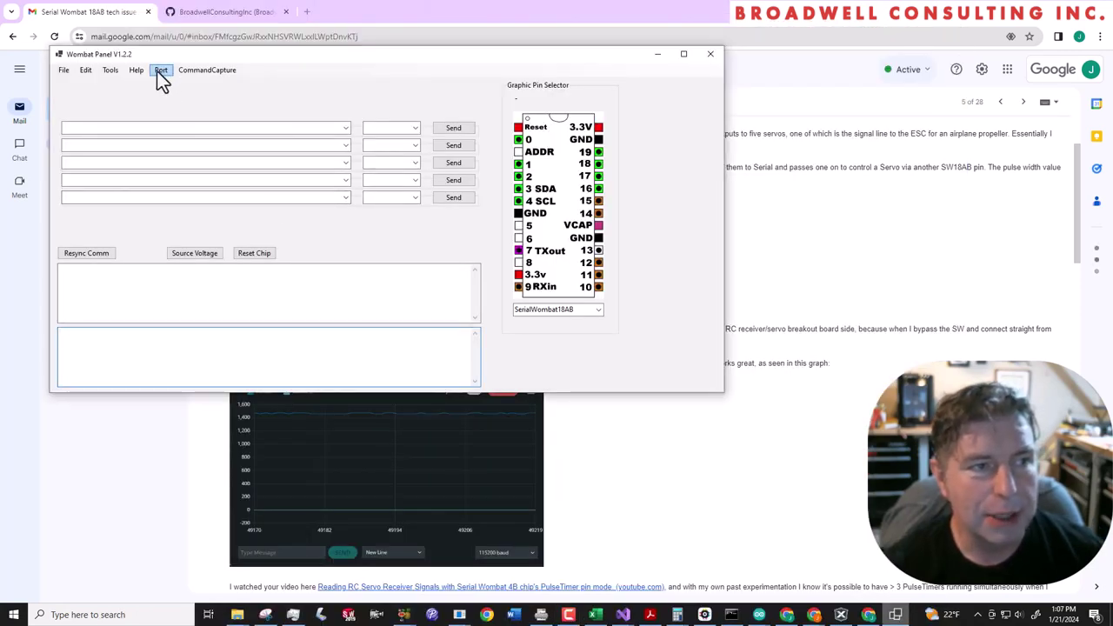
Step: Open a serial connection to the Serial Wombat 18AB on COM25
click(159, 72)
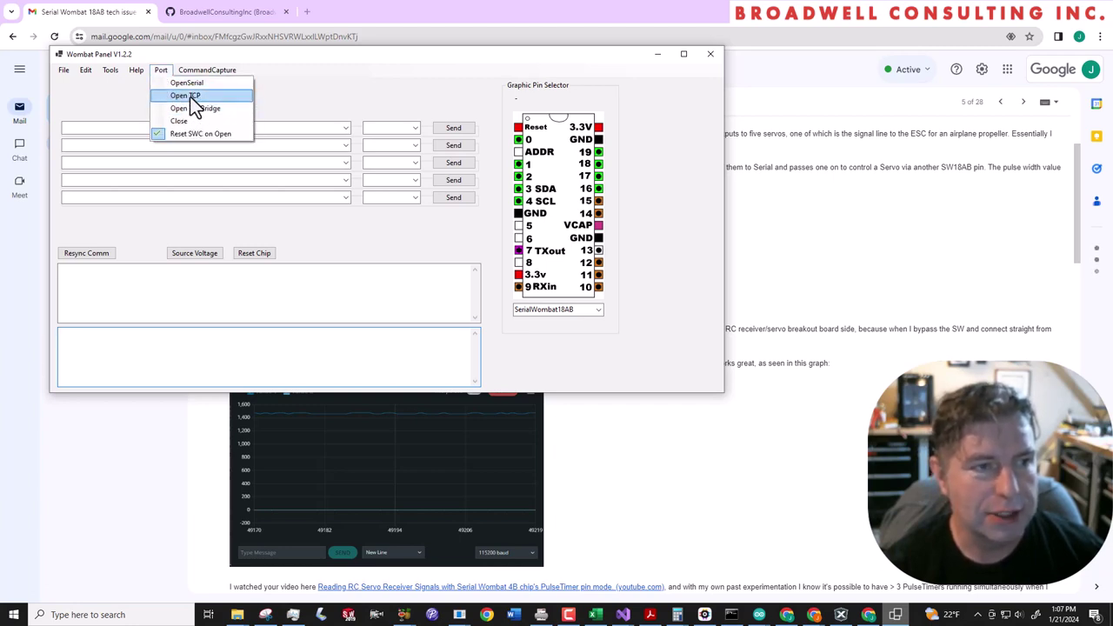
click(186, 84)
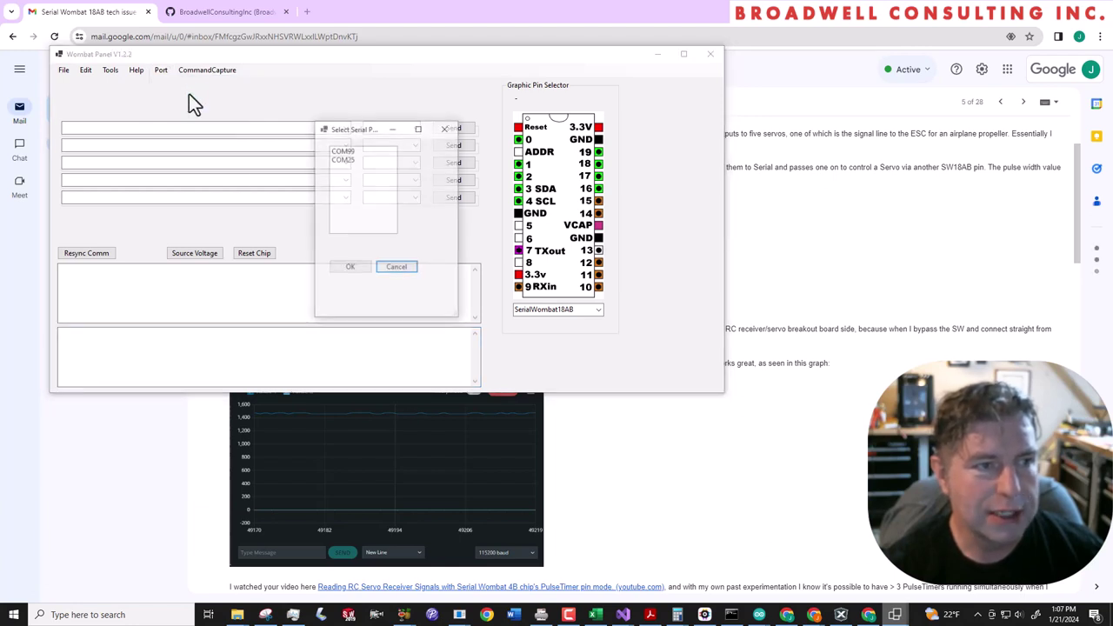
click(346, 162)
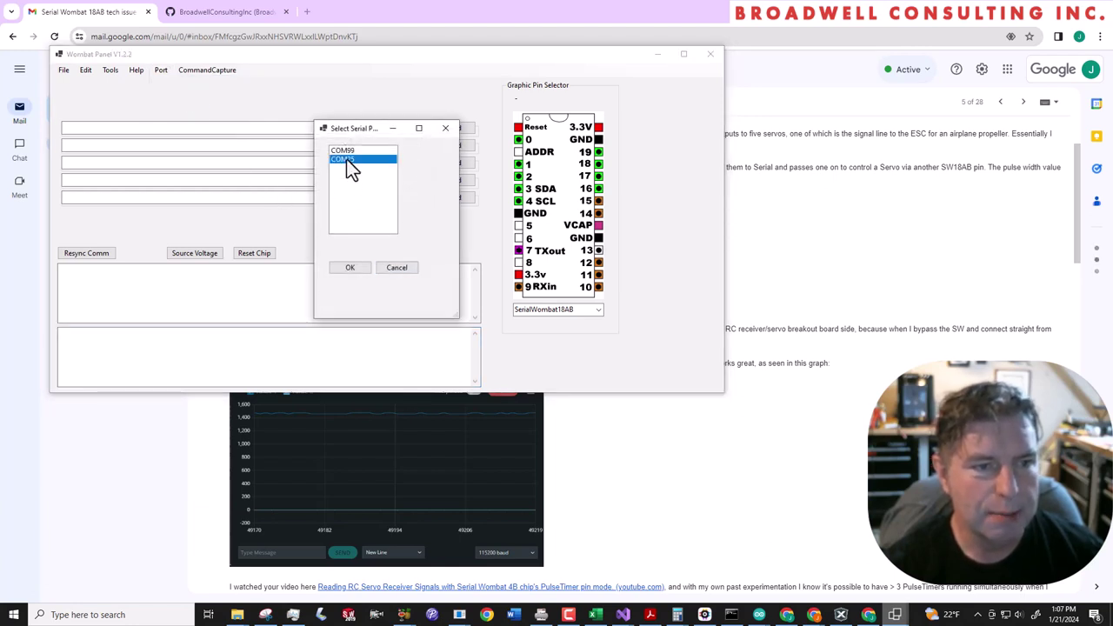
click(350, 268)
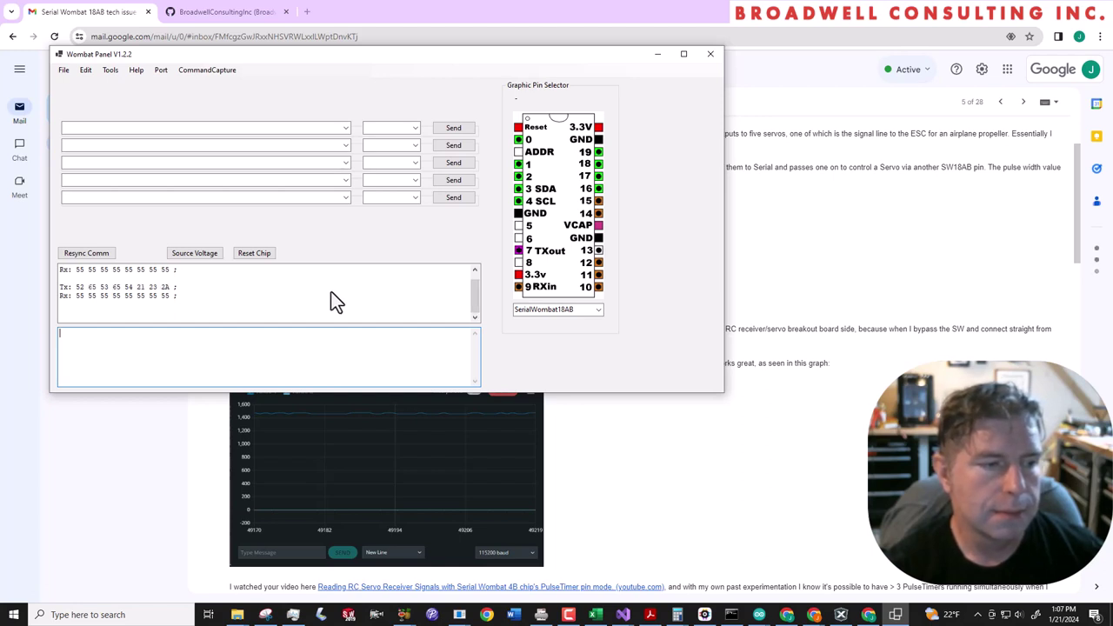
Step: Bring the detection message into view: SerialWombat18AB, firmware 2.1.1, 3.248 V, temperature 32.75
click(475, 269)
click(475, 270)
click(475, 270)
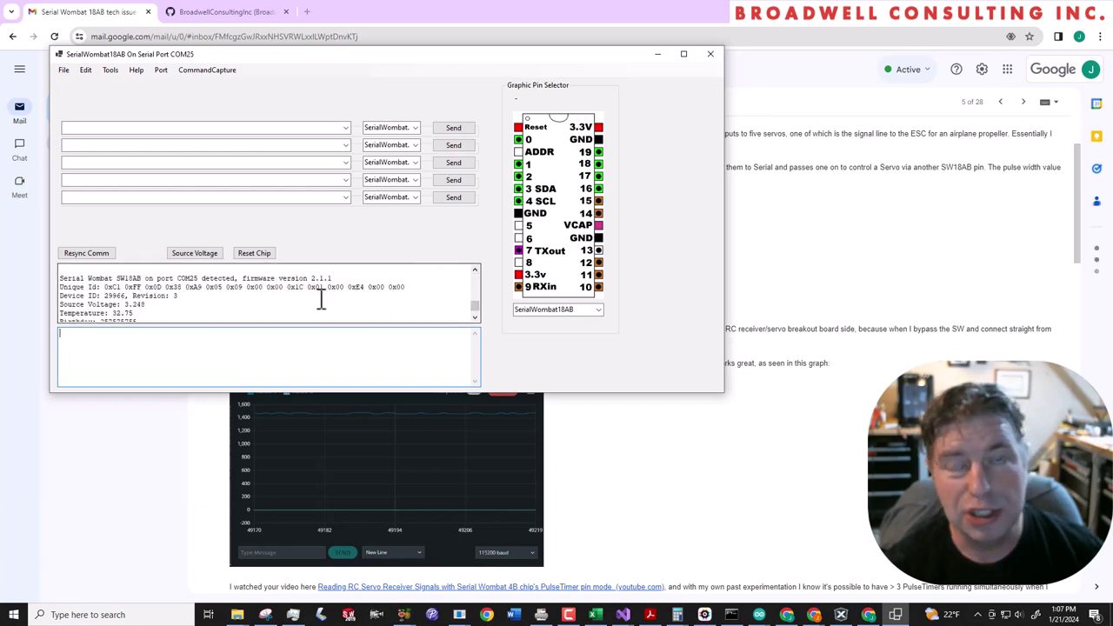
scroll(322, 297, down, 1)
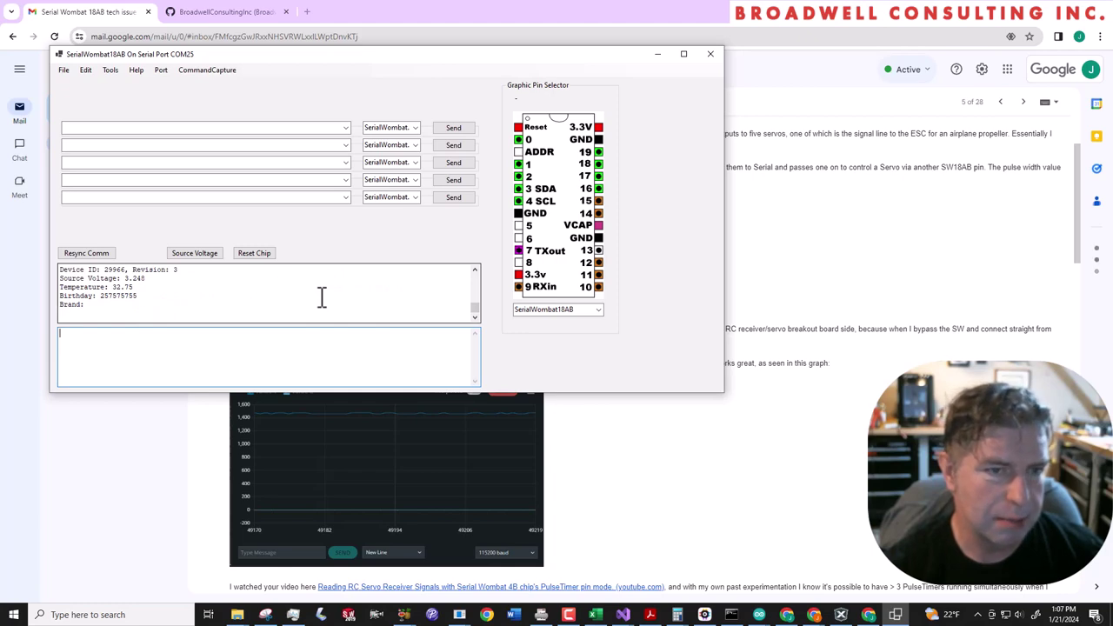
Step: Configure pin 14 as a PulseTimer with AutoSample, graphing high times near 1,500 at 57 Hz
click(599, 214)
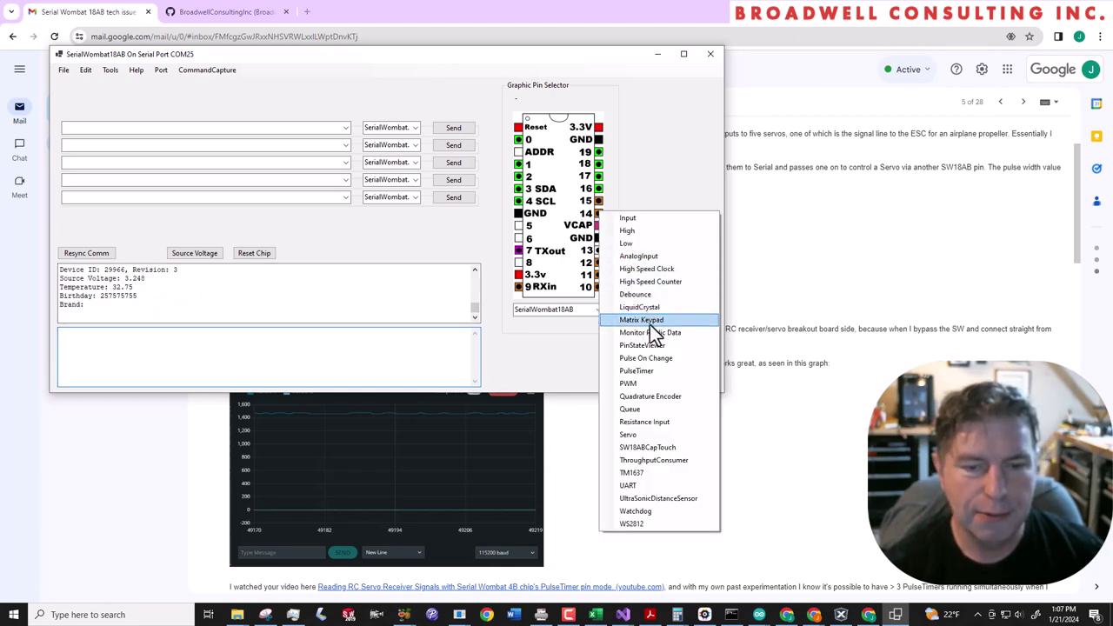
click(662, 370)
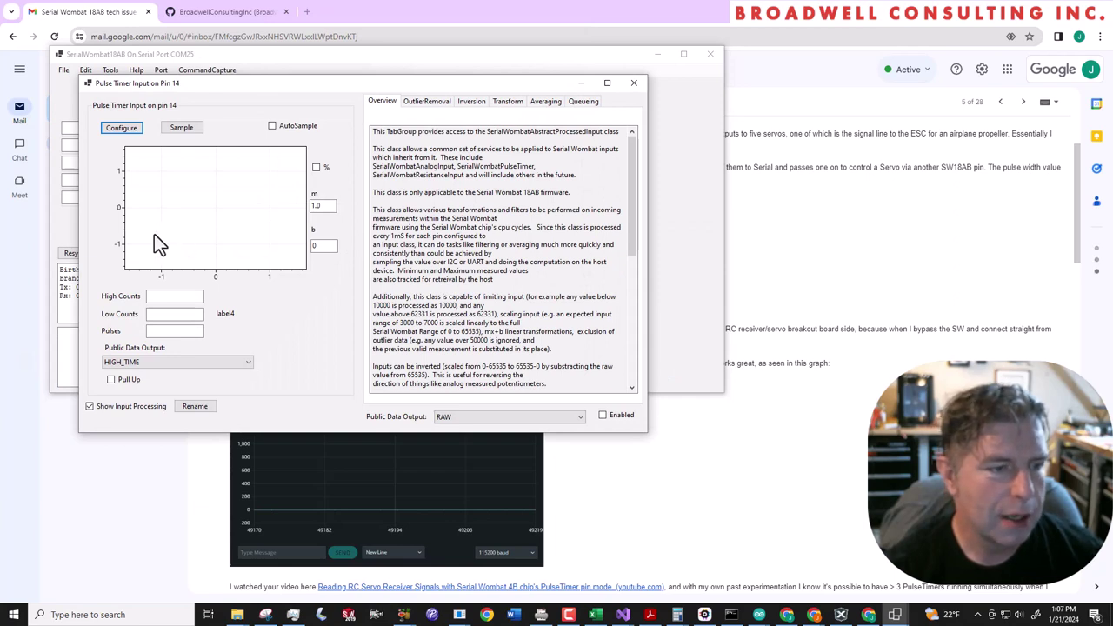
click(116, 132)
click(274, 128)
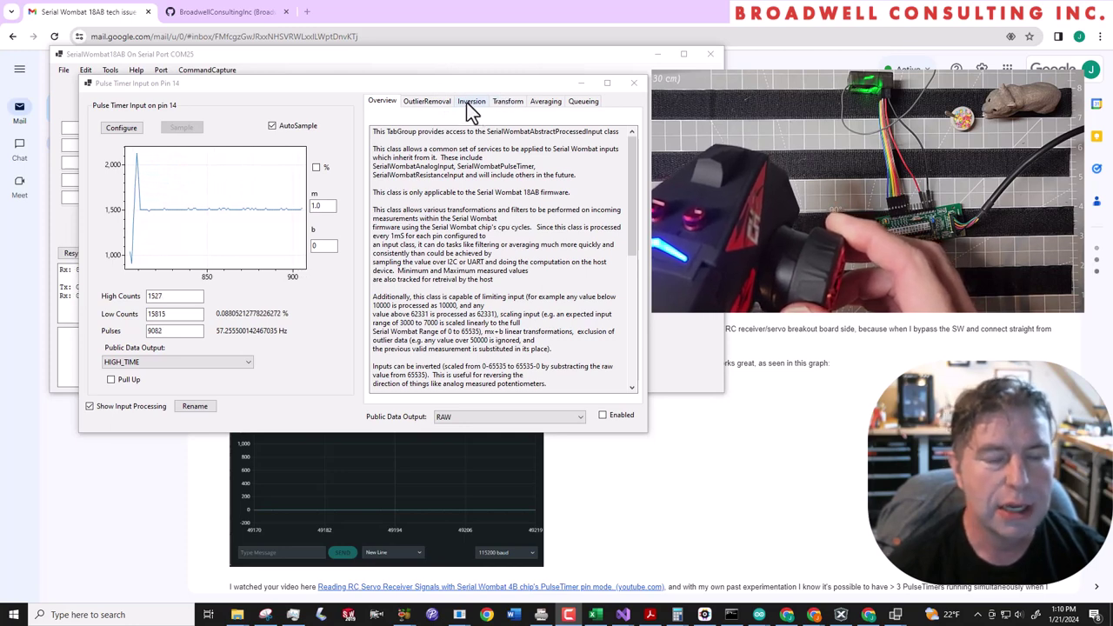
Step: Give pin 14 an enabled 925–2125 input scaling, so readings sit near 32,000
click(506, 104)
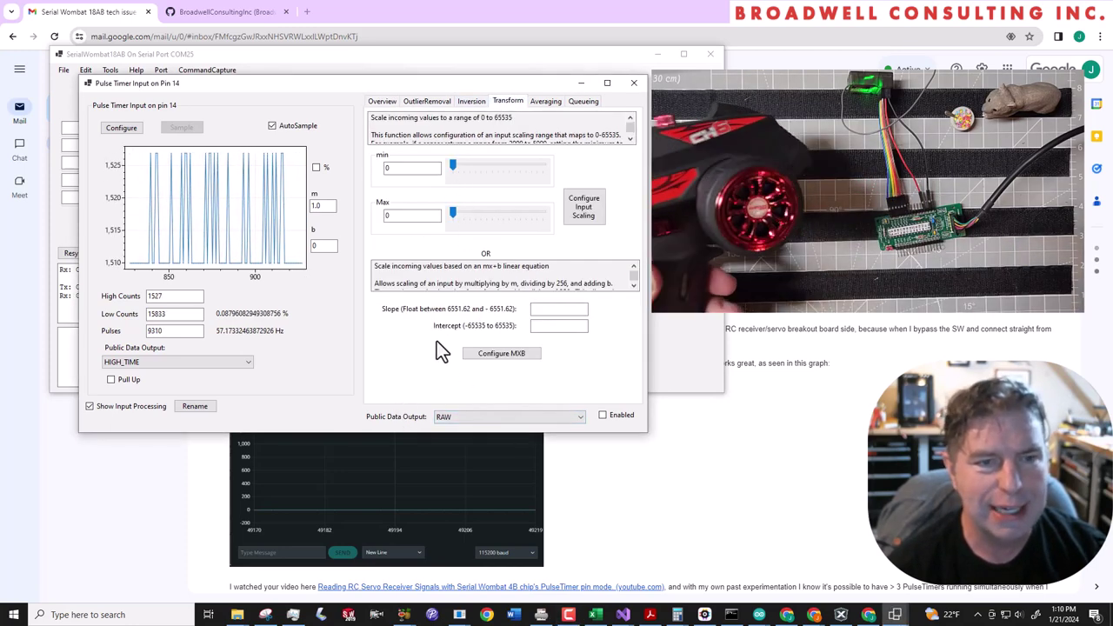
double_click(429, 169)
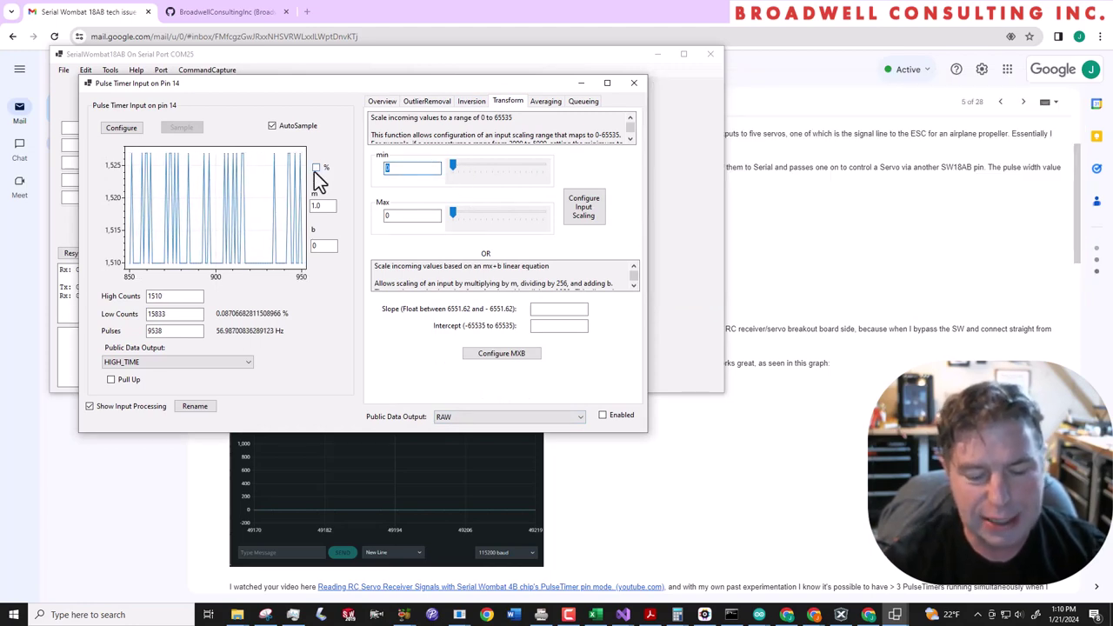
text(92)
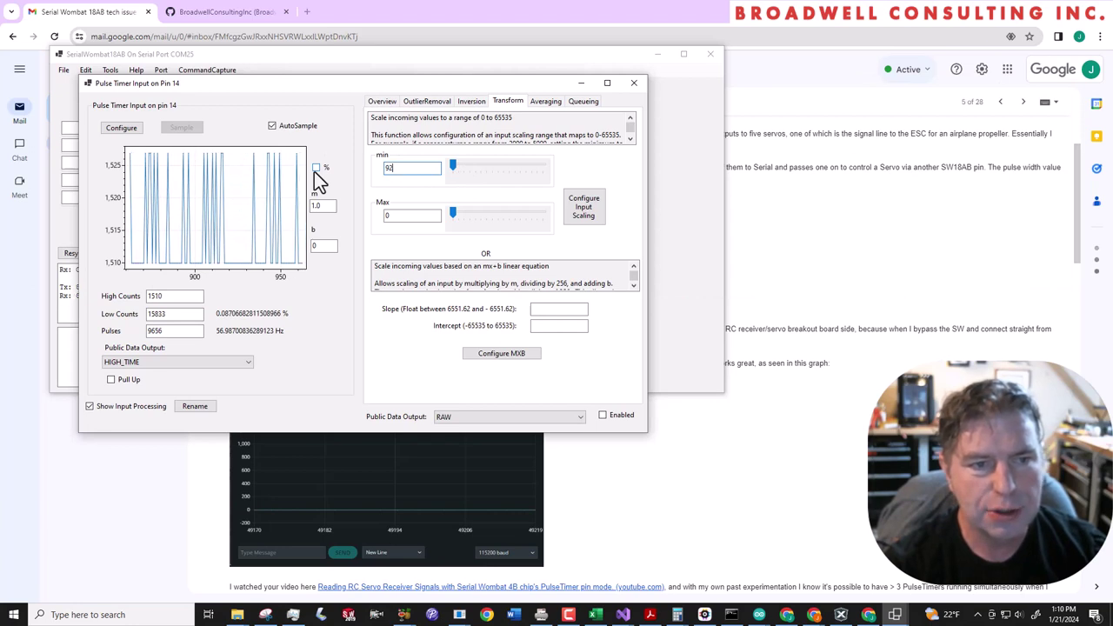
text(5)
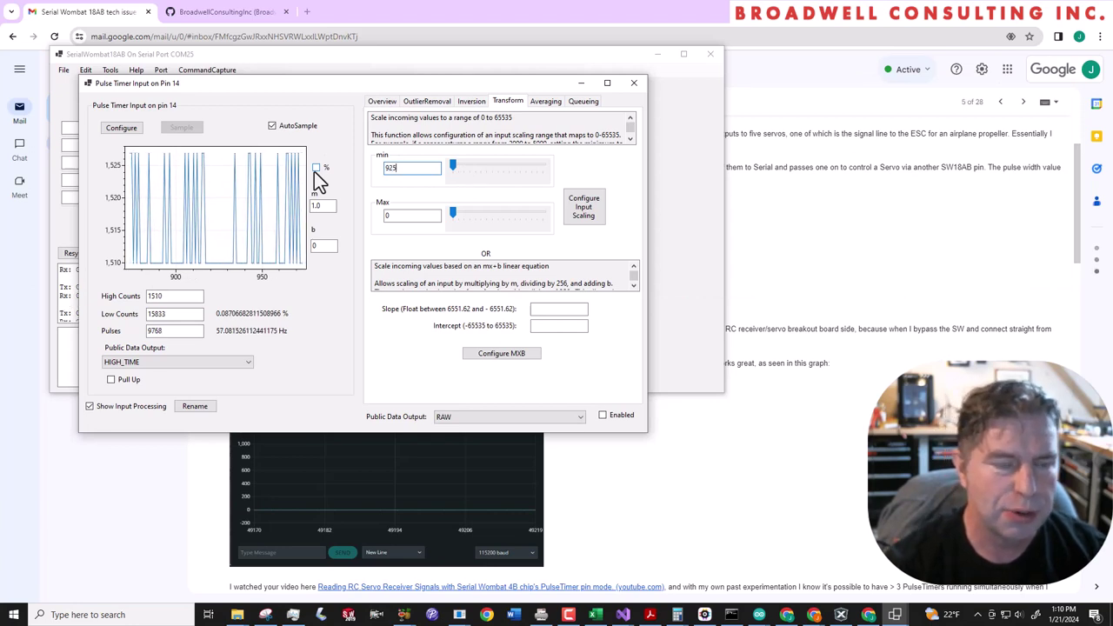
double_click(410, 211)
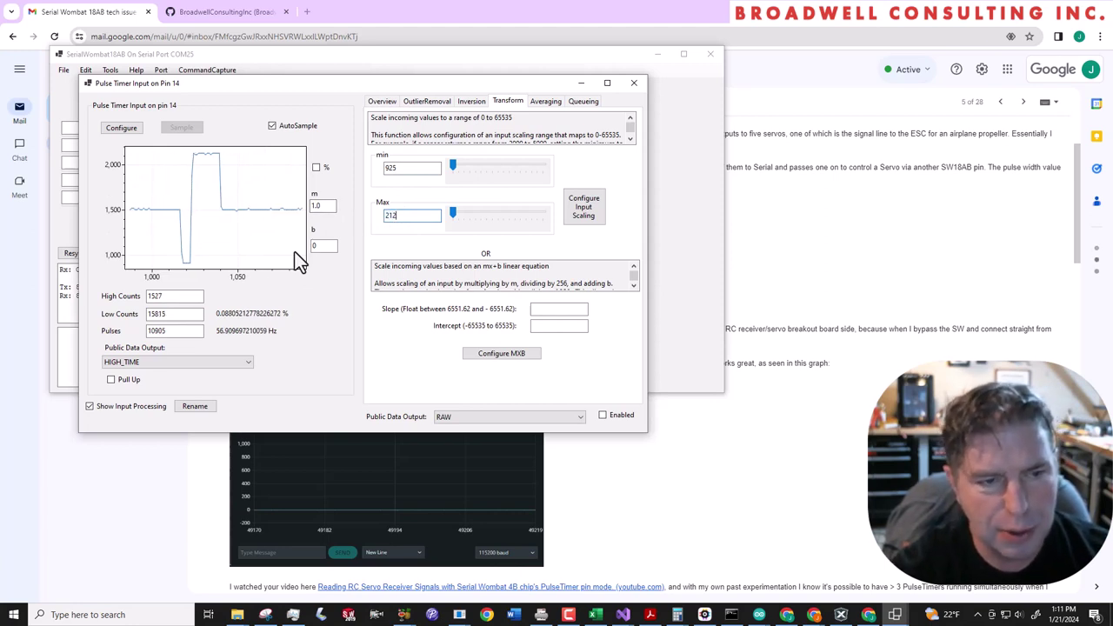
click(603, 415)
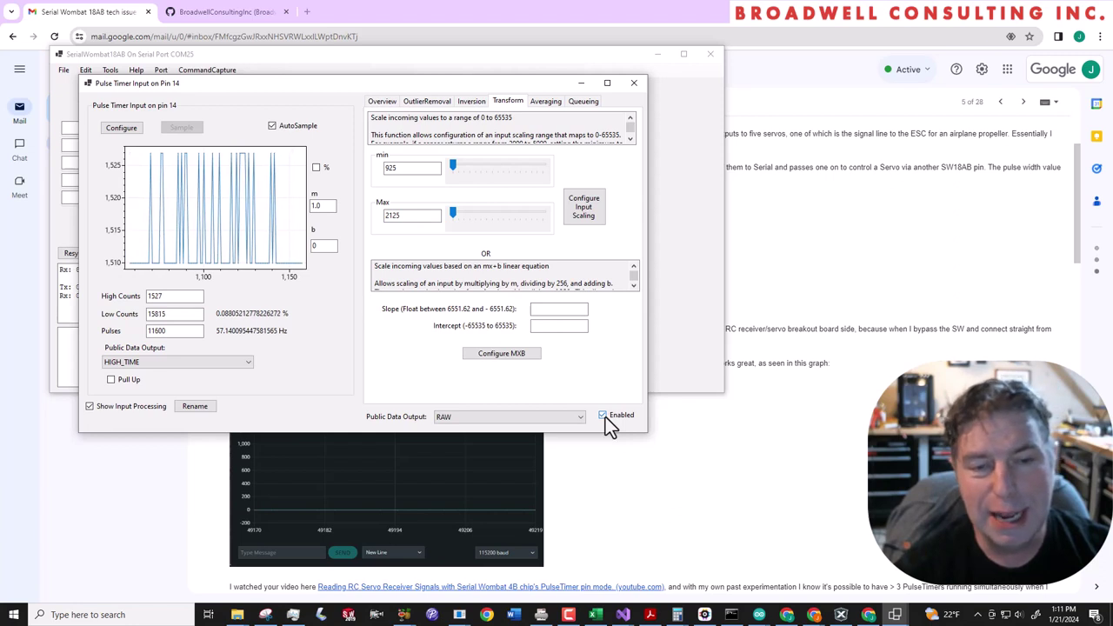
click(591, 206)
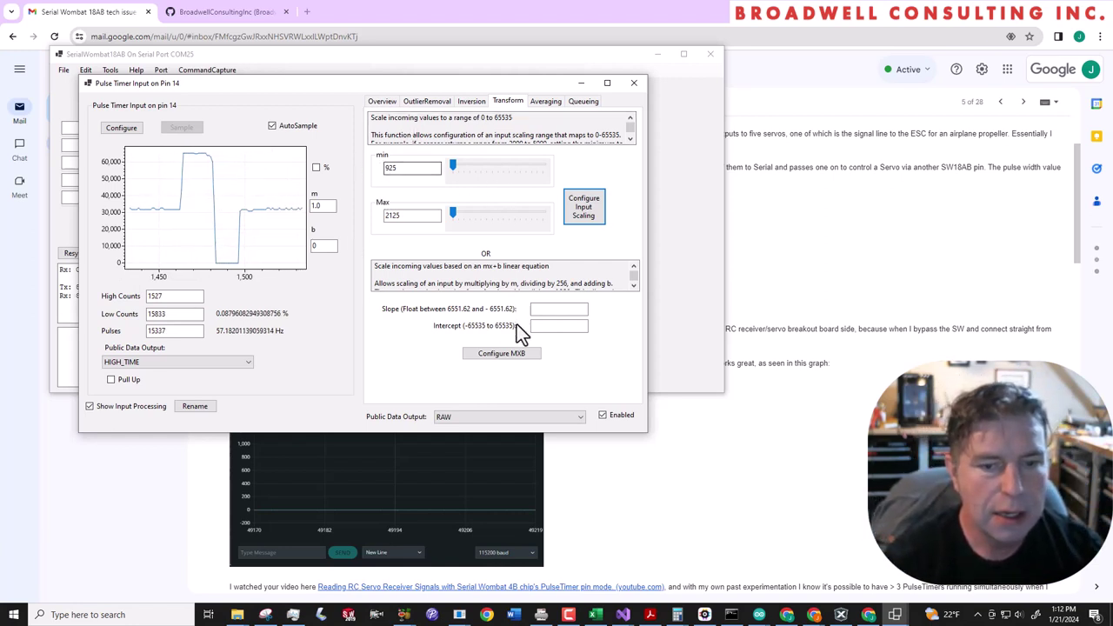
Step: Configure pin 15 as a PulseTimer input with AutoSample turned on
click(287, 61)
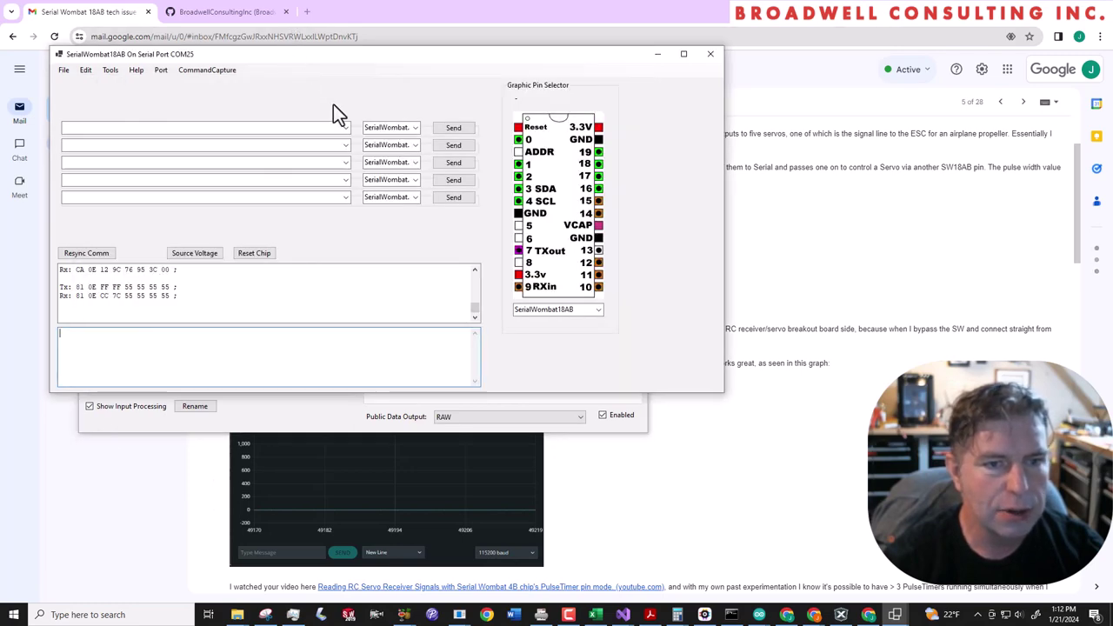
click(598, 201)
click(644, 357)
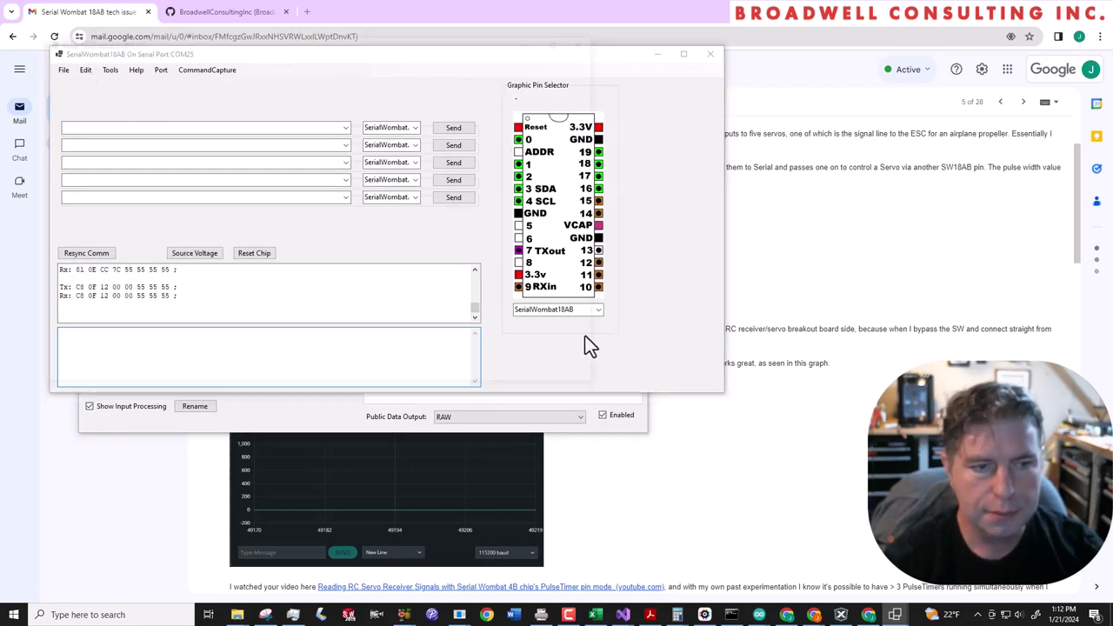
click(120, 128)
click(272, 127)
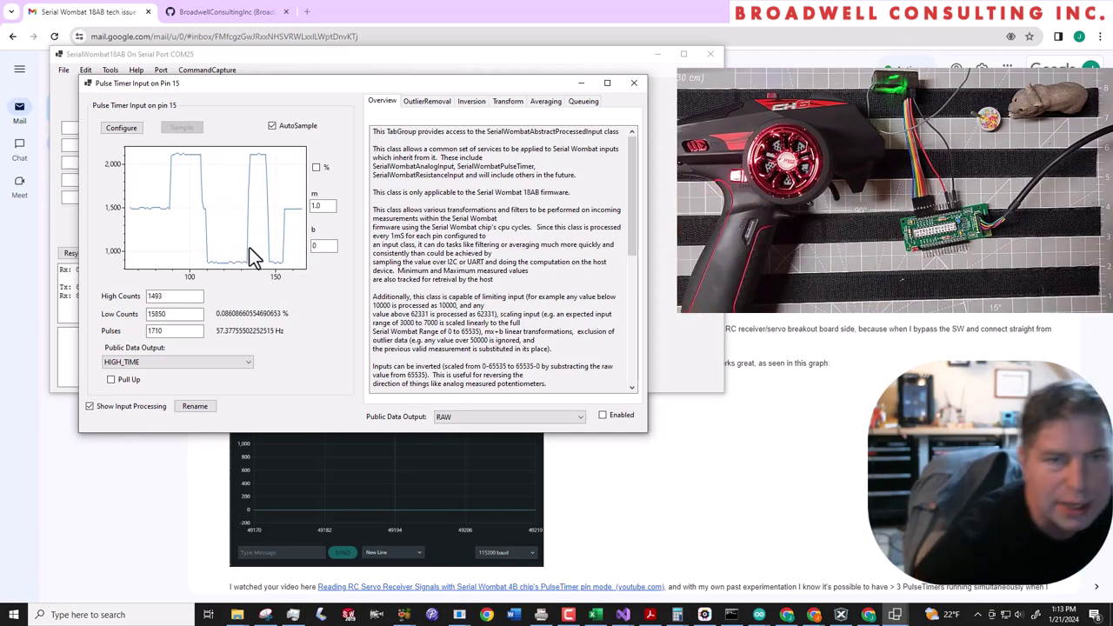
Step: Scale pin 15's input from 900 to 2100, so readings sit near 32,000
click(504, 103)
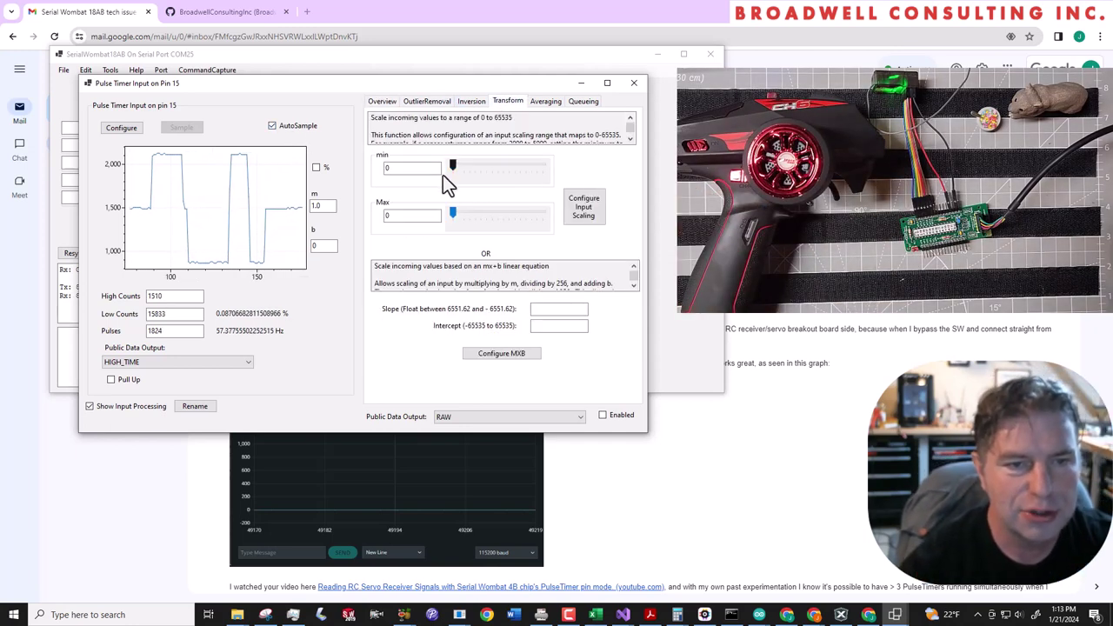
text(8)
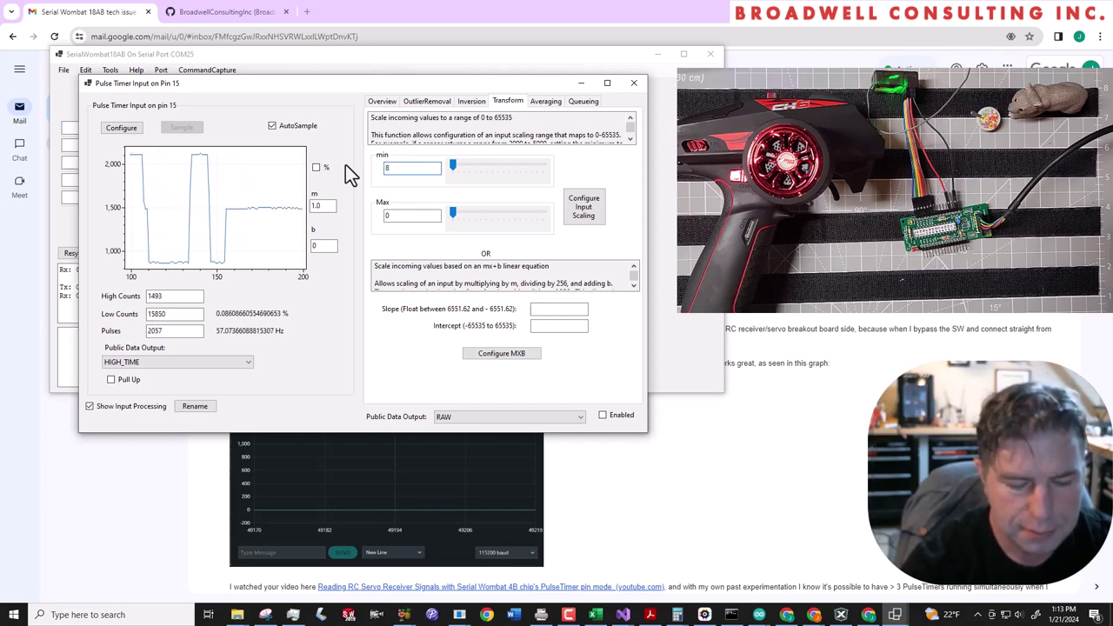
text(90)
key(Tab)
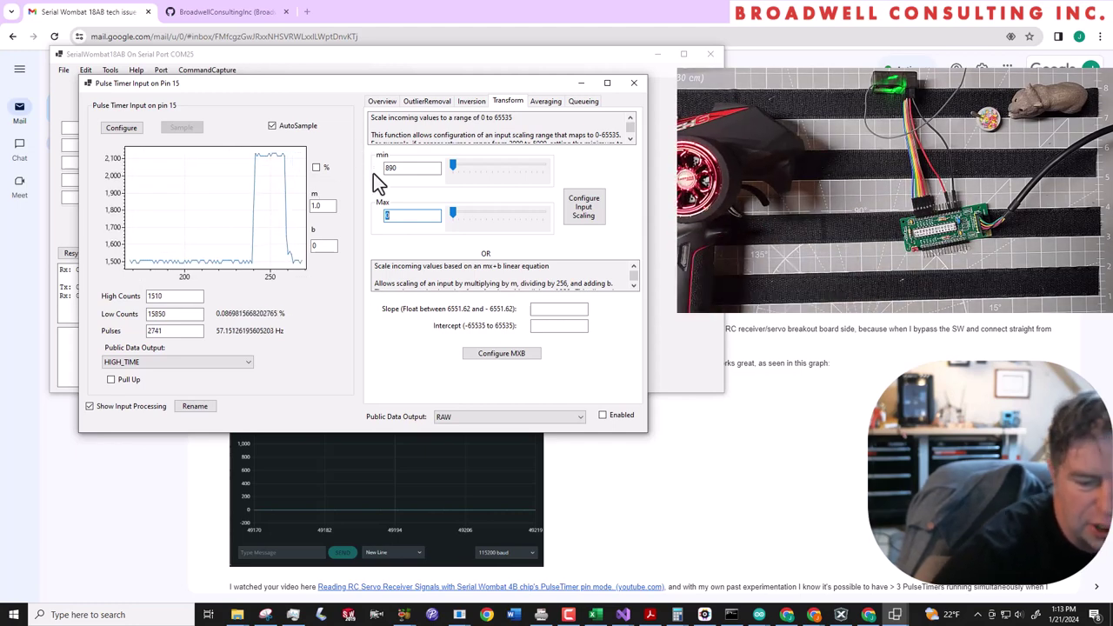
text(2100)
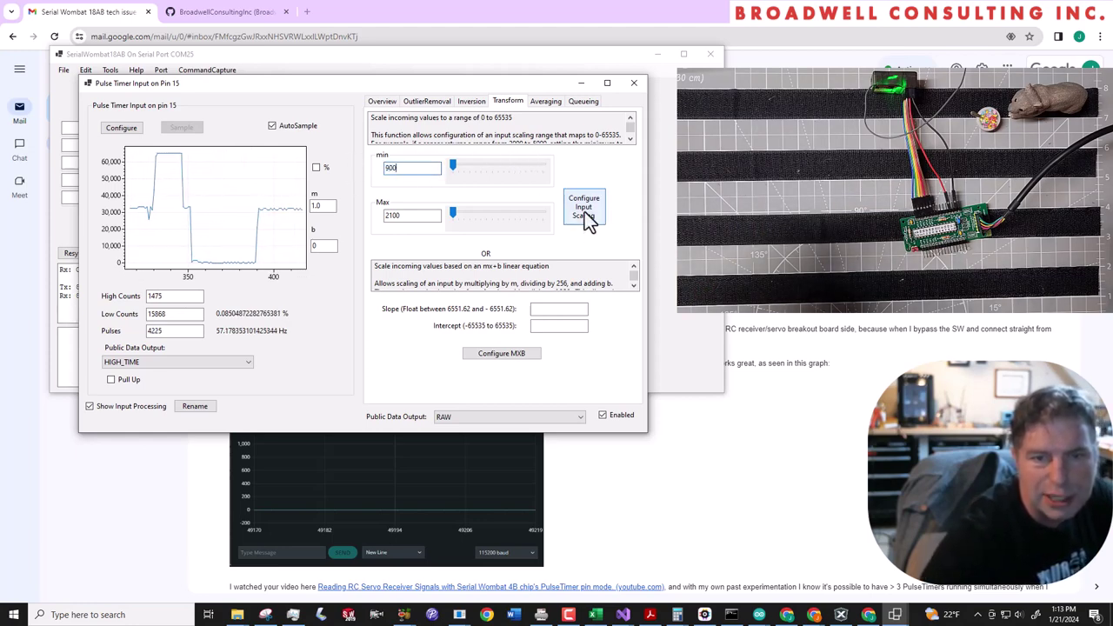
click(584, 209)
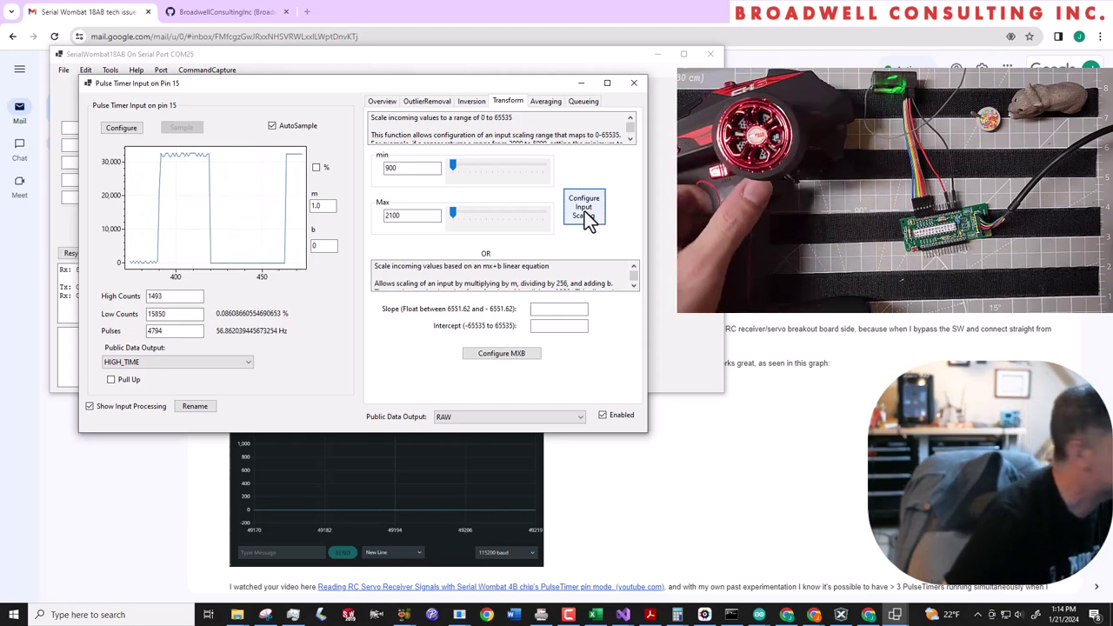
click(587, 217)
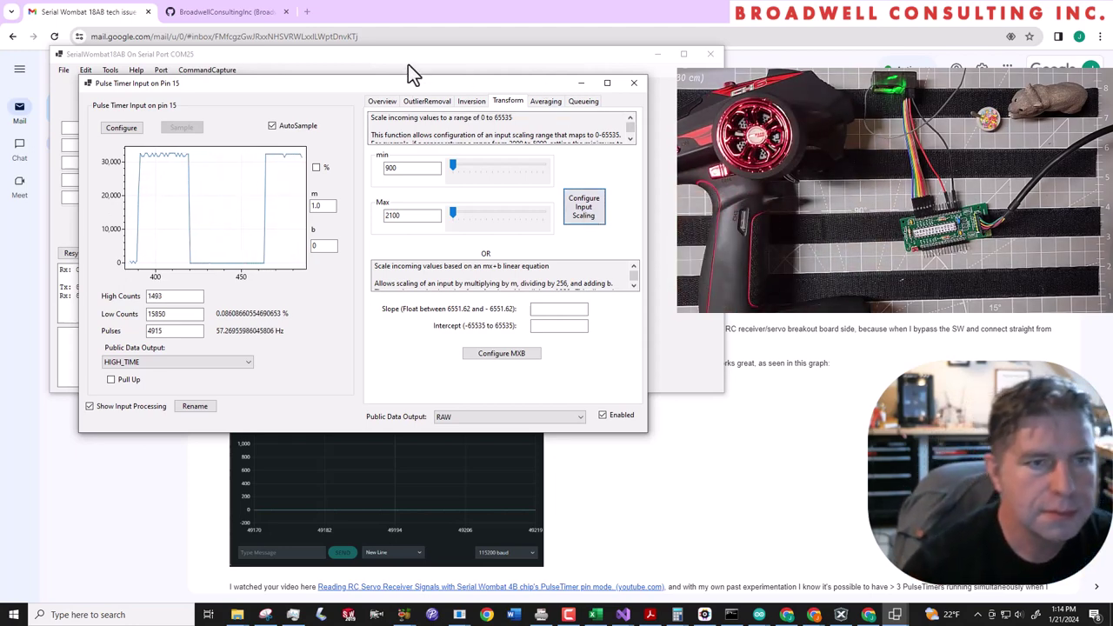
Step: Set pin 16 to PulseTimer, graphing raw high times between about 1,284 and 1,718
click(388, 57)
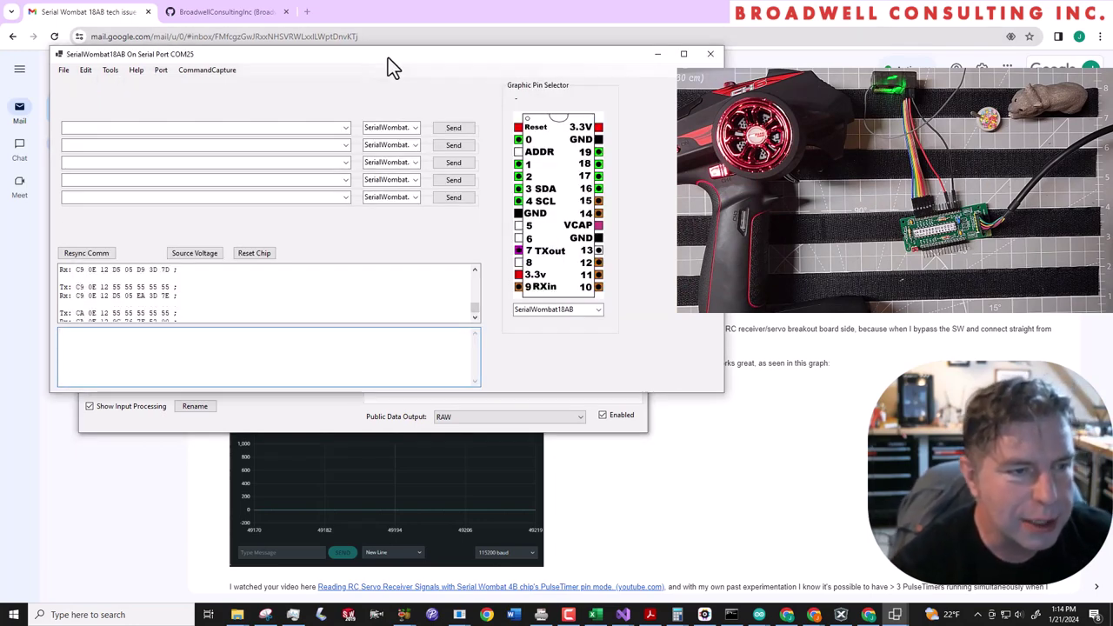
click(605, 192)
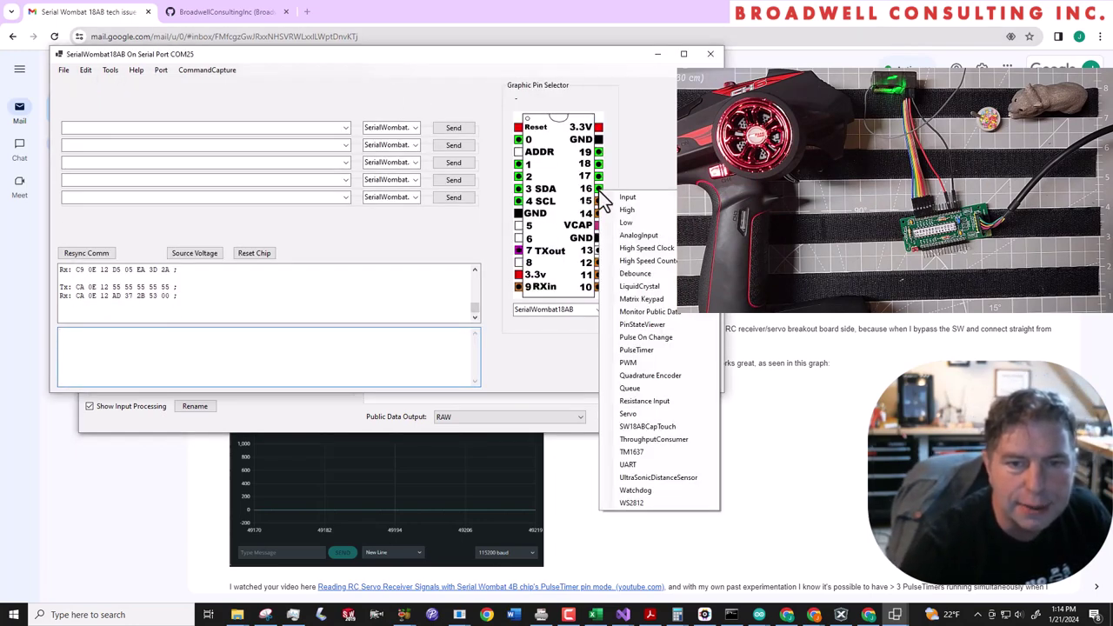
click(644, 350)
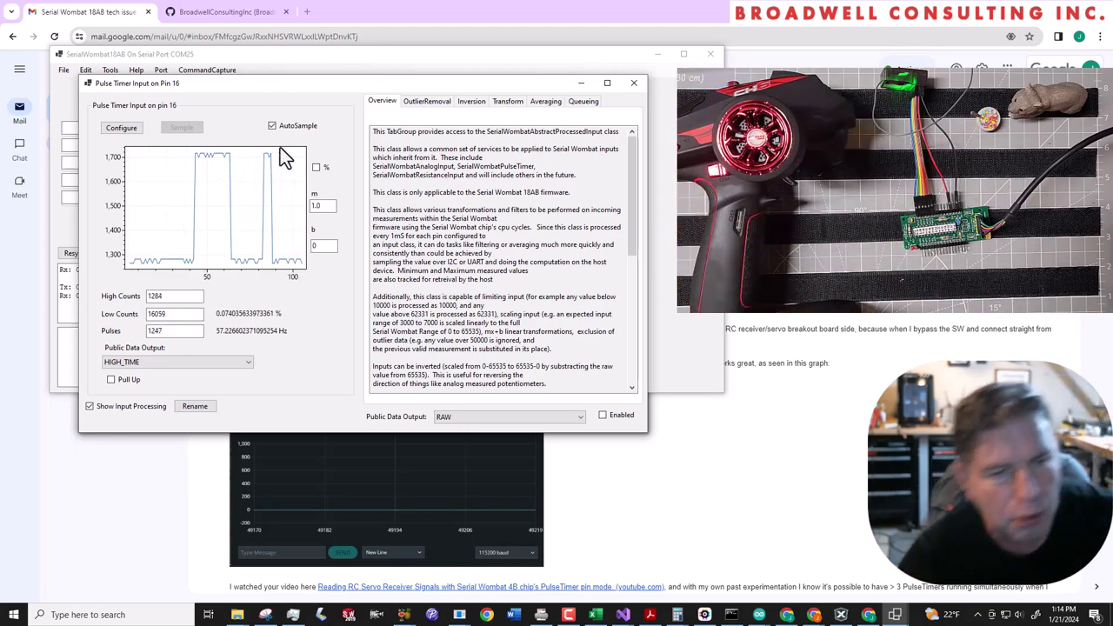
Step: Give pin 16 an enabled 1500–1501 input scaling, so readings jump between 0 and 65,535
click(508, 101)
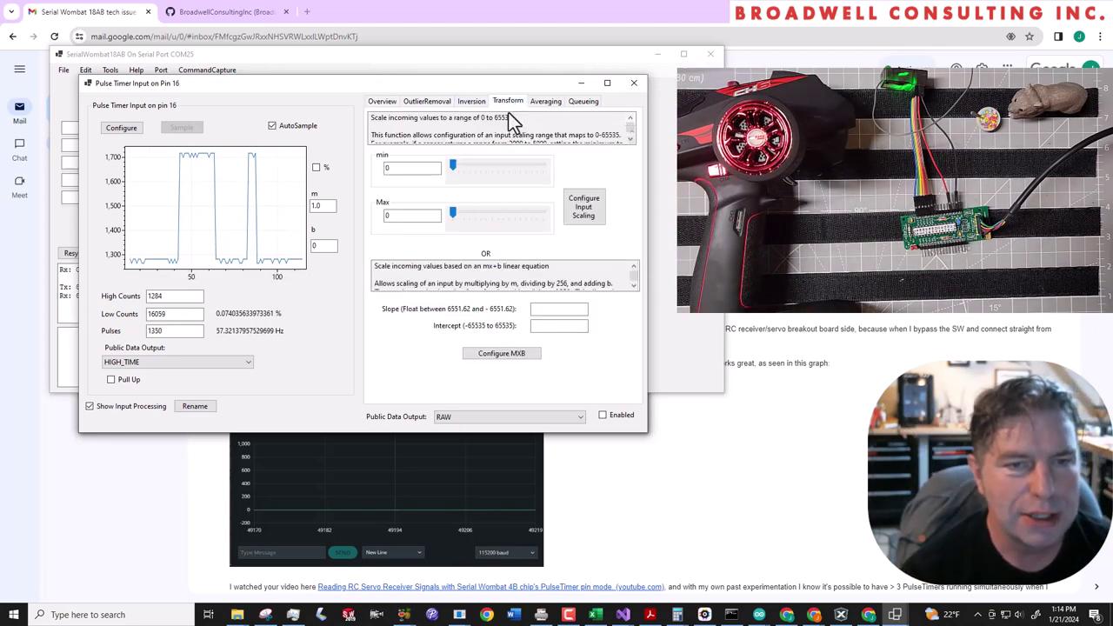
drag(426, 170, 368, 169)
text(1)
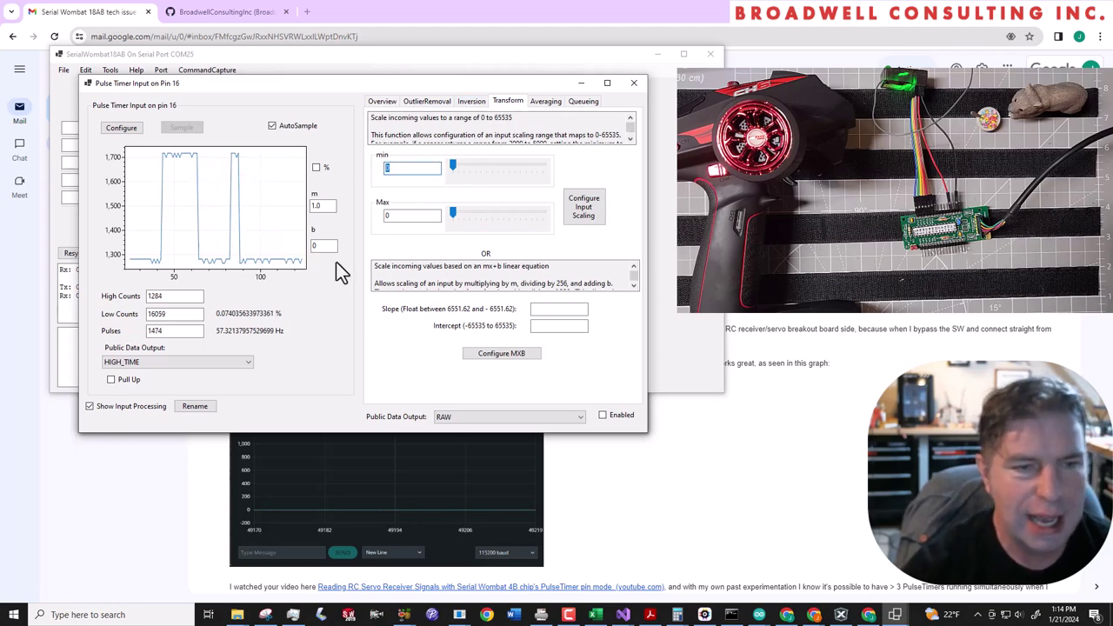
text(5000)
key(Tab)
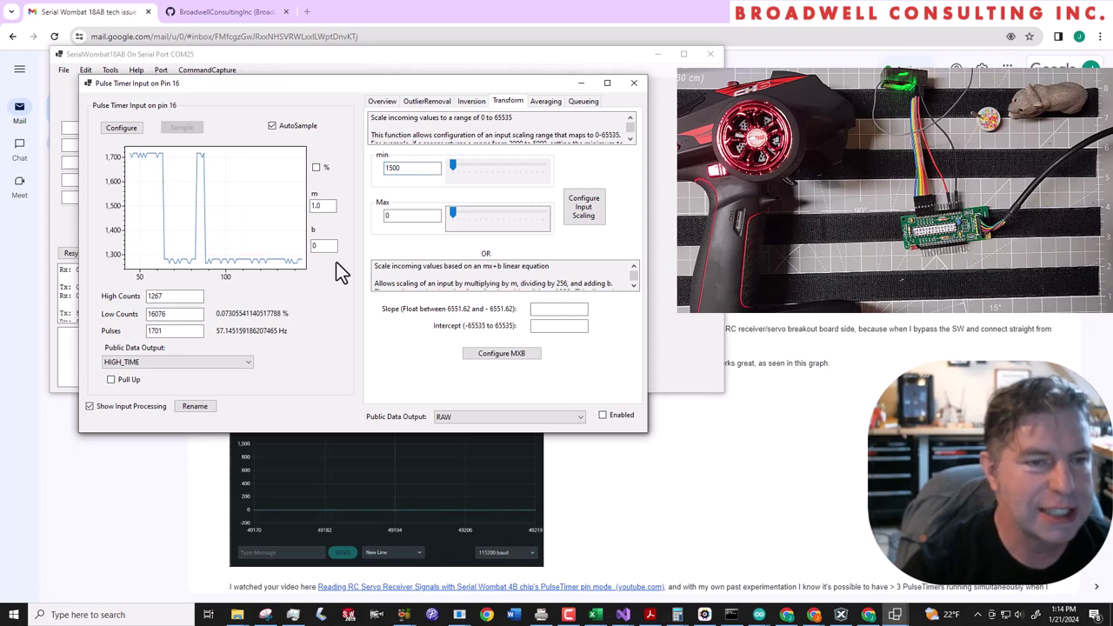
key(shift+Tab)
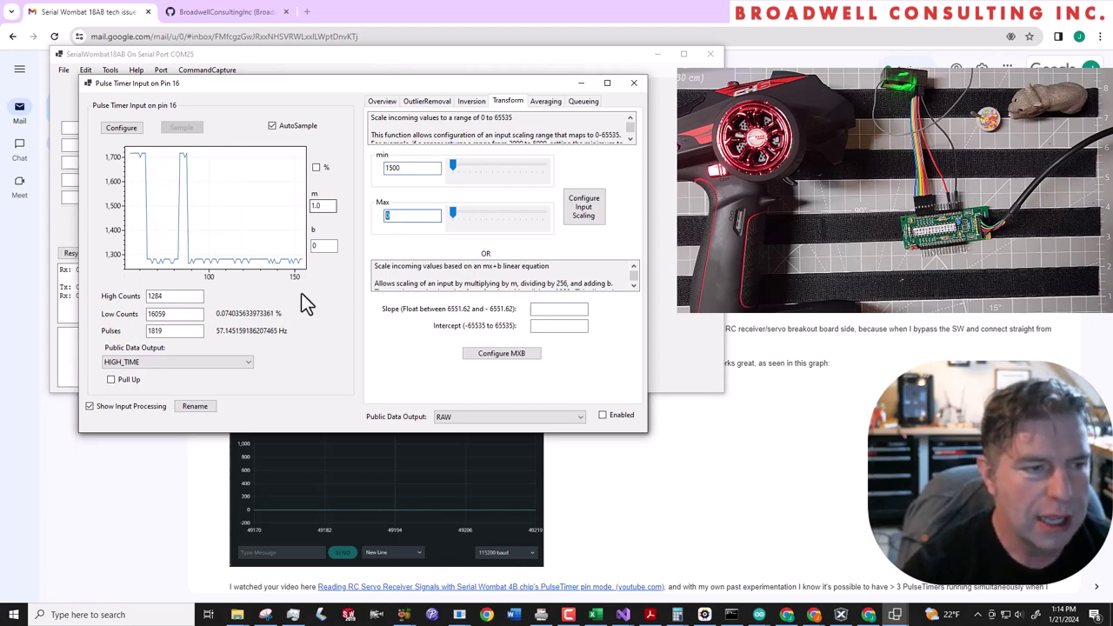
text(1501)
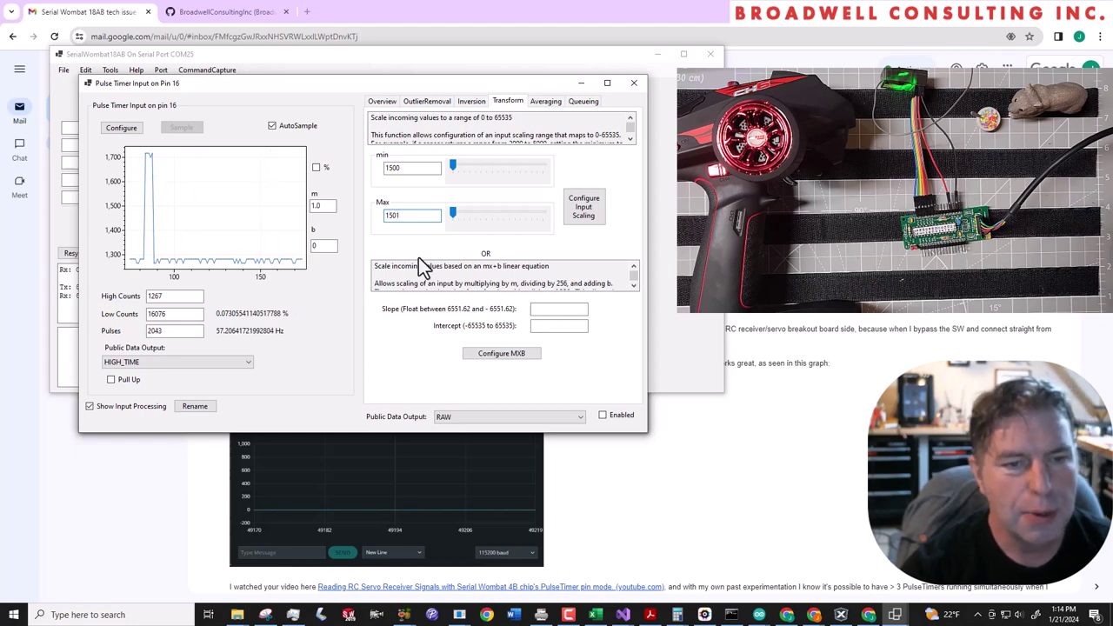
key(Tab)
key(Tab)
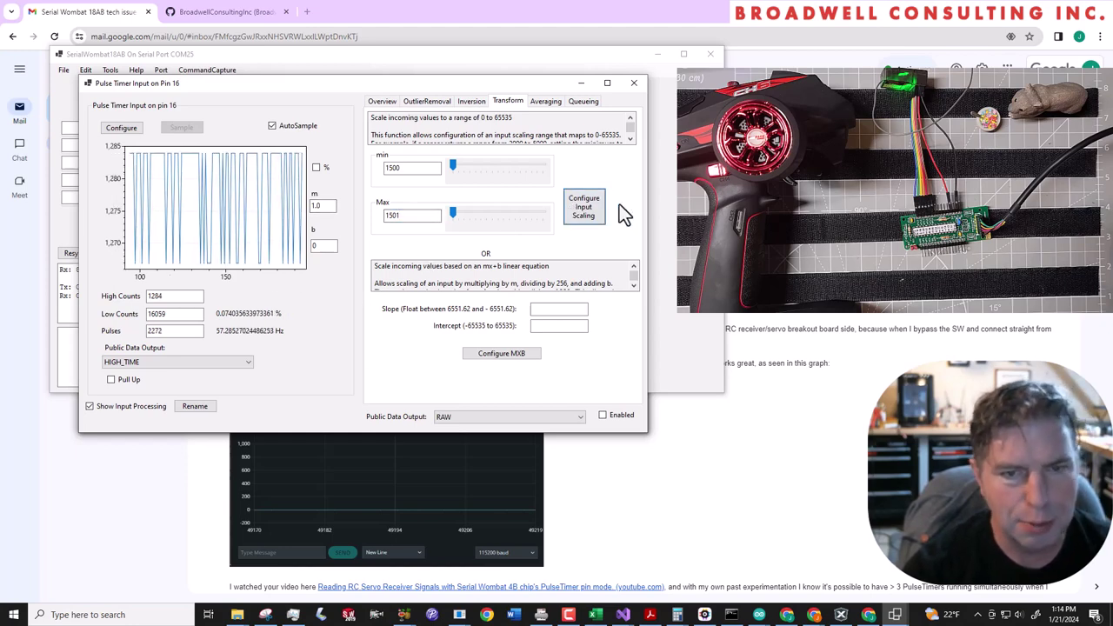
click(603, 415)
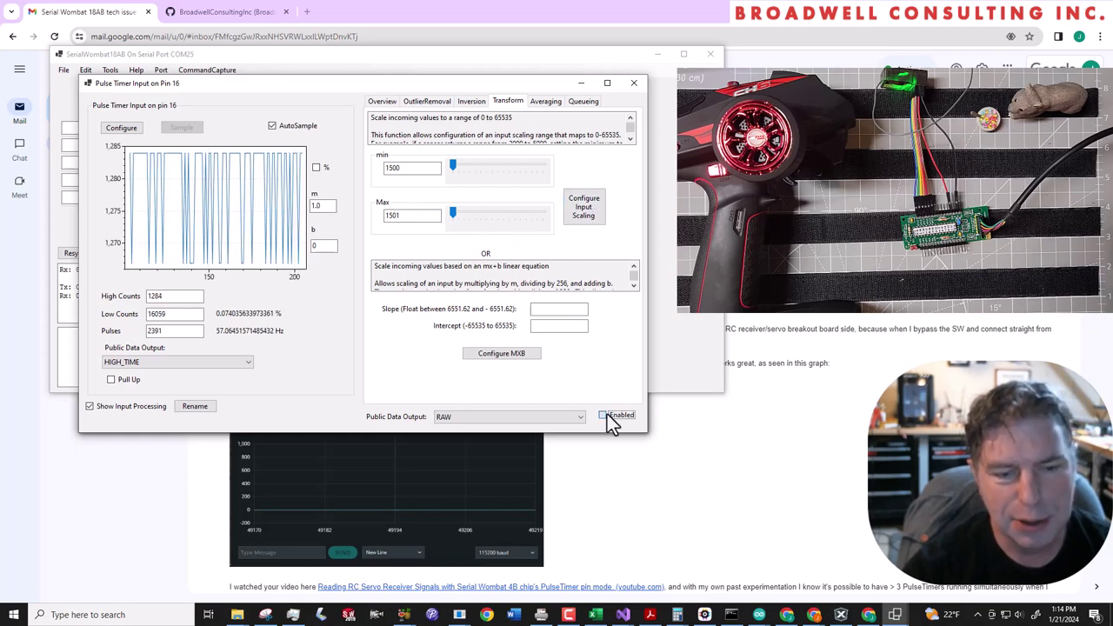
click(584, 219)
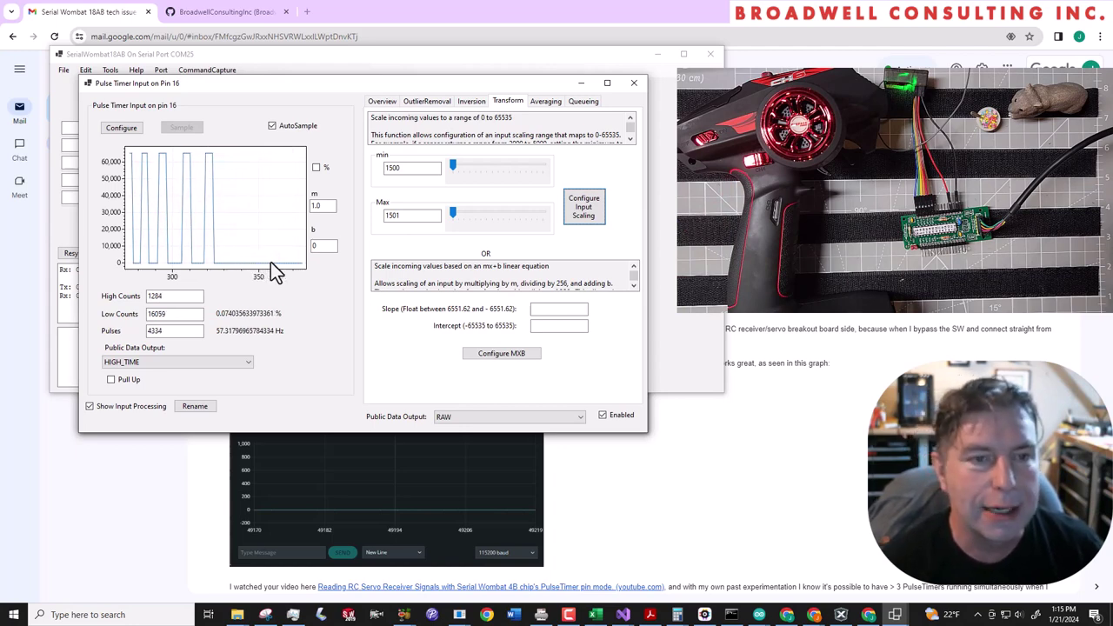
Step: Configure pin 17 as a PulseTimer with AutoSample, graphing high times from 1,284 to 1,718
click(386, 54)
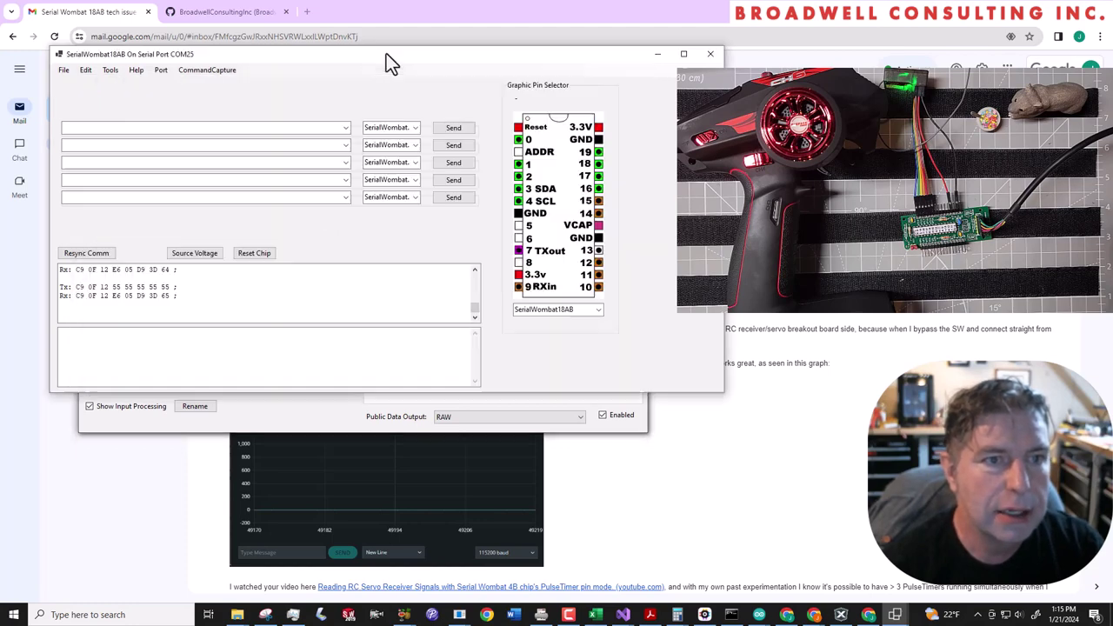
right_click(597, 175)
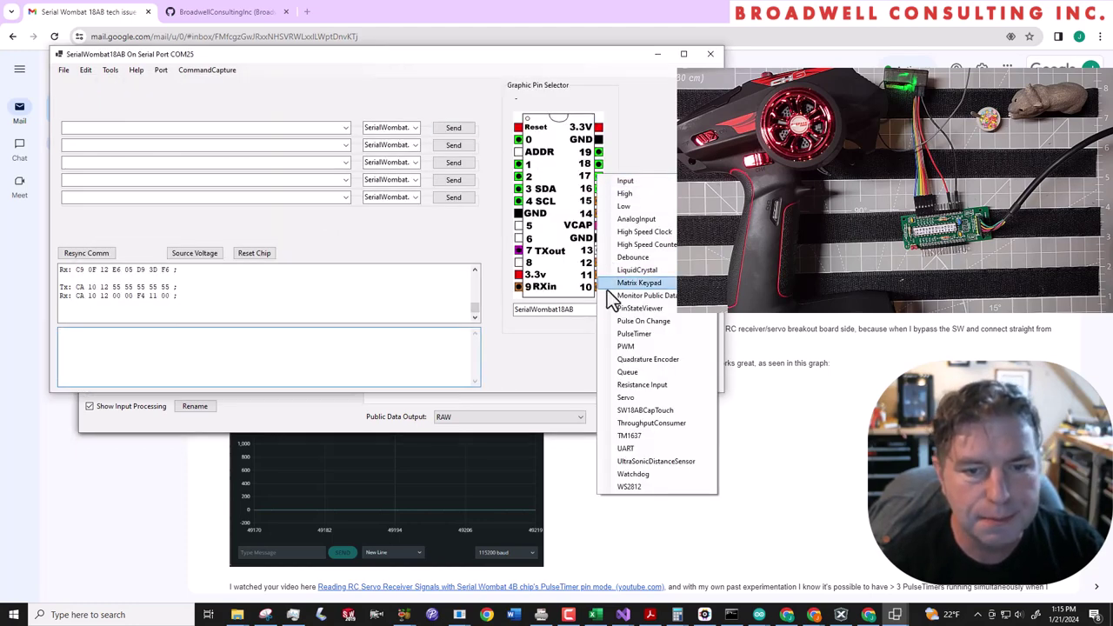
click(632, 334)
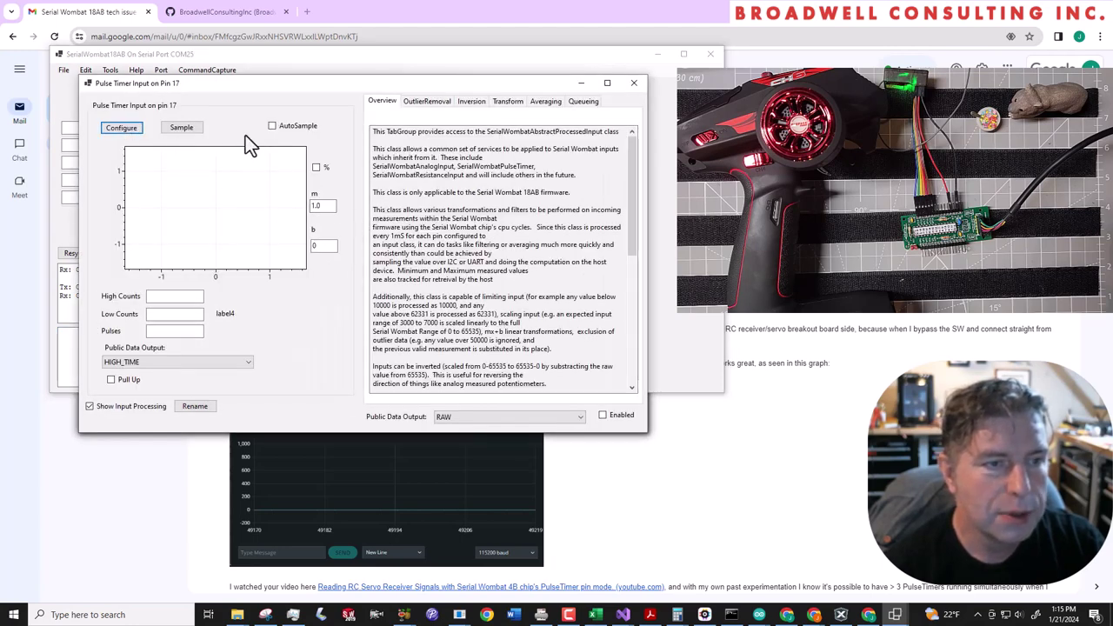
click(276, 126)
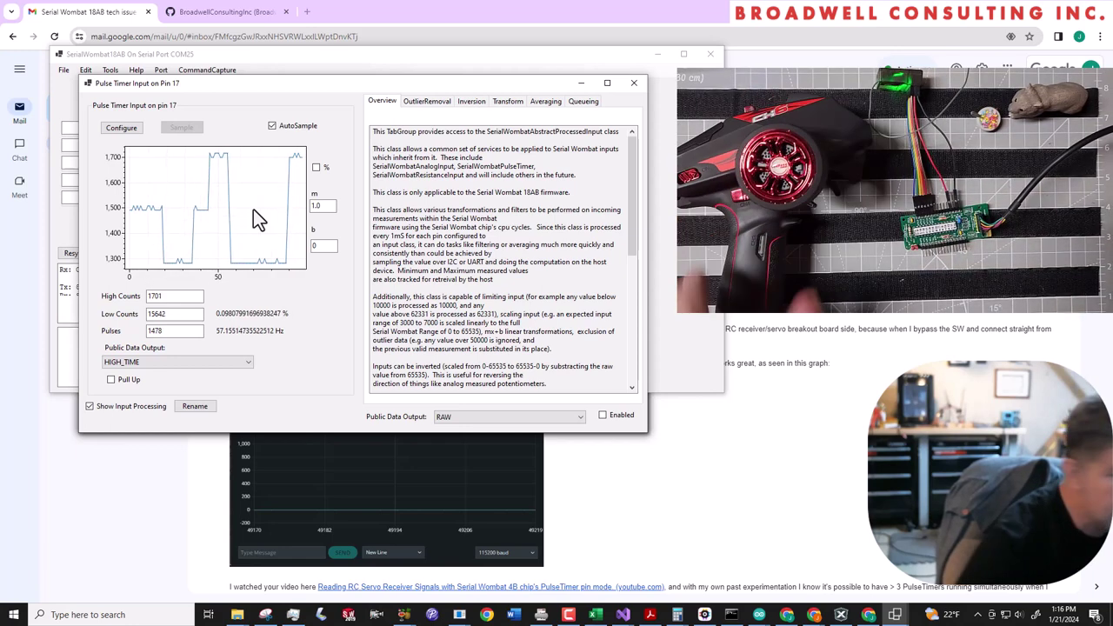
Step: Apply a 1350–1650 input scaling to pin 17 with the processed output enabled
click(508, 103)
click(418, 168)
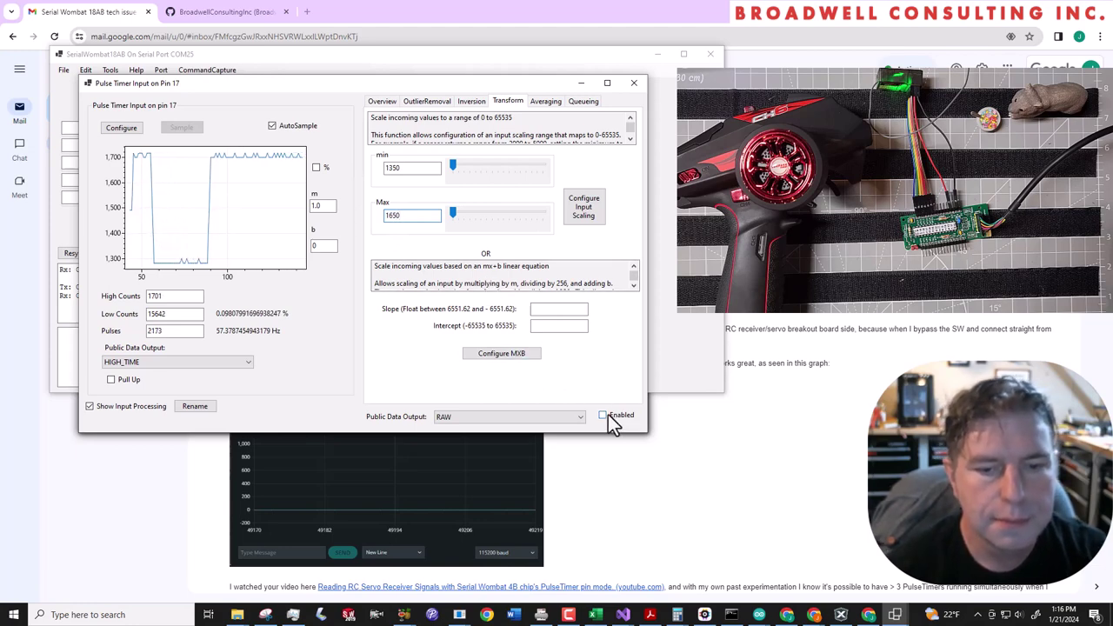
click(577, 209)
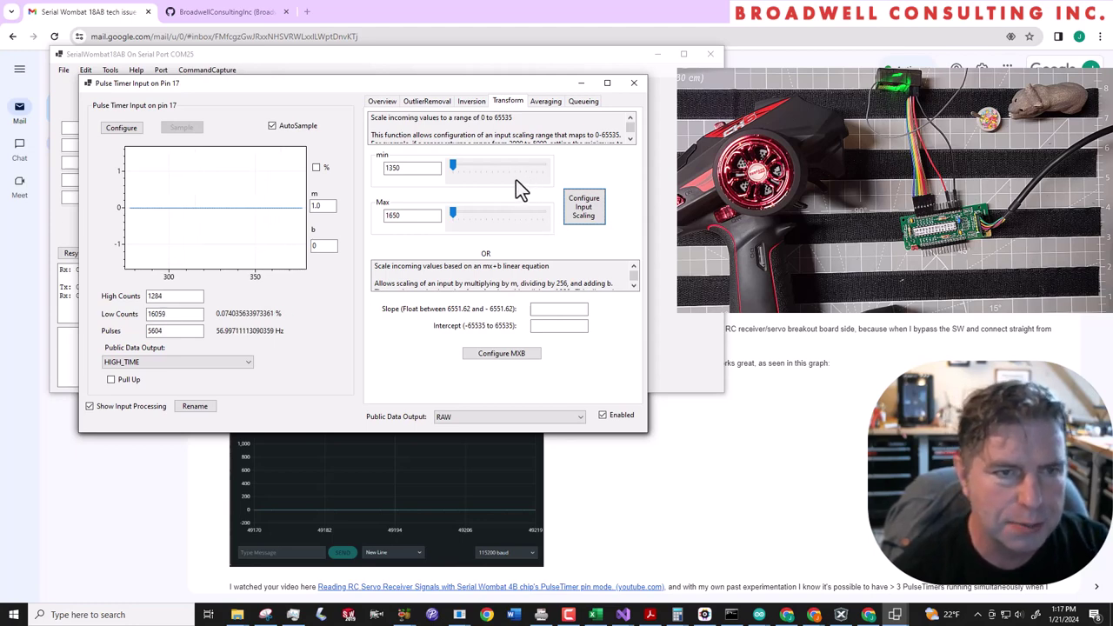
Step: Set pin 18 to PulseTimer mode, reading about 860
click(61, 338)
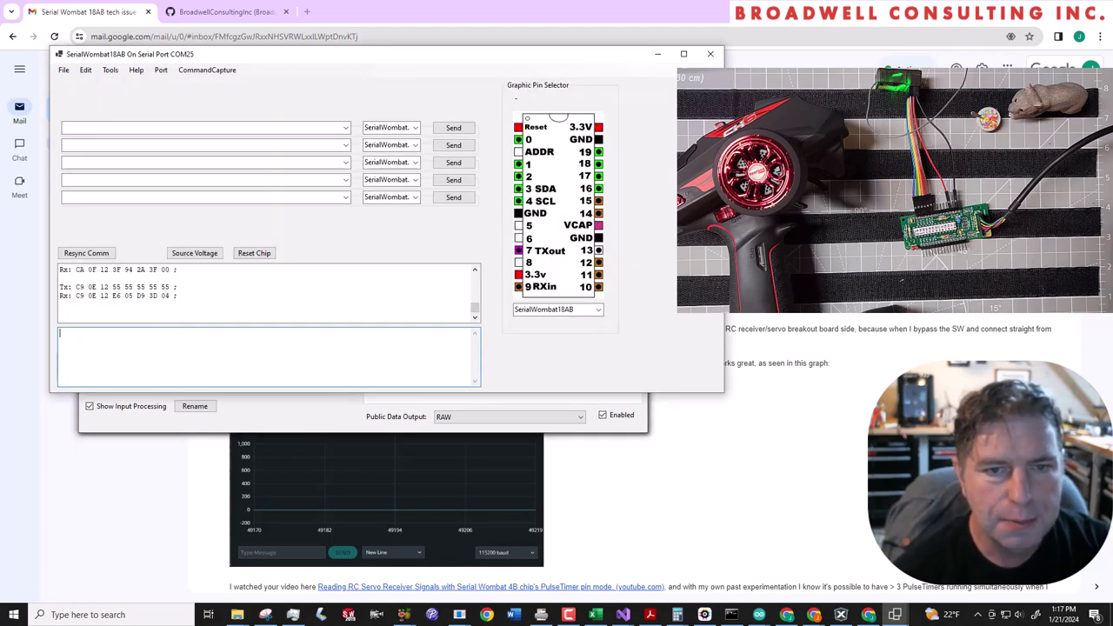
click(598, 165)
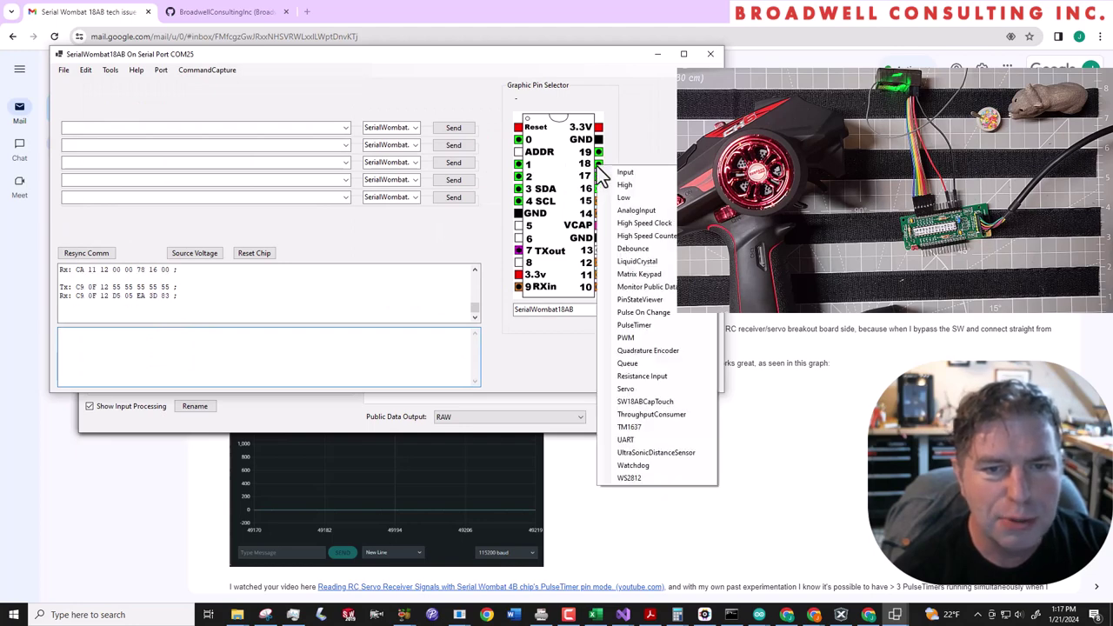
click(663, 324)
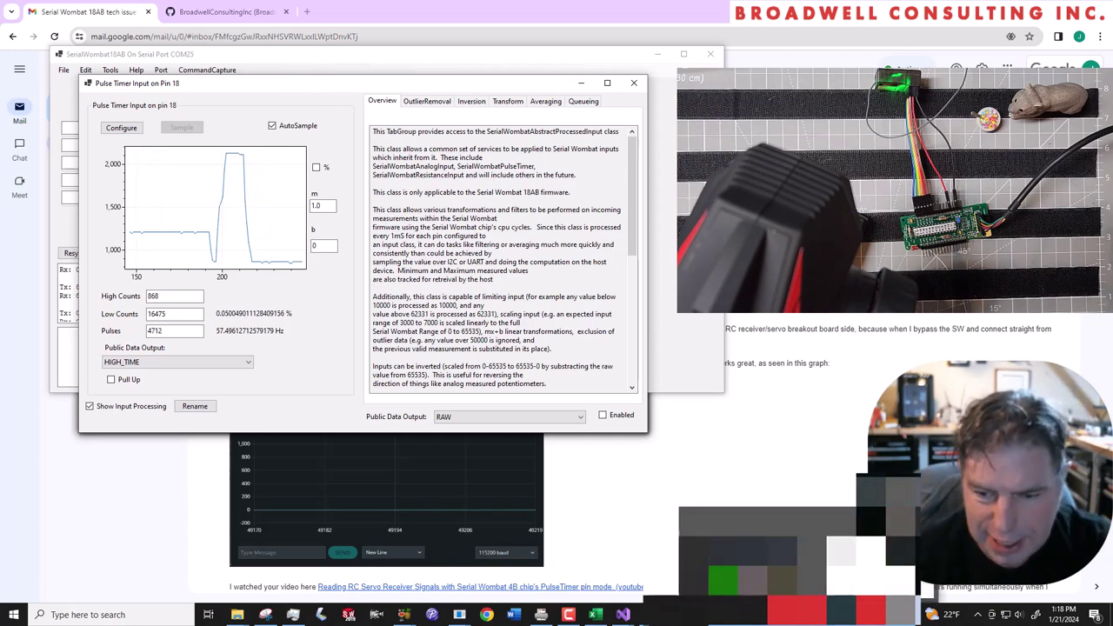
Step: Check pin 14's 925–2125 scaling, then enter minimum 925 in pin 18's scaling settings
mouse_move(567, 614)
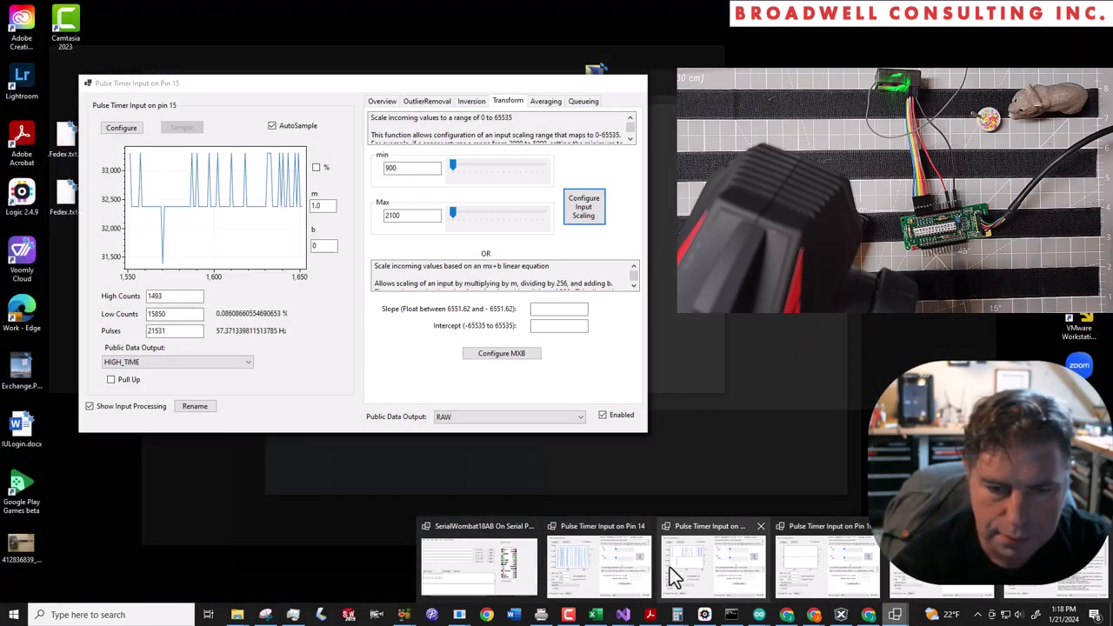
click(622, 548)
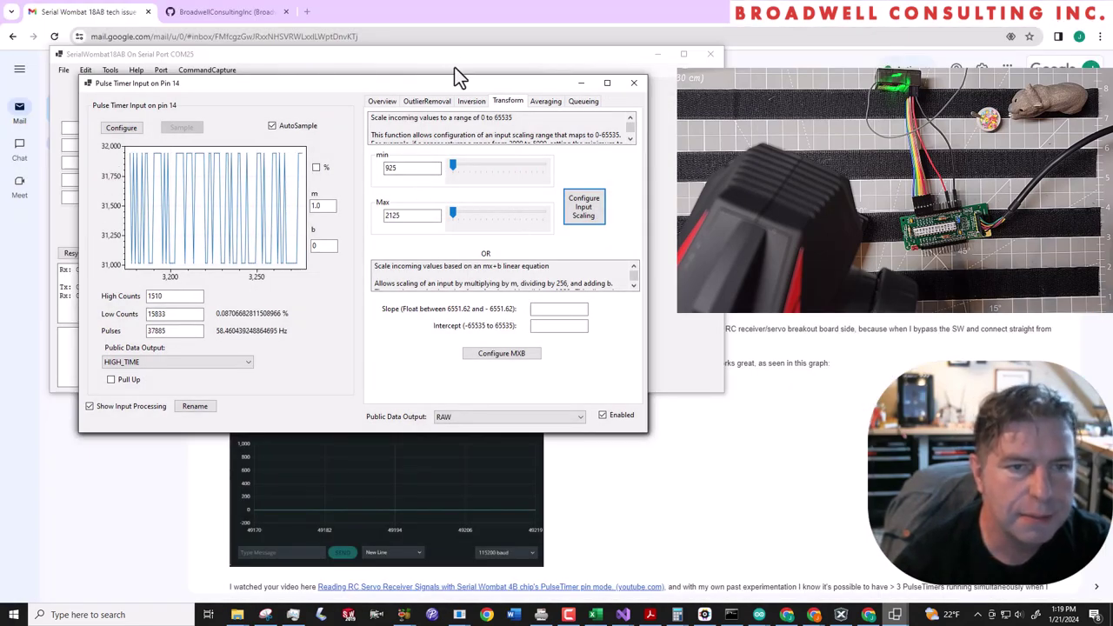
click(895, 614)
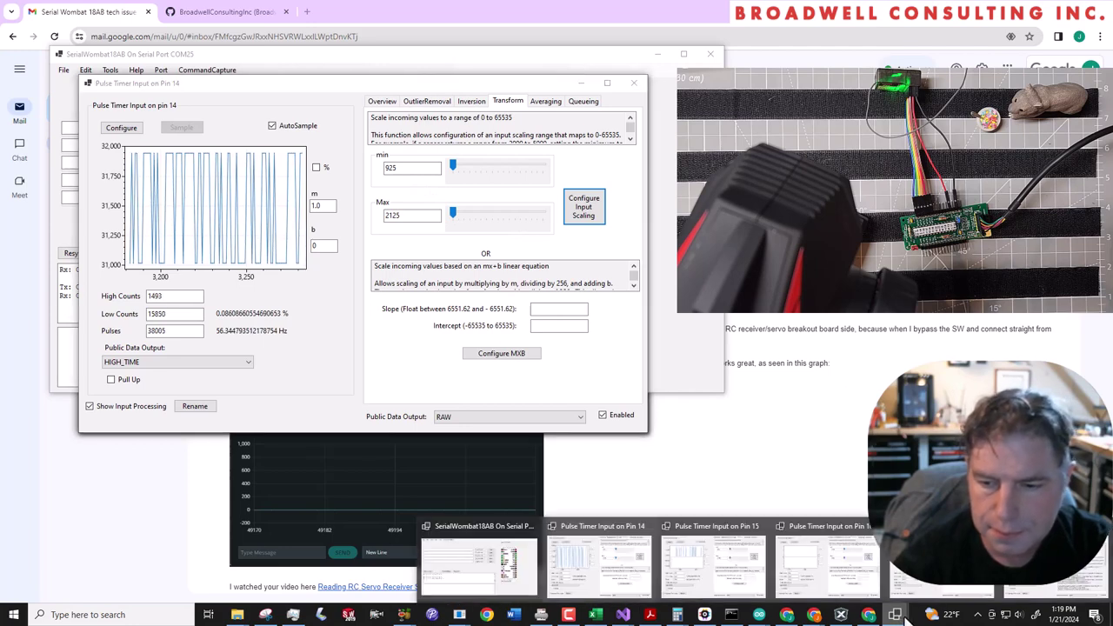
click(1072, 580)
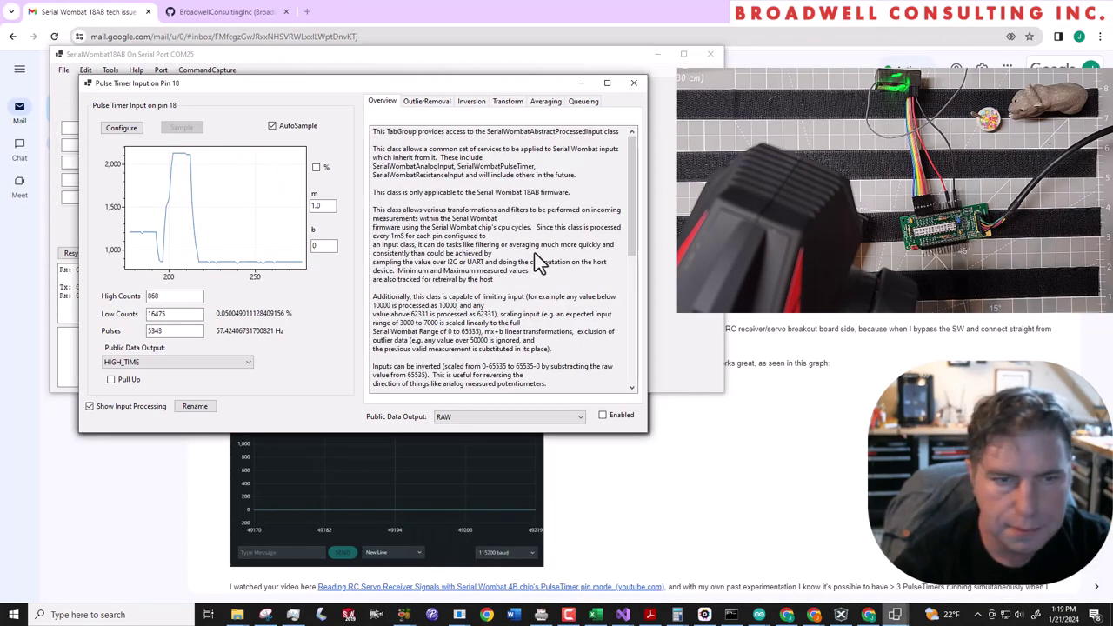
click(503, 104)
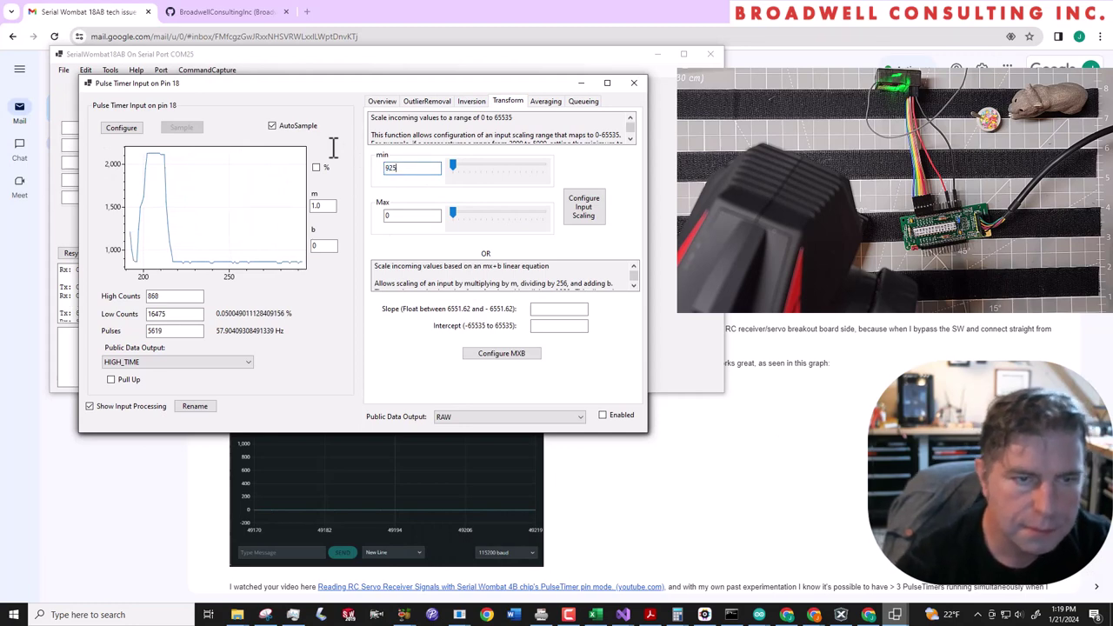
click(381, 218)
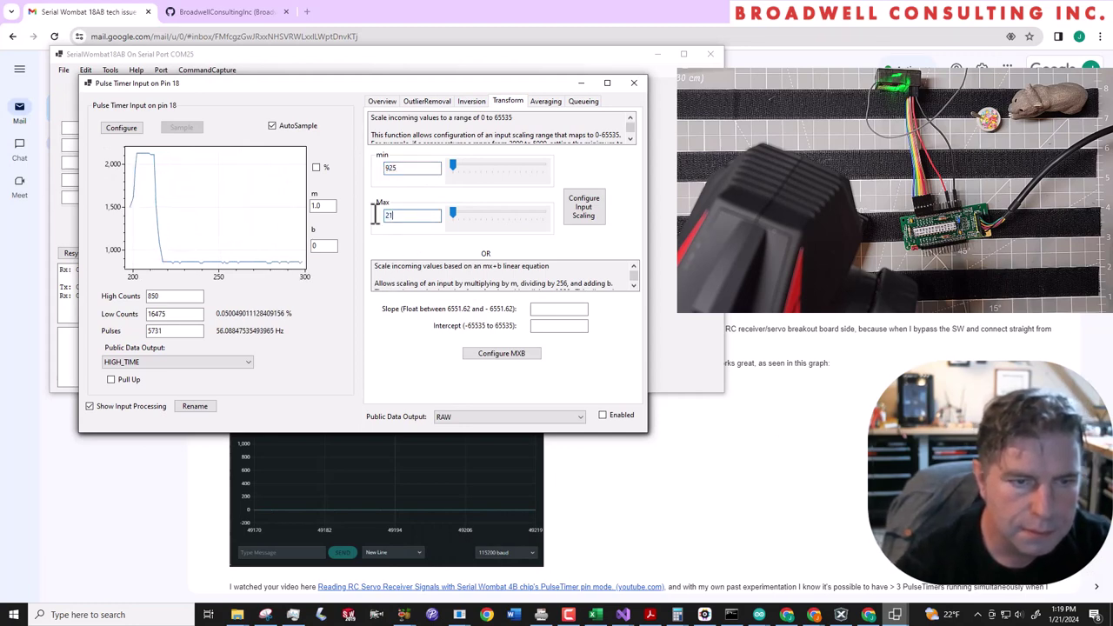
Step: Enable pin 18's processed output and apply the revised 925 to 2075 input scaling
click(618, 417)
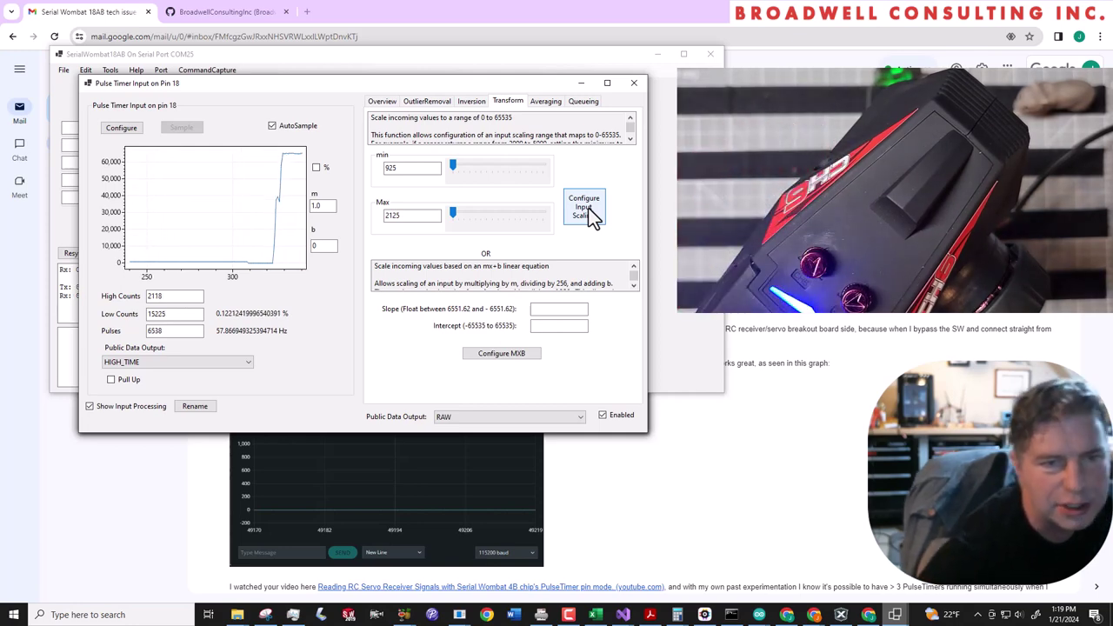
drag(405, 216, 385, 218)
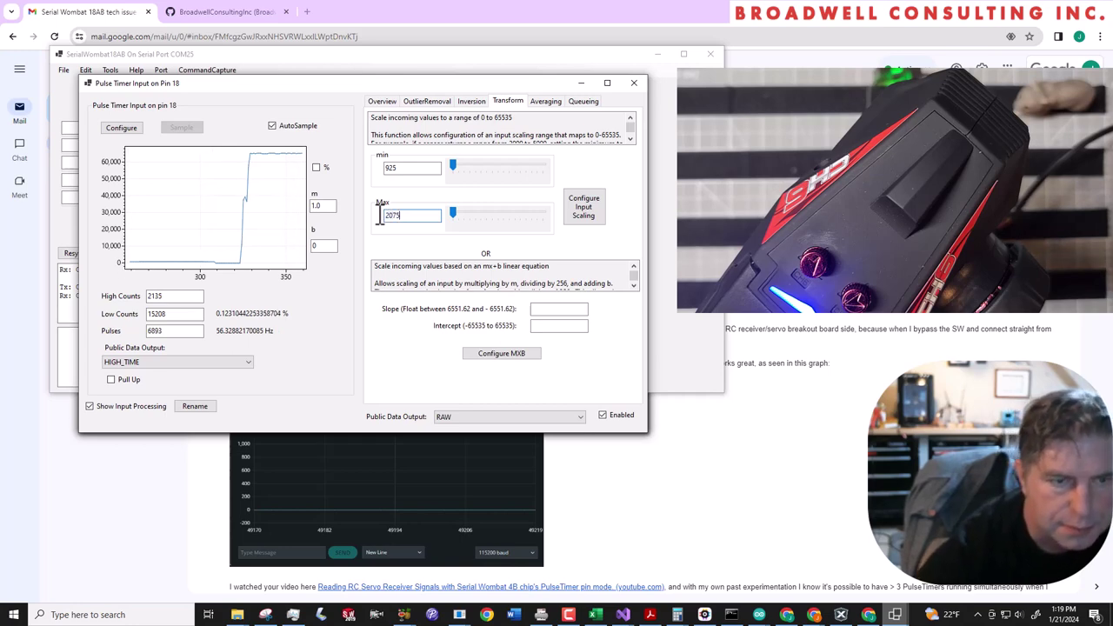
click(584, 211)
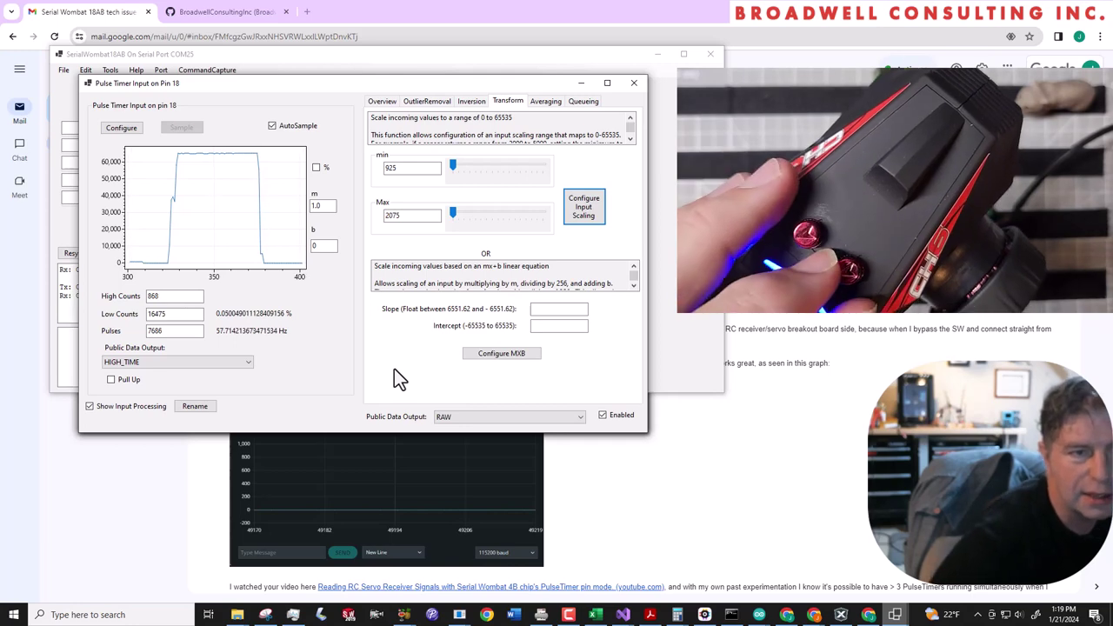
Step: Make pin 19 a PulseTimer input and configure it with AutoSample
click(553, 54)
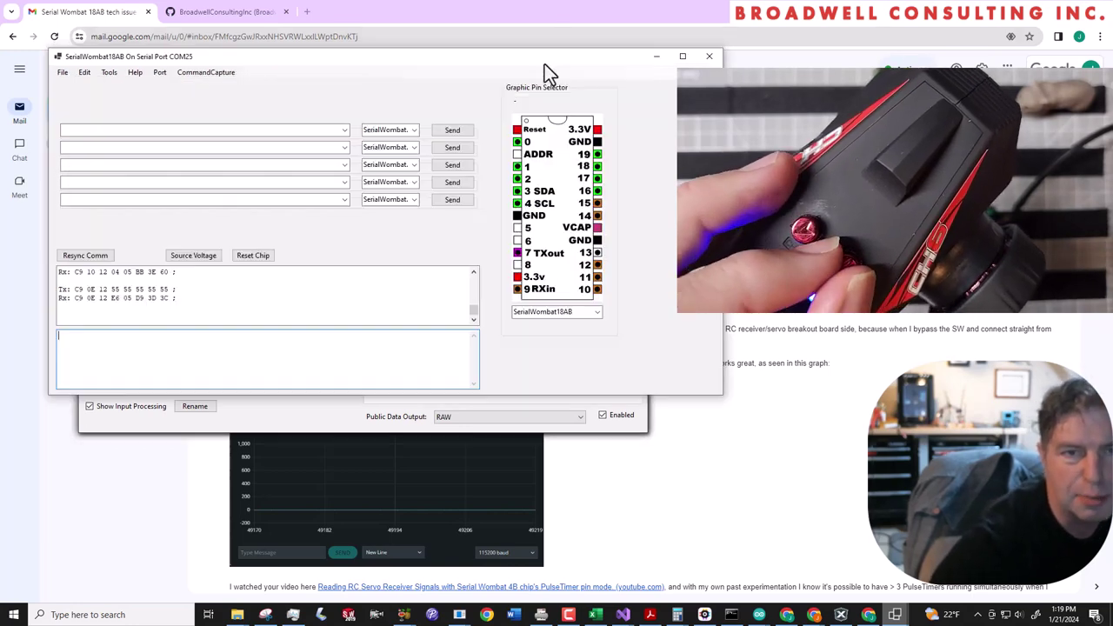
click(597, 155)
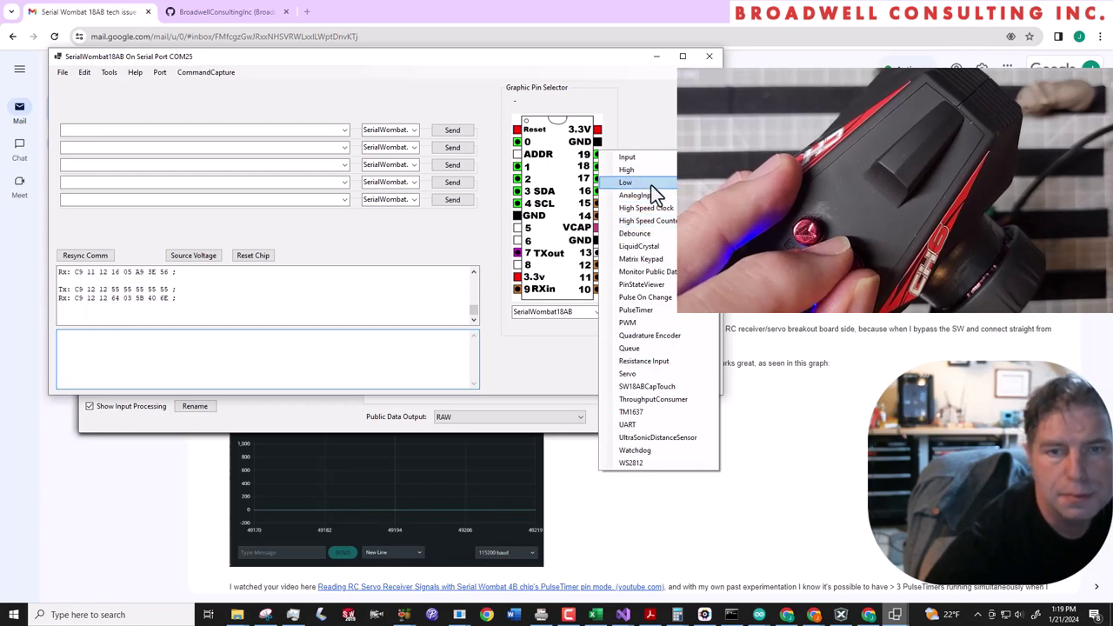
click(648, 310)
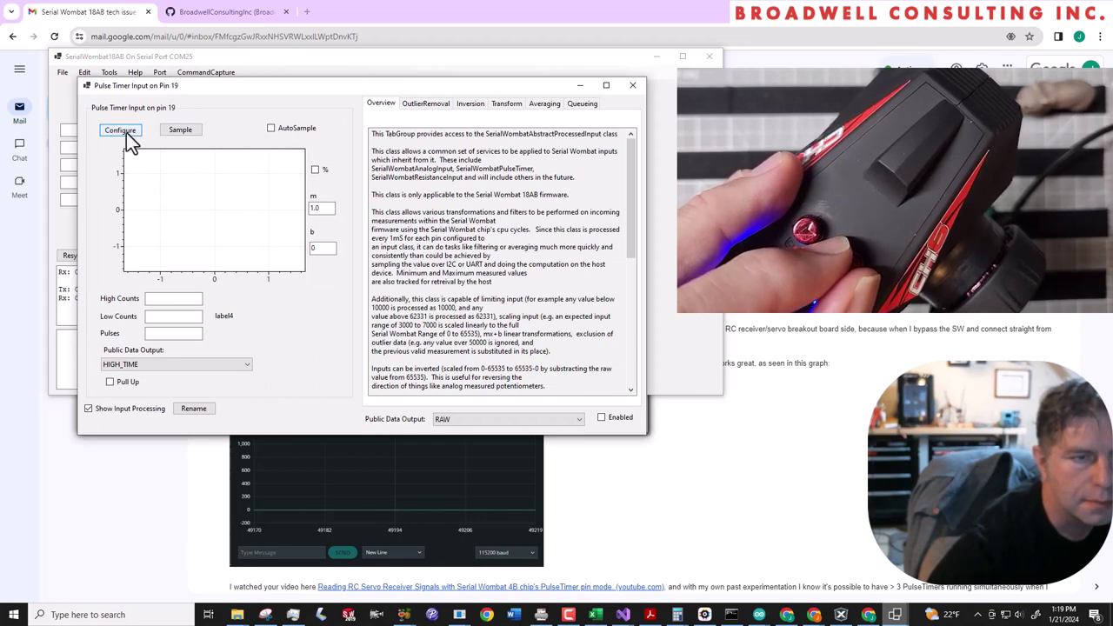
click(270, 128)
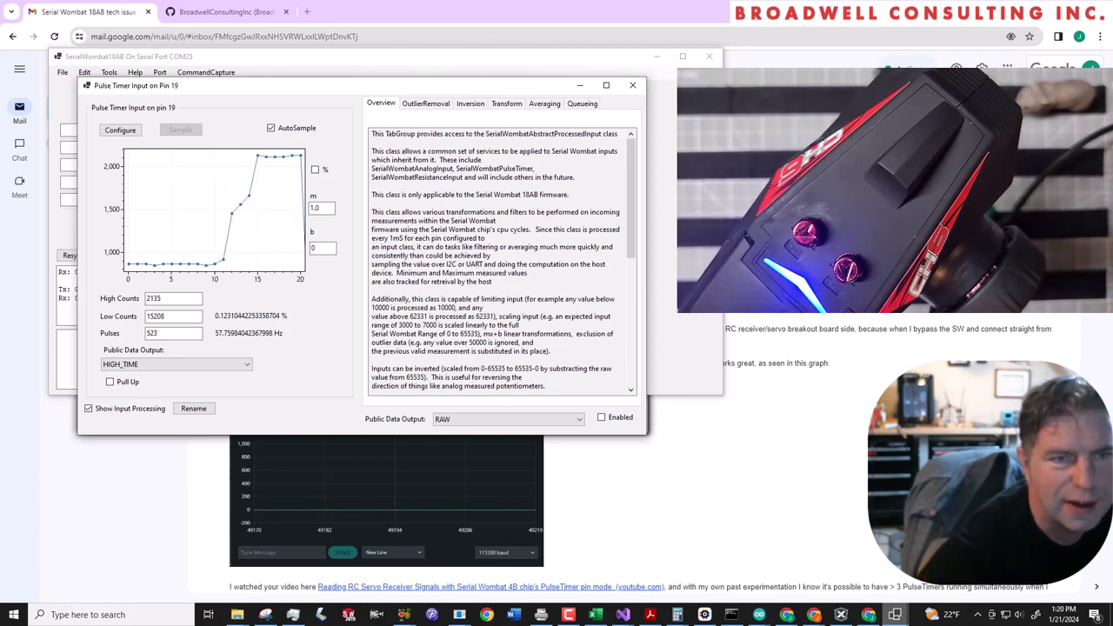
Step: Move the pin 19 window aside and bring the pin 18 pulse timer window forward
drag(348, 92, 420, 167)
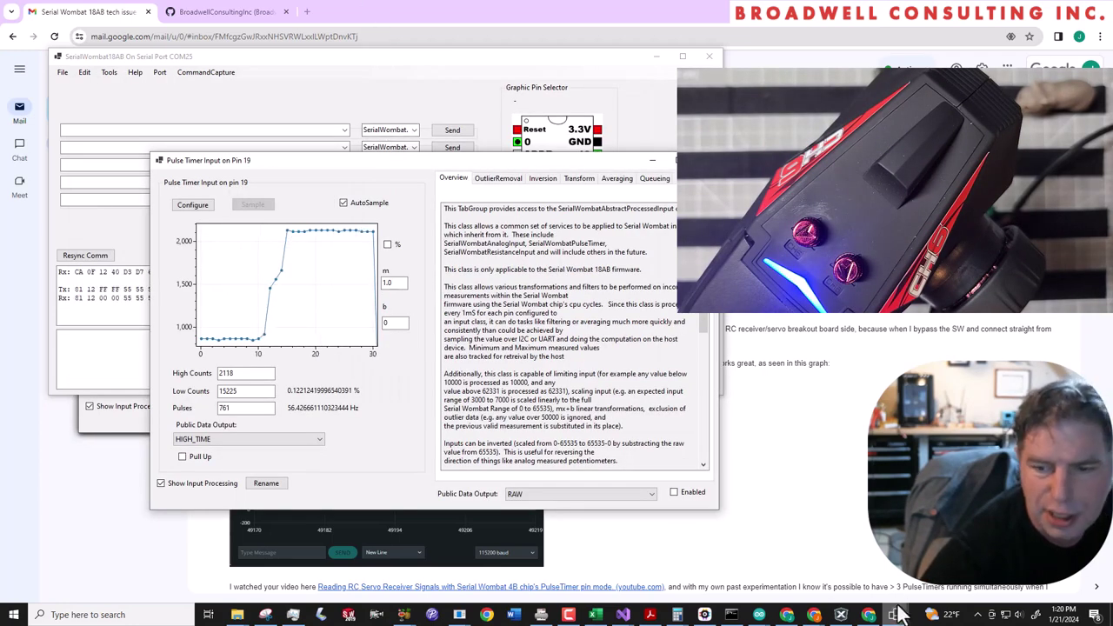
click(896, 614)
click(926, 599)
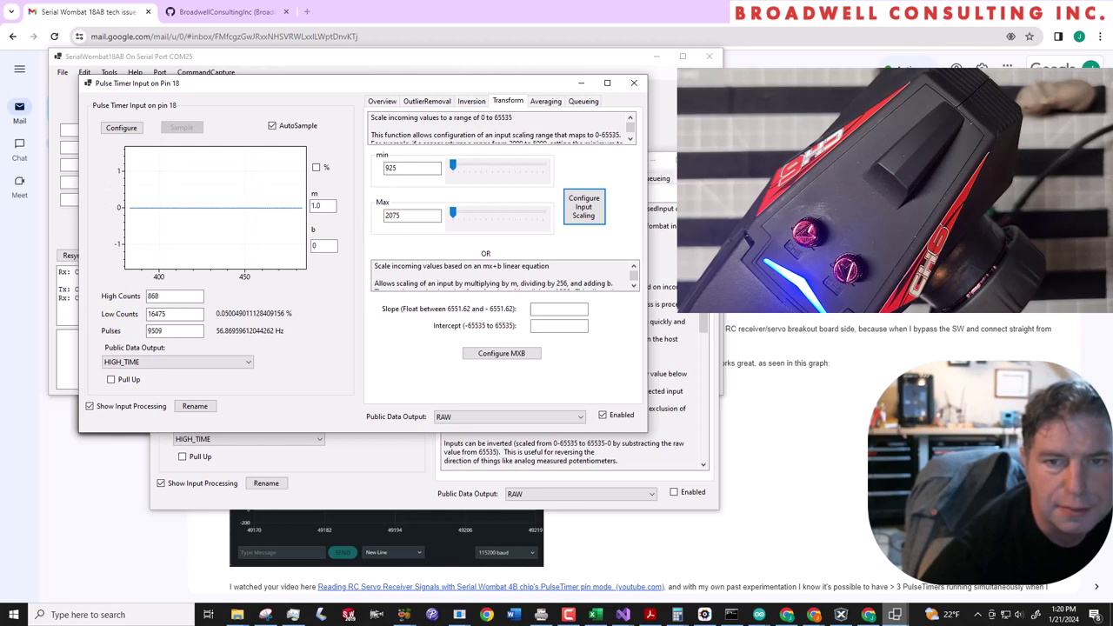
Step: Give pin 19 input scaling of min 925 and max 2075, and tick Enabled
click(665, 163)
click(578, 179)
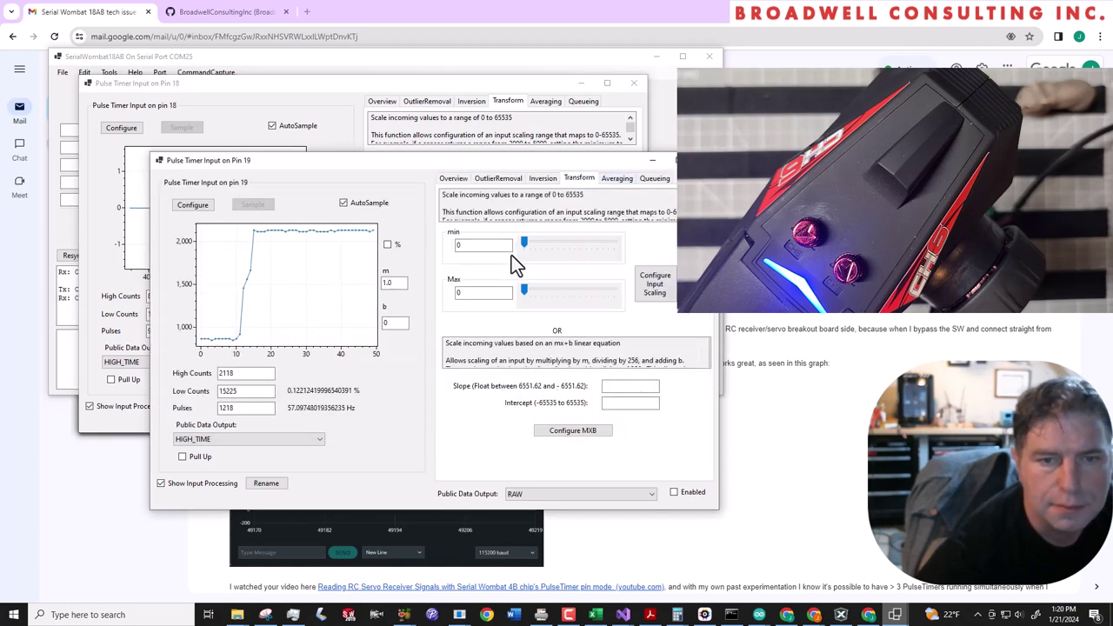
click(492, 243)
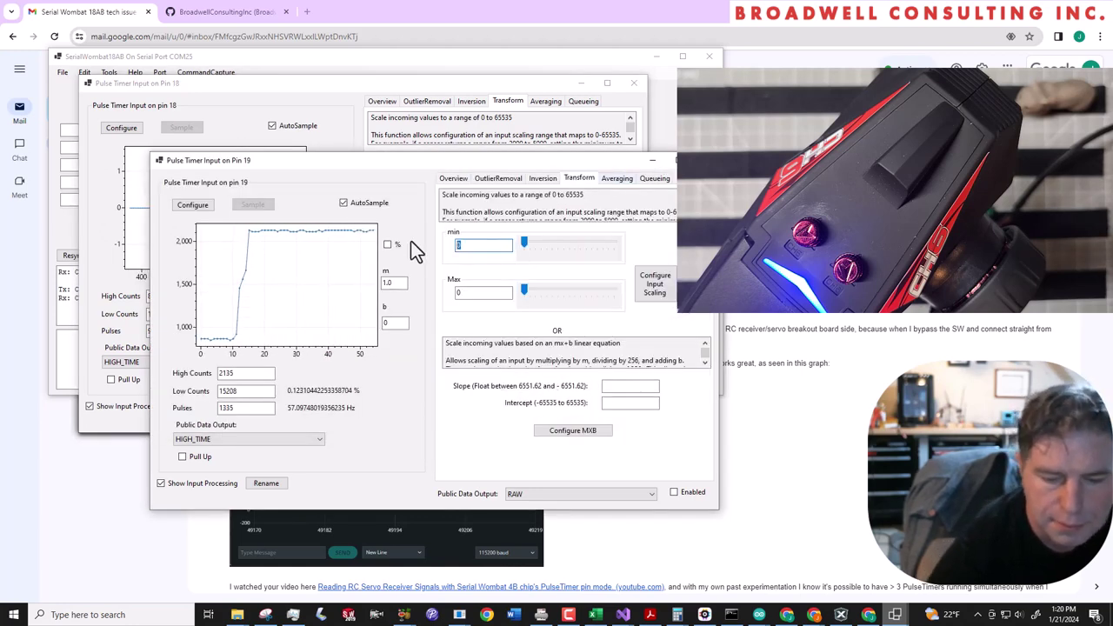
text(925)
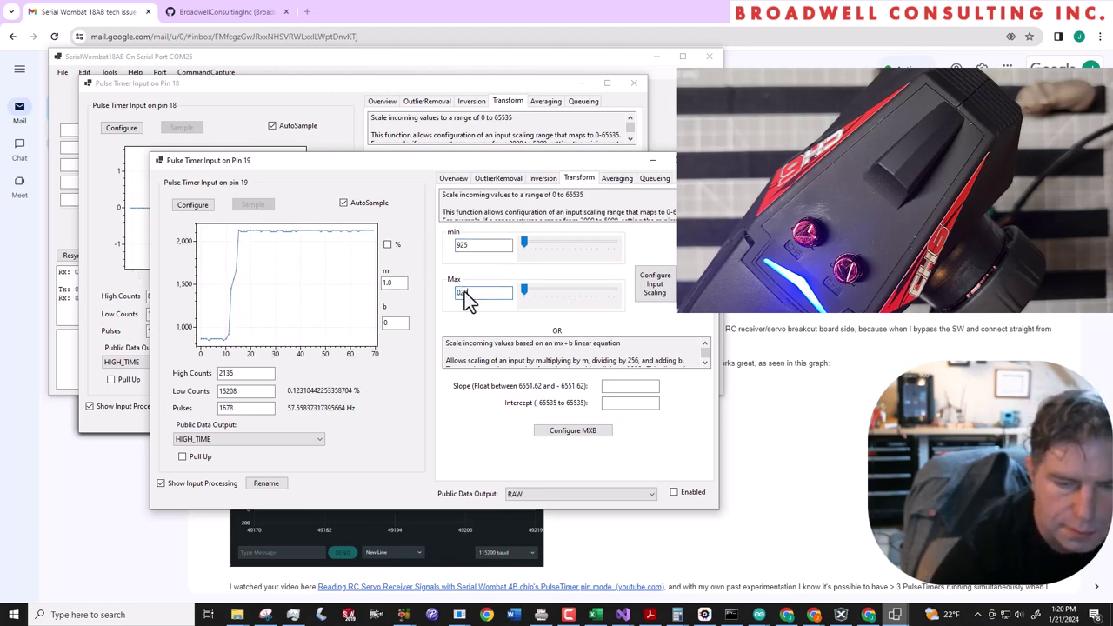
click(508, 296)
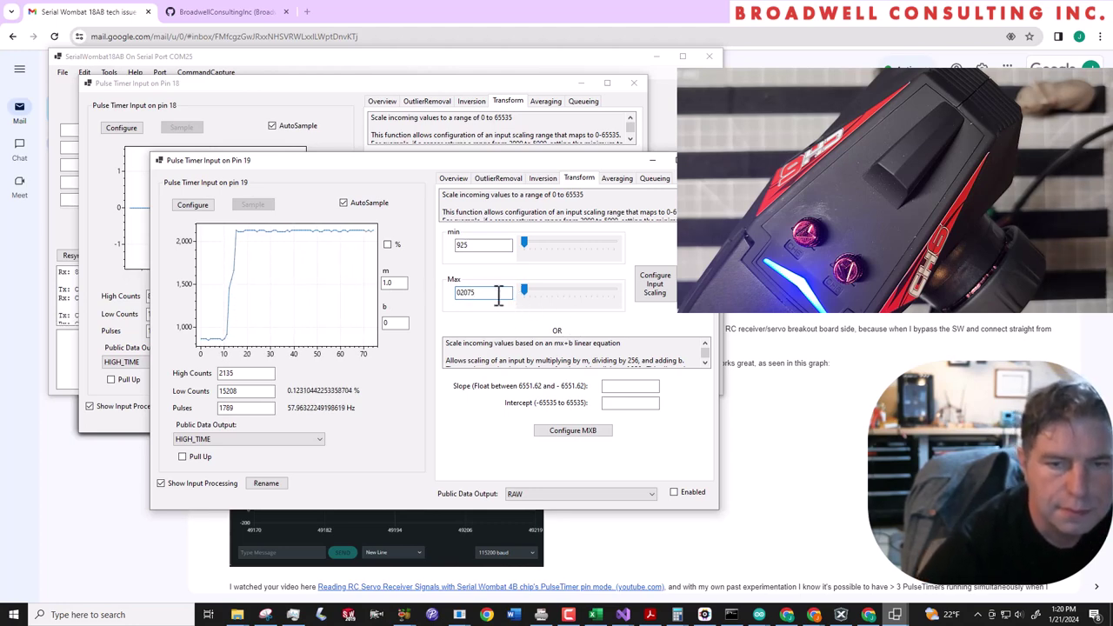
click(654, 286)
click(695, 493)
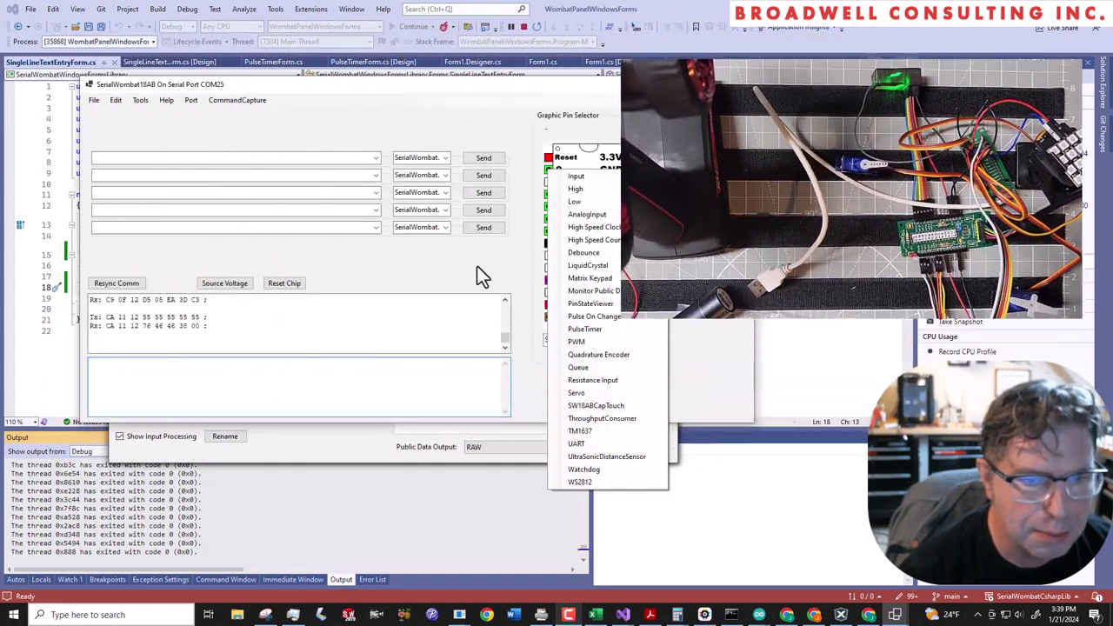
Step: Close the open pin-mode dropdown so the pin diagram shows
click(477, 266)
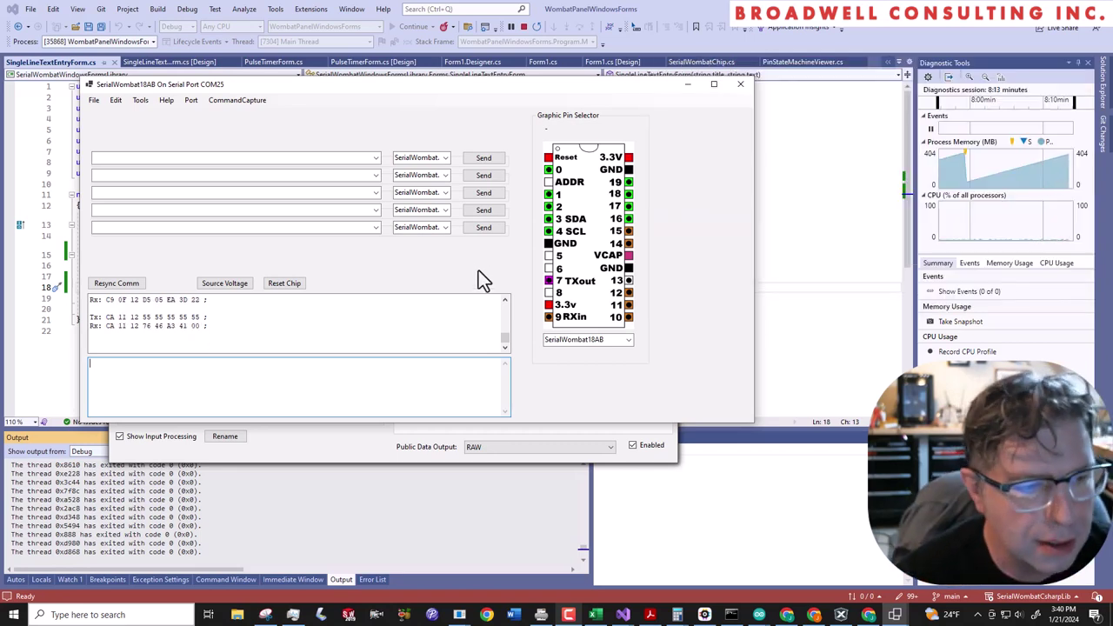
Step: Configure pin 0 as a PWM output
click(552, 171)
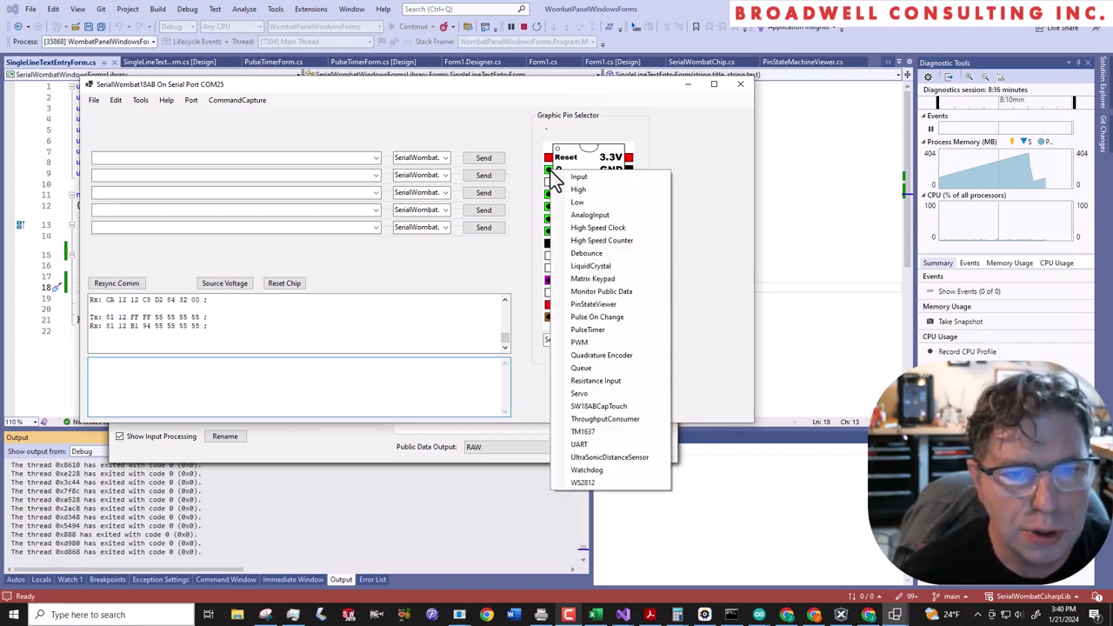
click(615, 343)
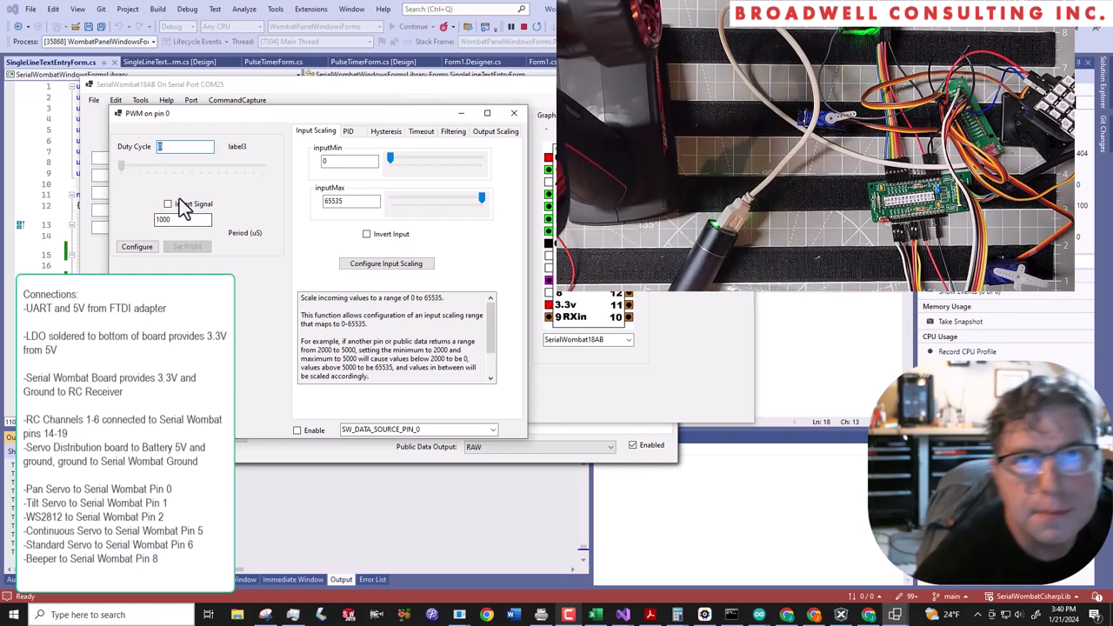
click(131, 247)
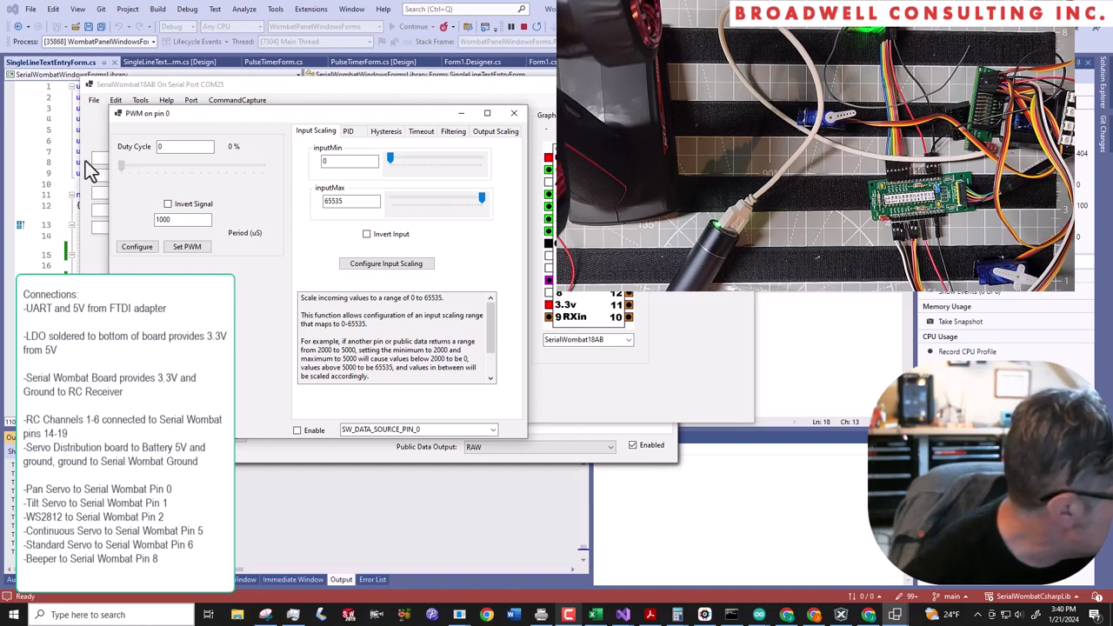
Step: Sweep pin 0's duty cycle through 27778, 44499 and 22924, settling at 39914
drag(122, 163, 180, 169)
click(163, 173)
drag(167, 175, 217, 178)
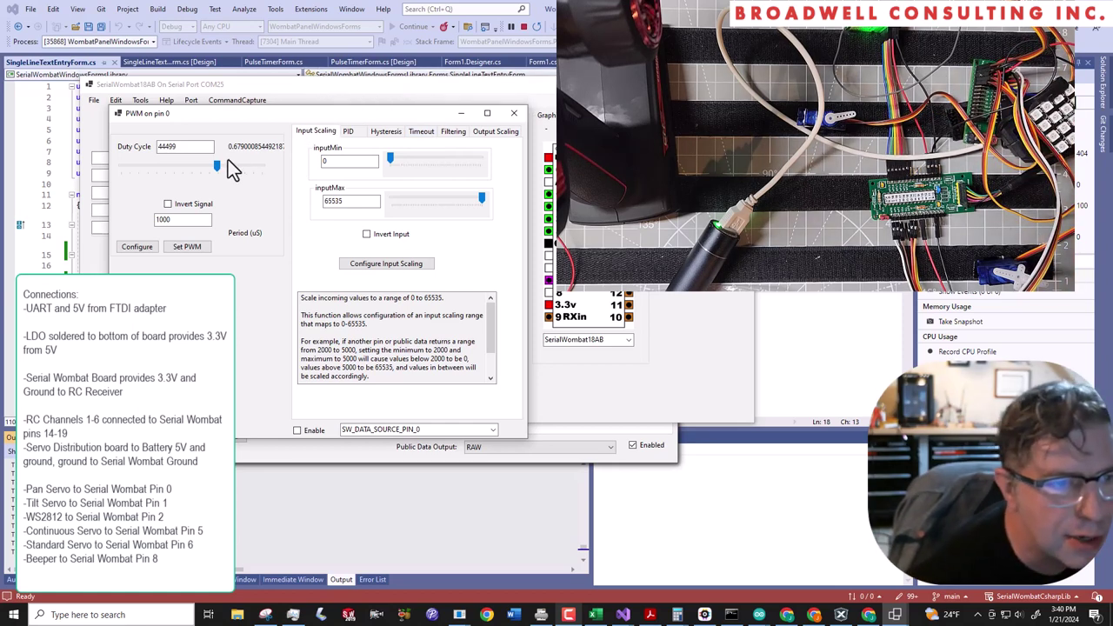
mouse_move(216, 166)
mouse_down()
mouse_move(159, 171)
mouse_move(218, 169)
mouse_up()
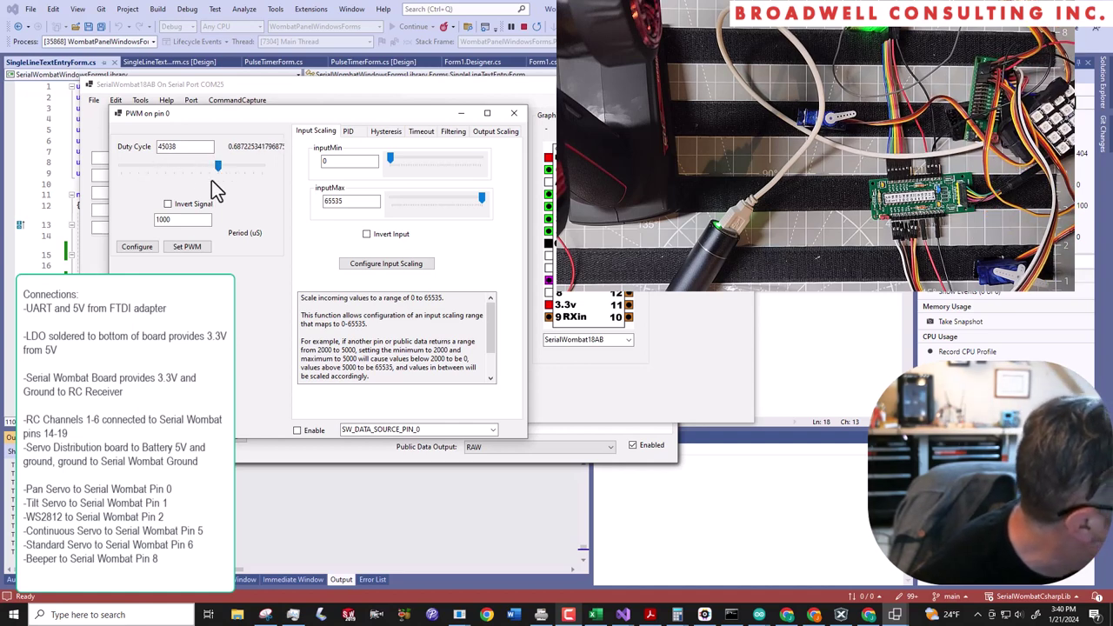
drag(220, 165, 208, 165)
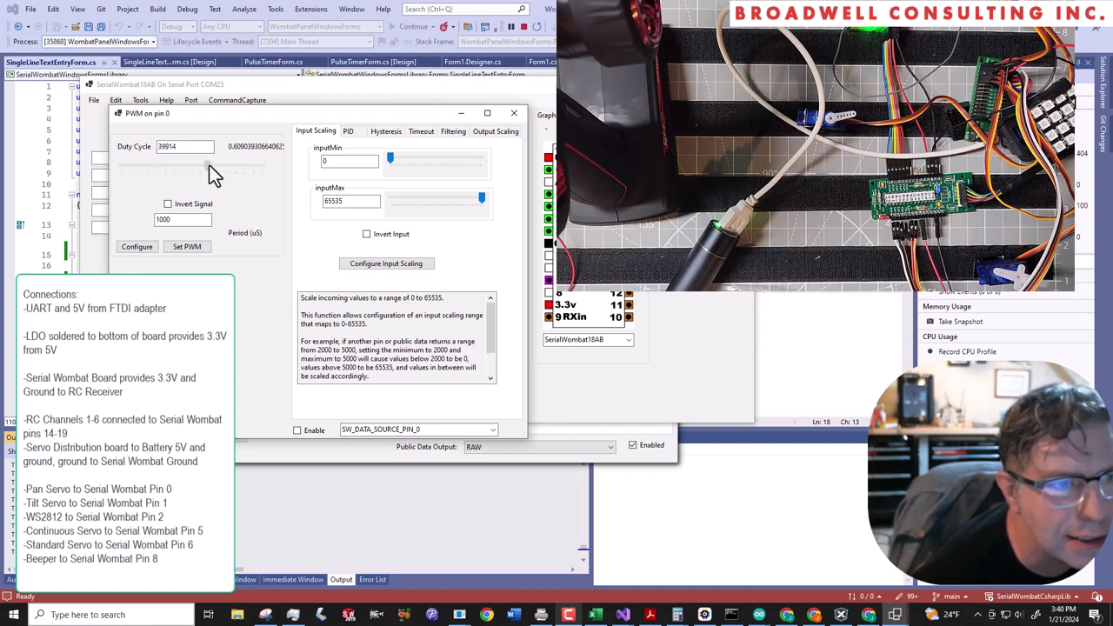
Step: Configure pin 1 as a servo, swing it to 38026, then back to 27778
click(550, 201)
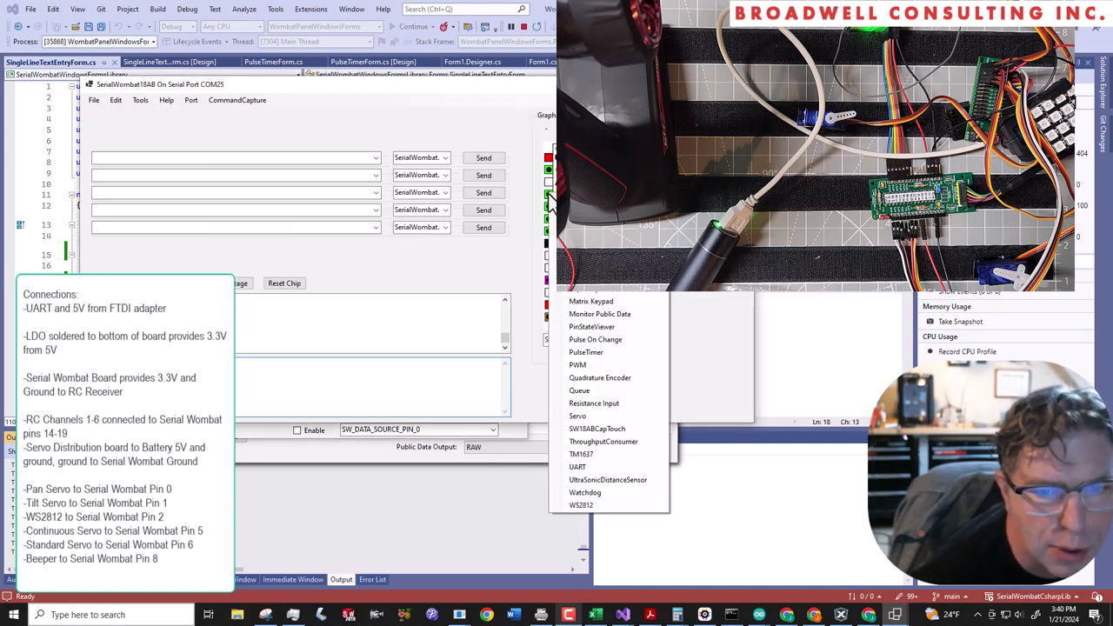
click(602, 414)
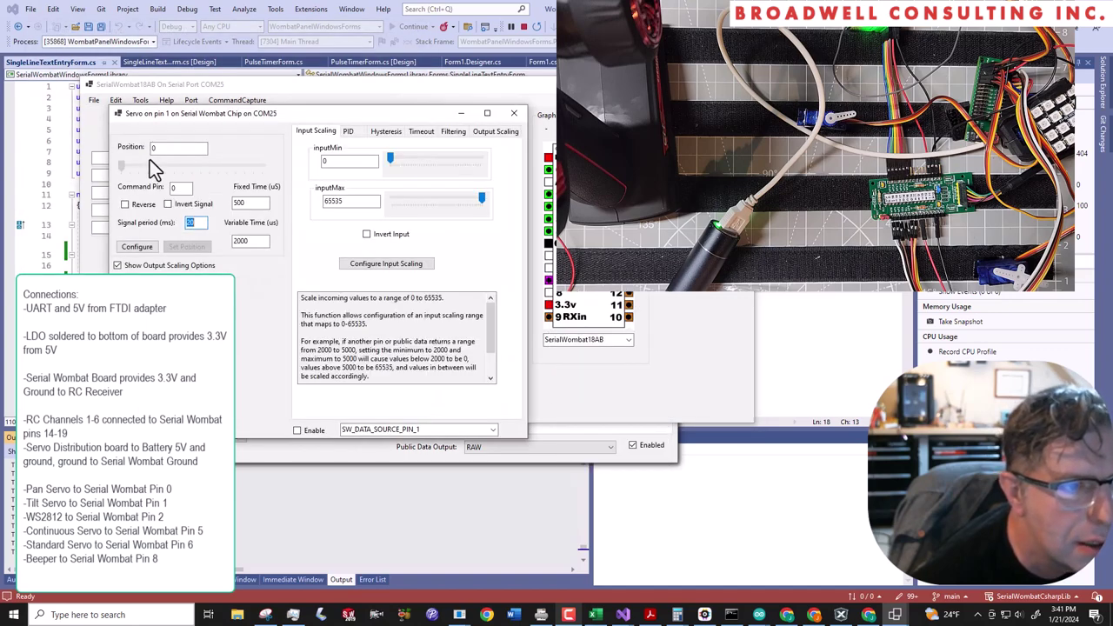
click(140, 246)
drag(133, 166, 204, 170)
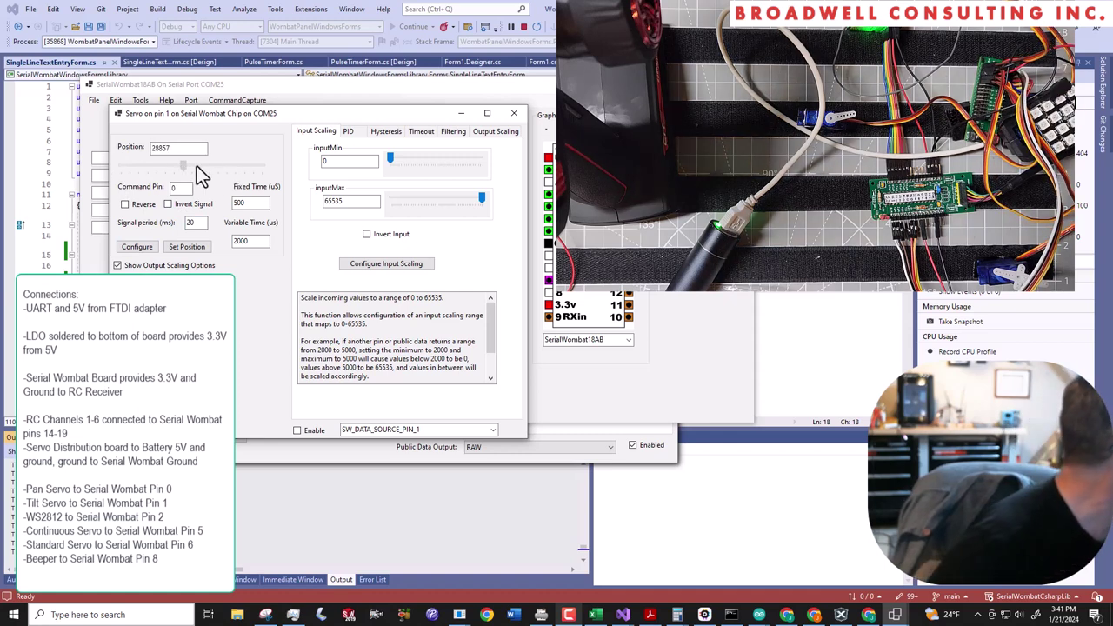
drag(201, 164, 160, 166)
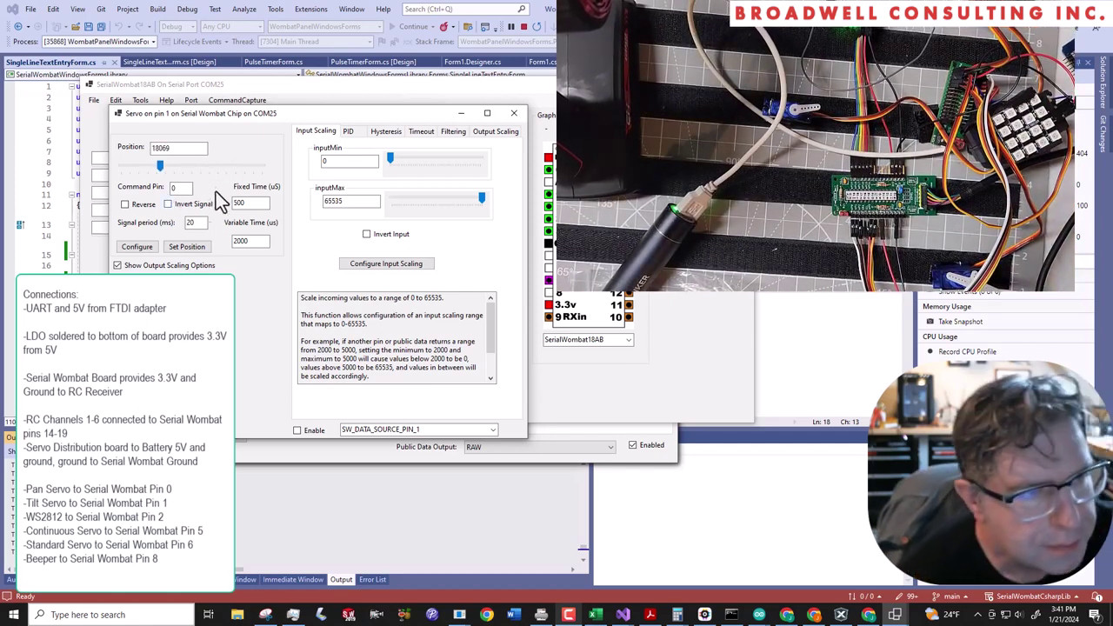
Step: Enable pin 19's processed output, keeping RAW as its public data output
click(254, 451)
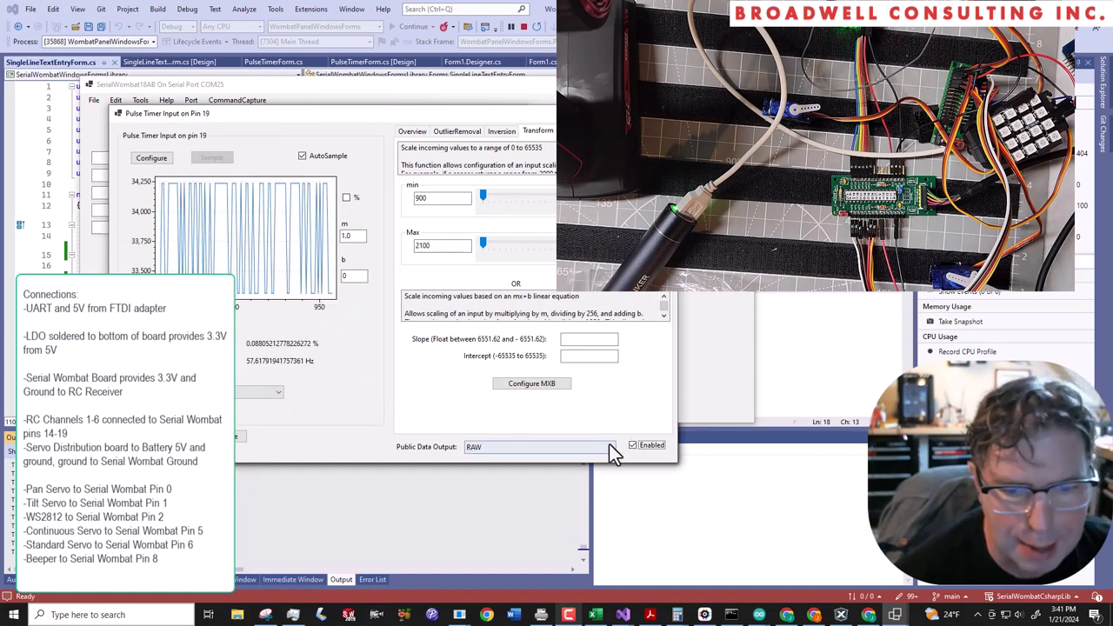
click(631, 445)
click(709, 298)
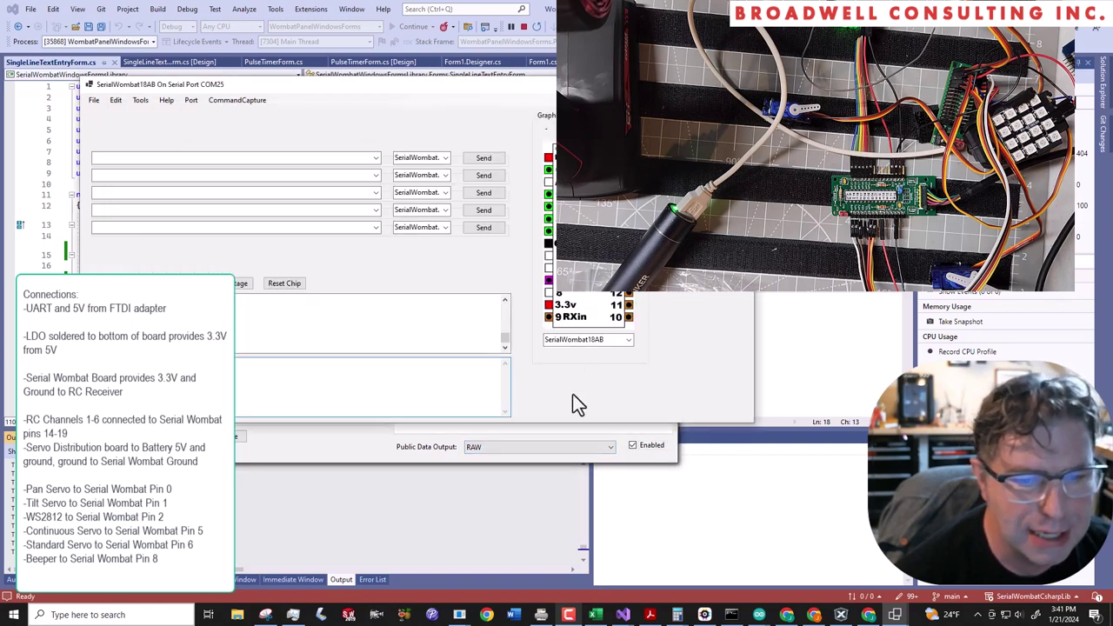
click(355, 459)
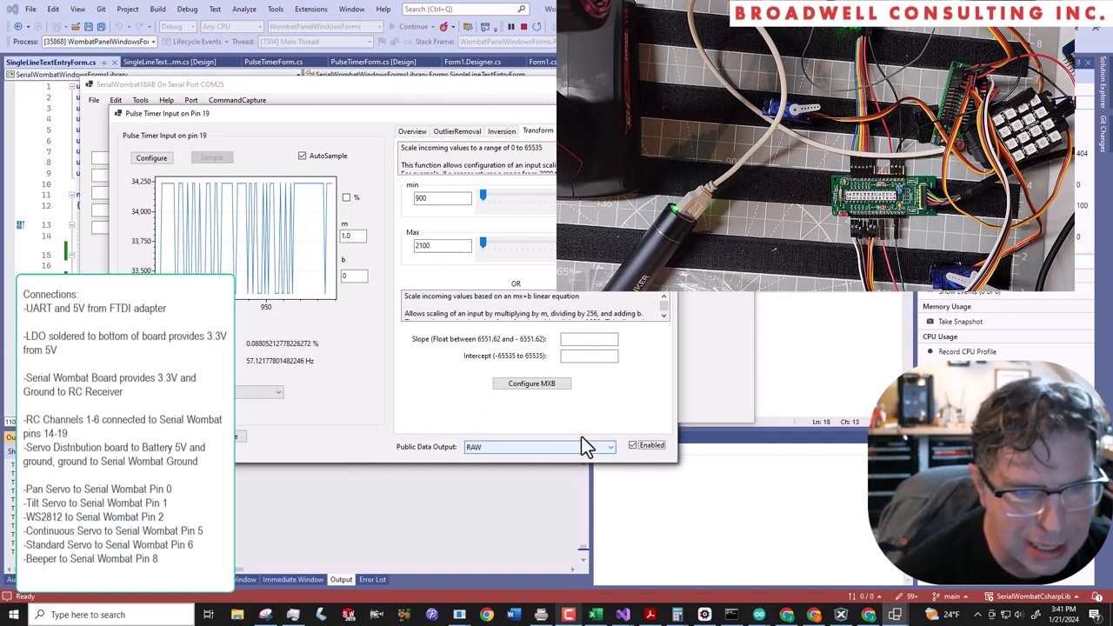
click(521, 447)
click(520, 444)
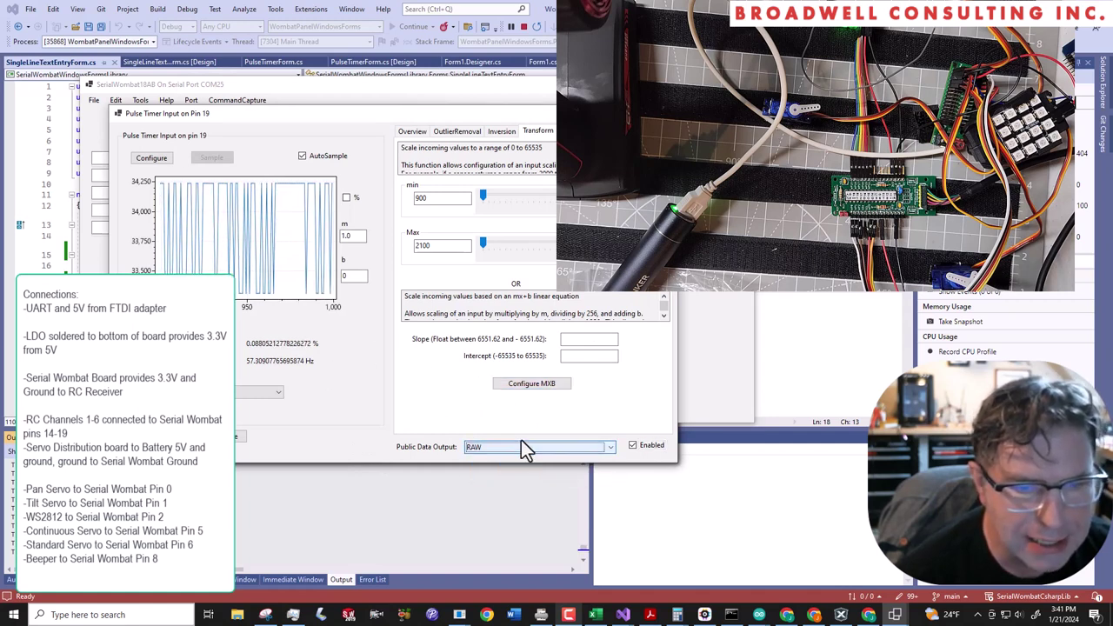
click(416, 132)
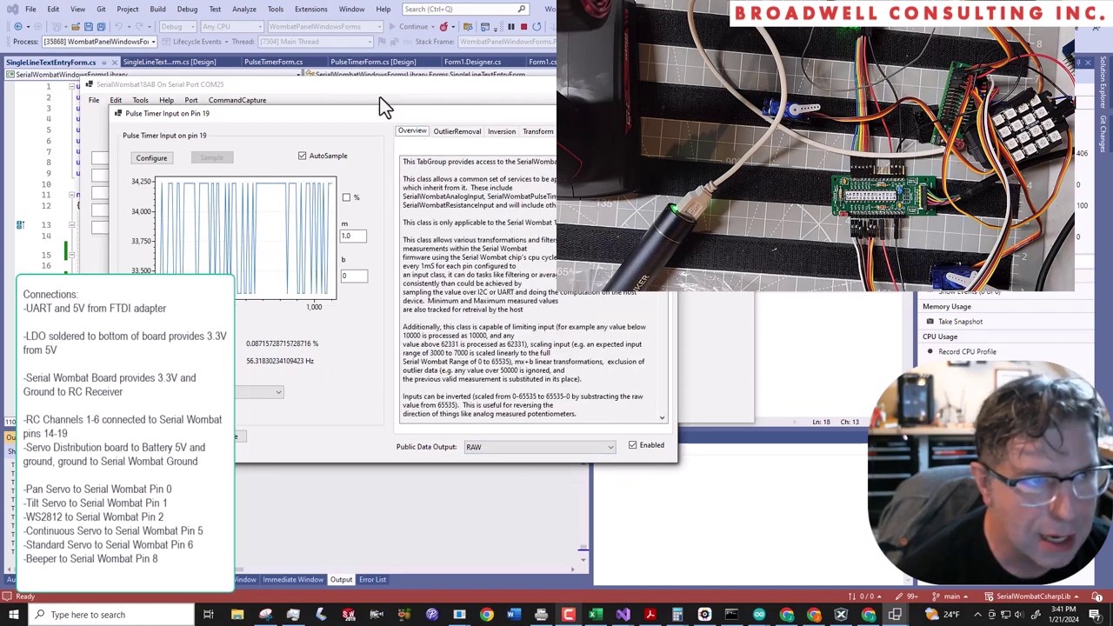
Step: Set pin 0's PWM data source to SW_DATA_SOURCE_PIN_19 and check Enable
mouse_move(895, 615)
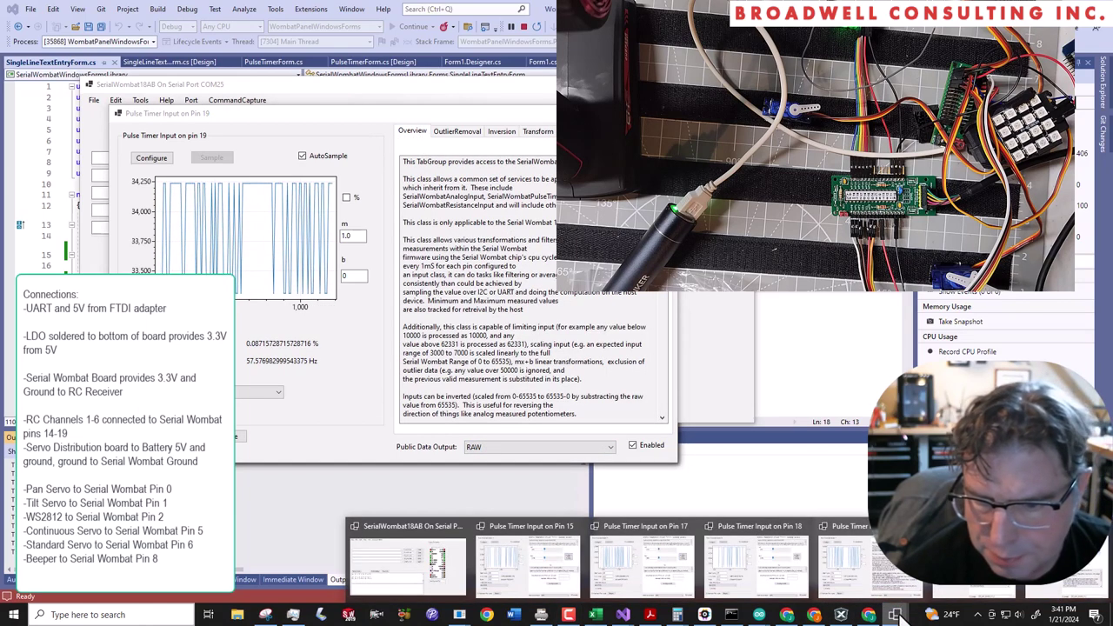
click(581, 550)
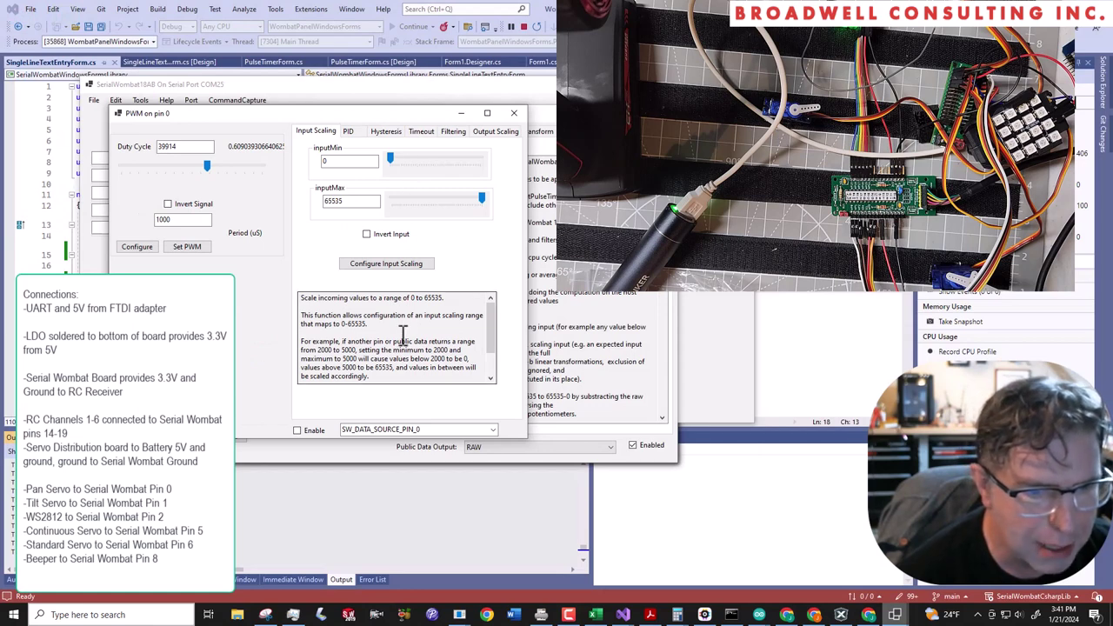
click(492, 430)
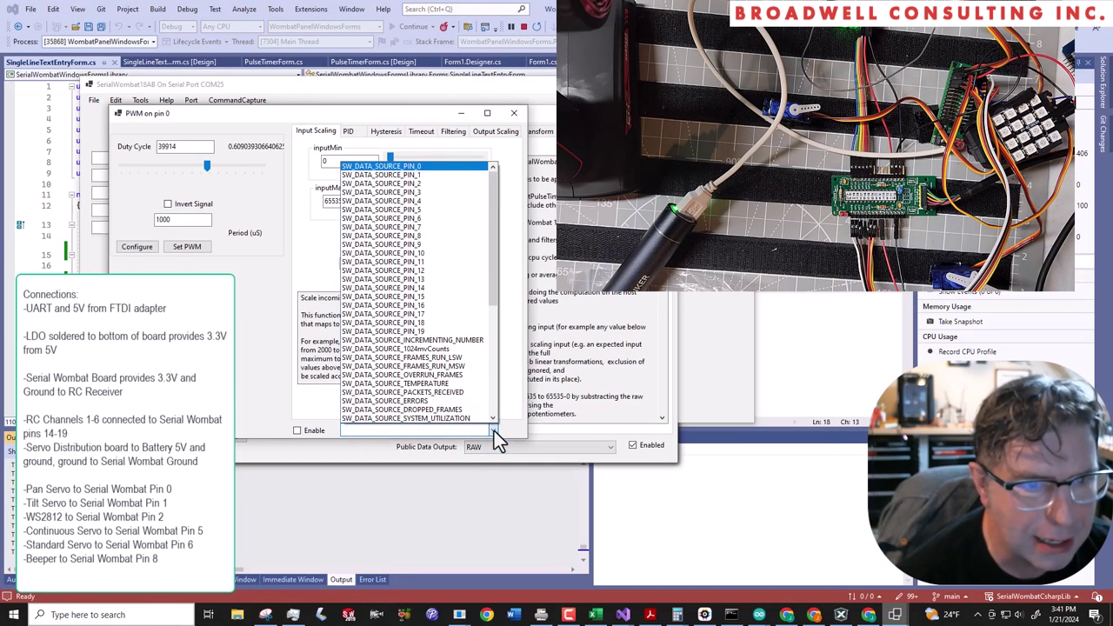
click(451, 331)
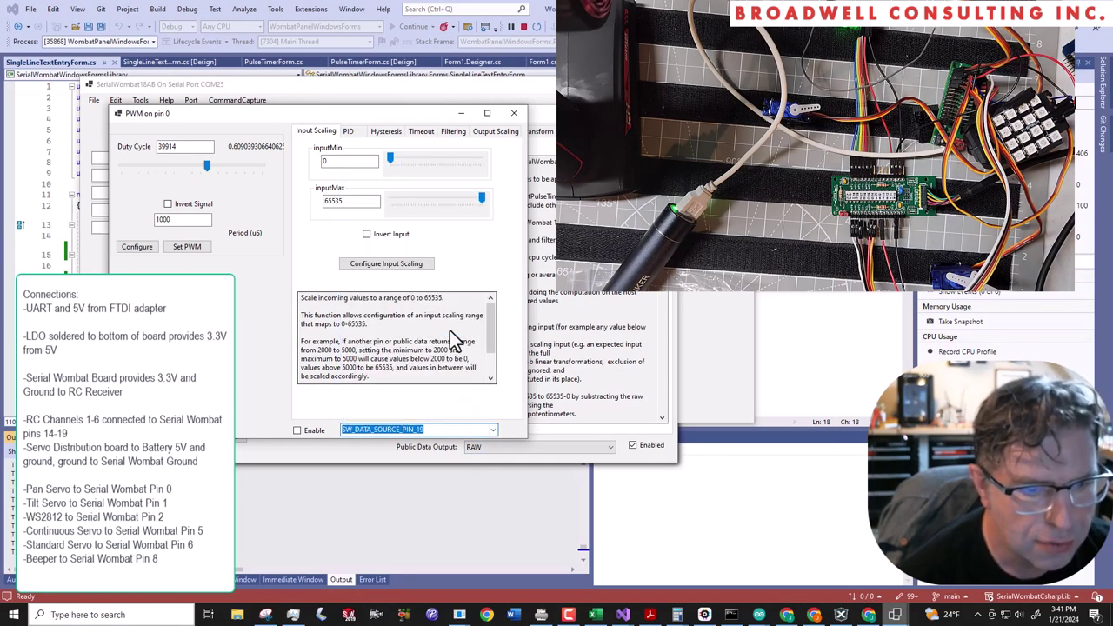
click(297, 432)
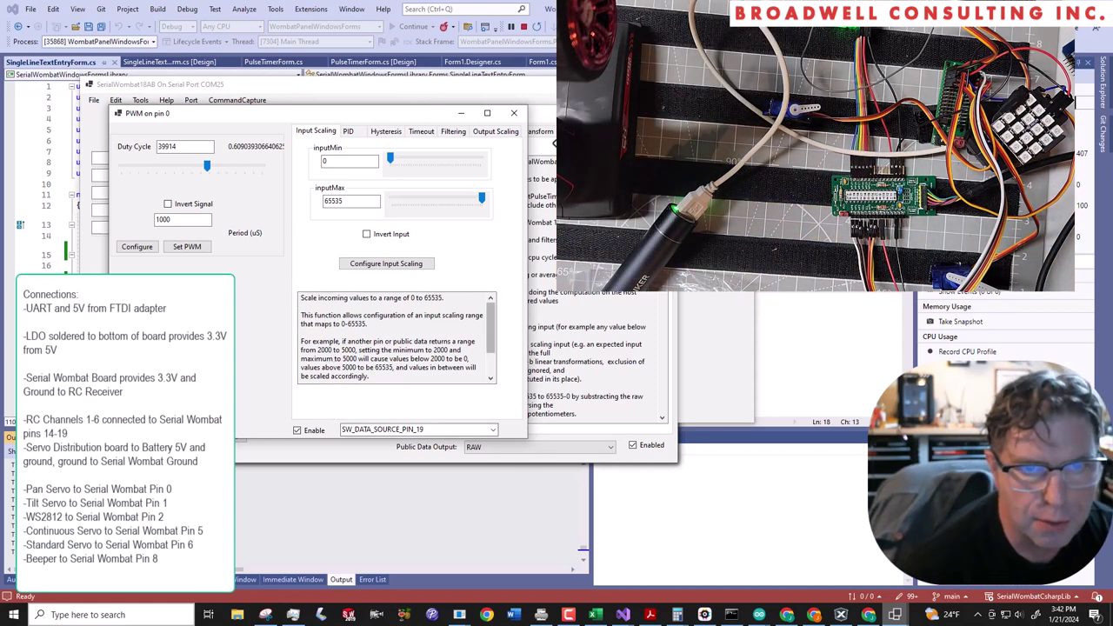
Step: Set the pin 1 servo's data source to SW_DATA_SOURCE_PIN_18
click(896, 615)
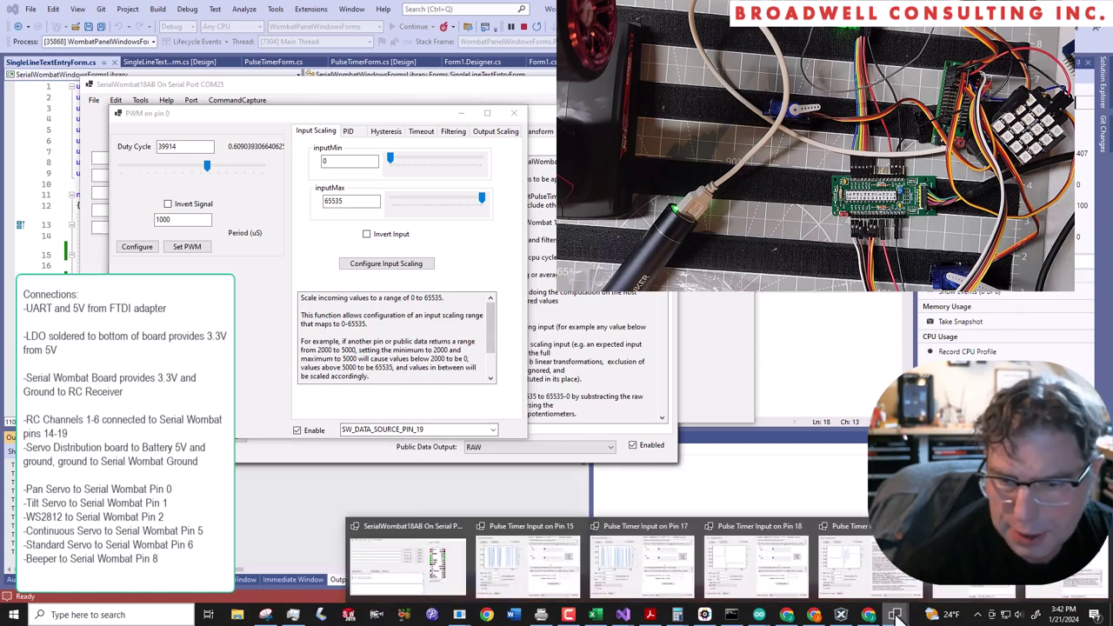
click(966, 561)
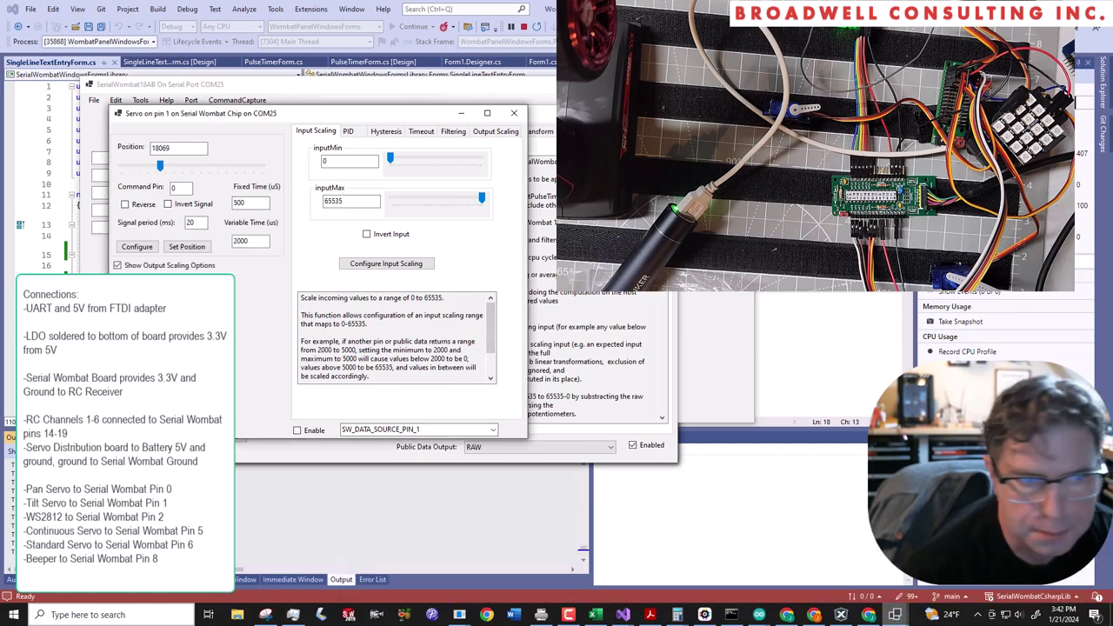
click(492, 429)
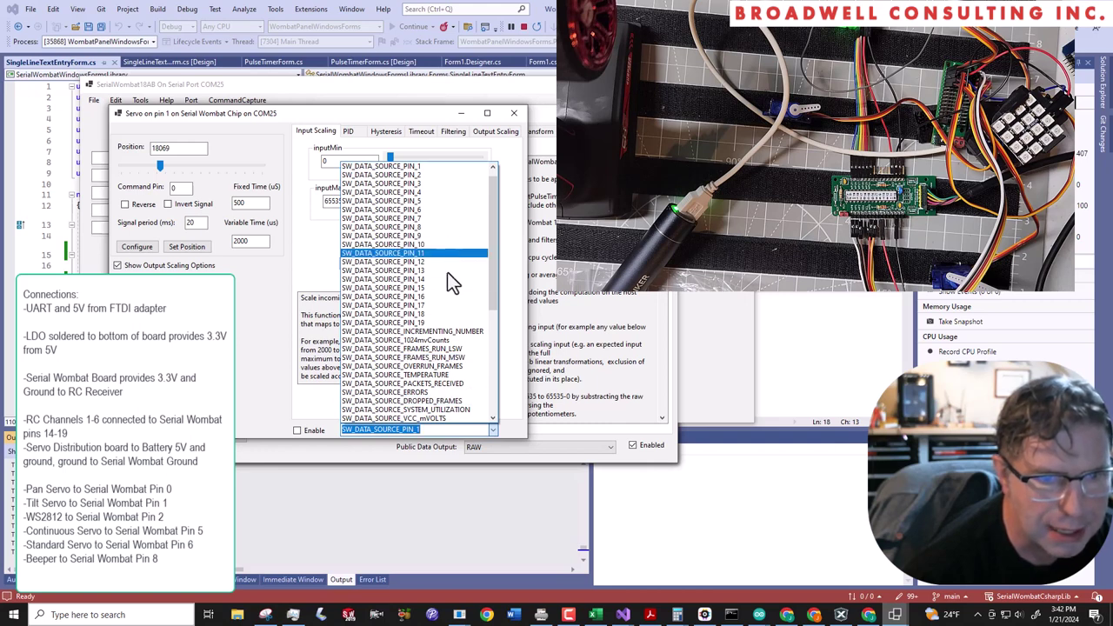
click(447, 315)
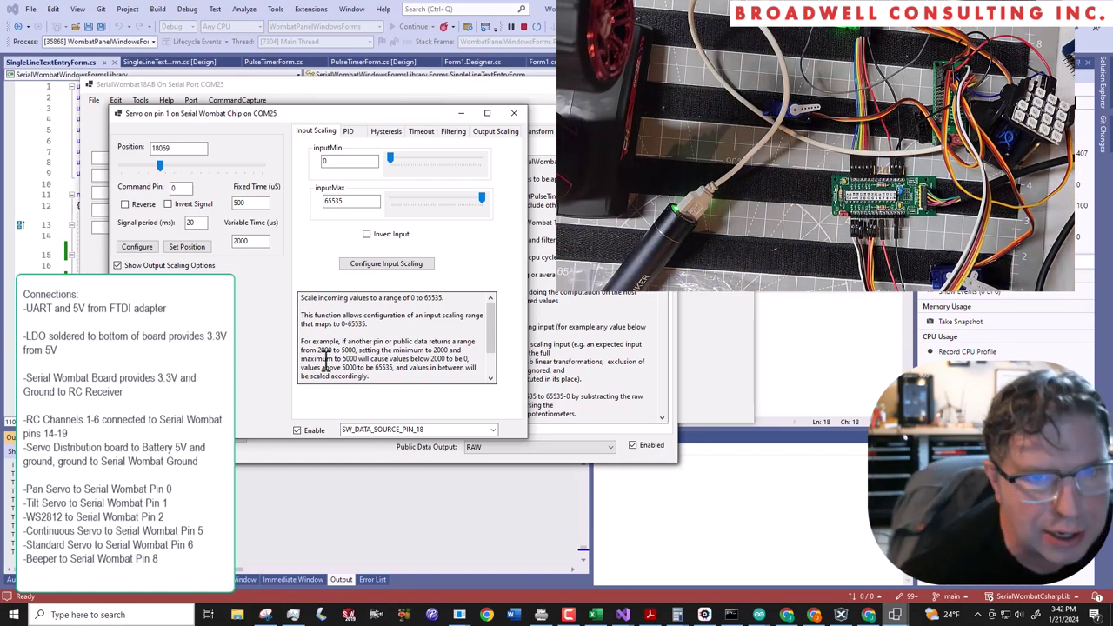
Step: Make pin 5 a servo and sweep its Position slider to test travel
click(535, 198)
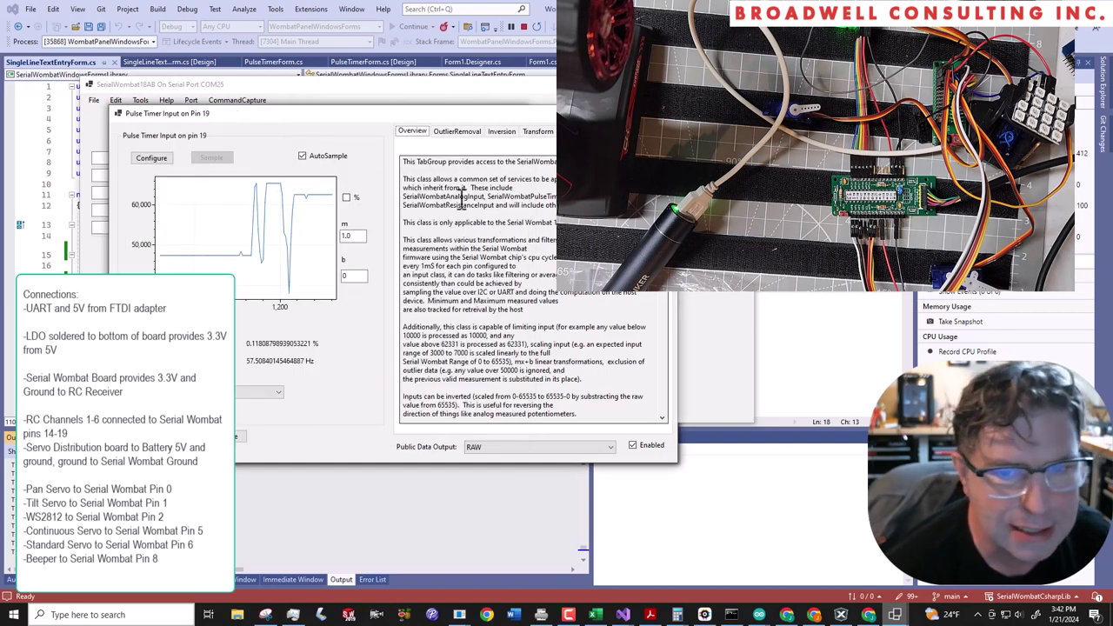
click(174, 84)
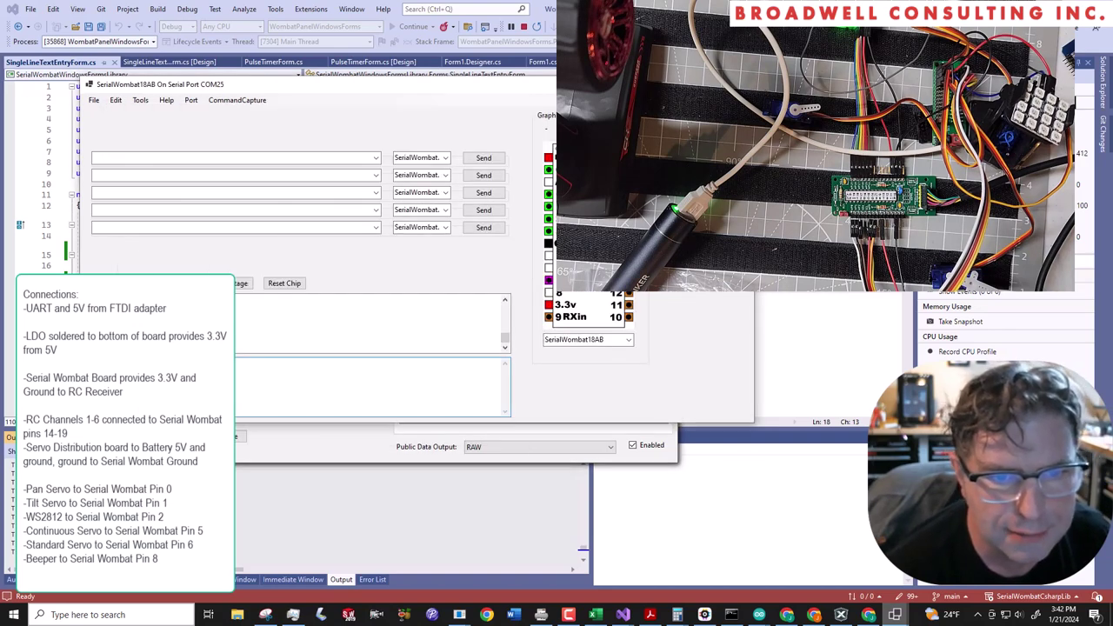
click(551, 261)
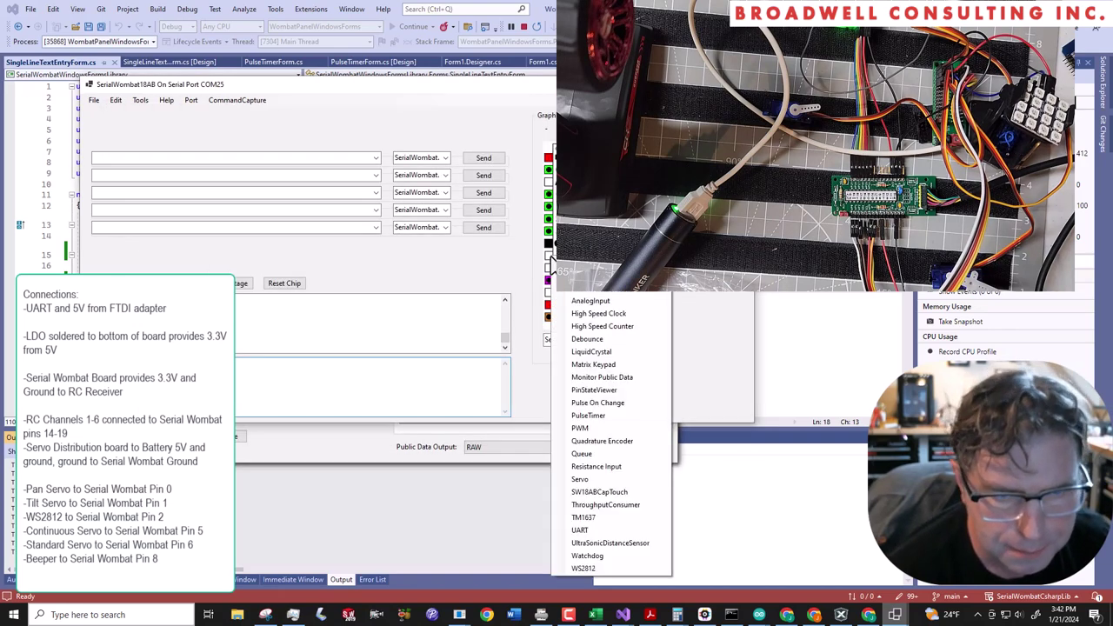
click(580, 479)
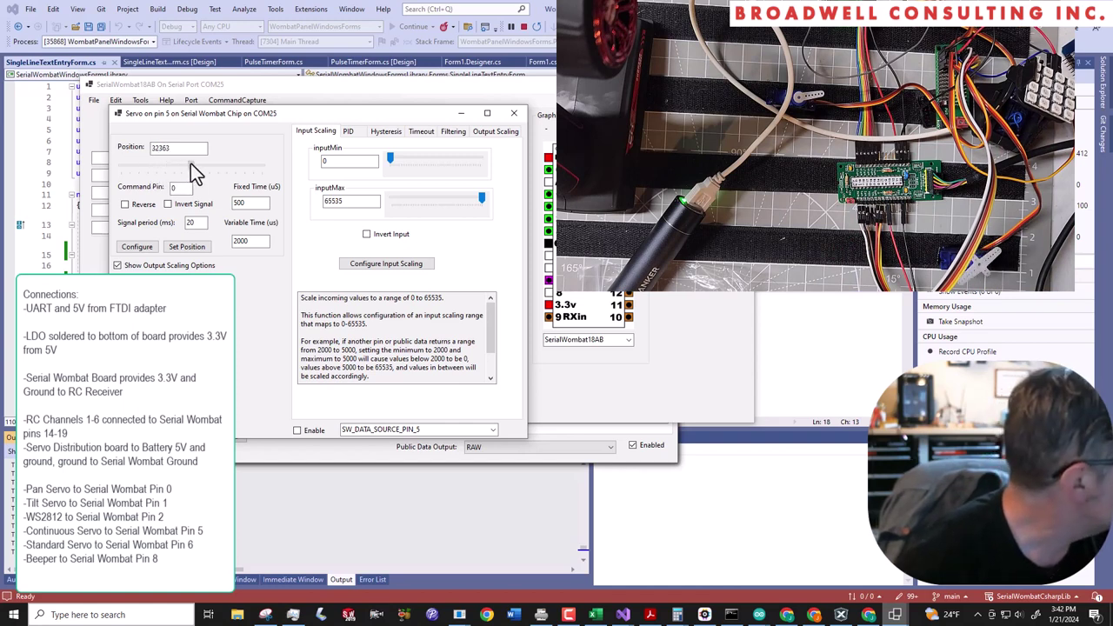
mouse_move(191, 163)
mouse_down()
mouse_move(223, 164)
mouse_move(198, 167)
mouse_up()
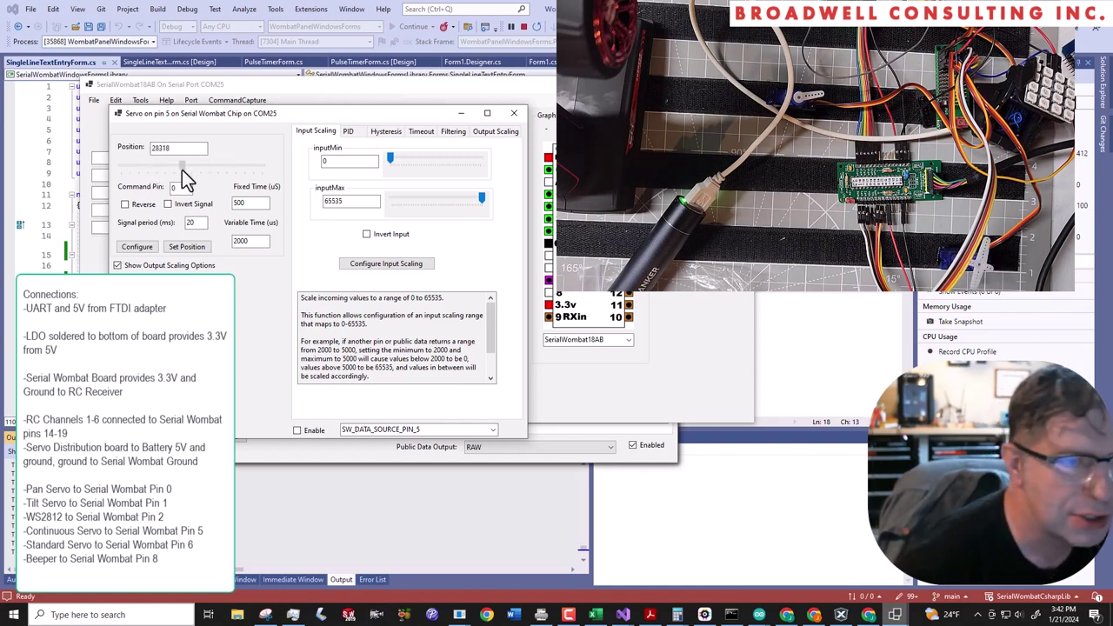
drag(200, 171, 225, 183)
drag(127, 175, 177, 190)
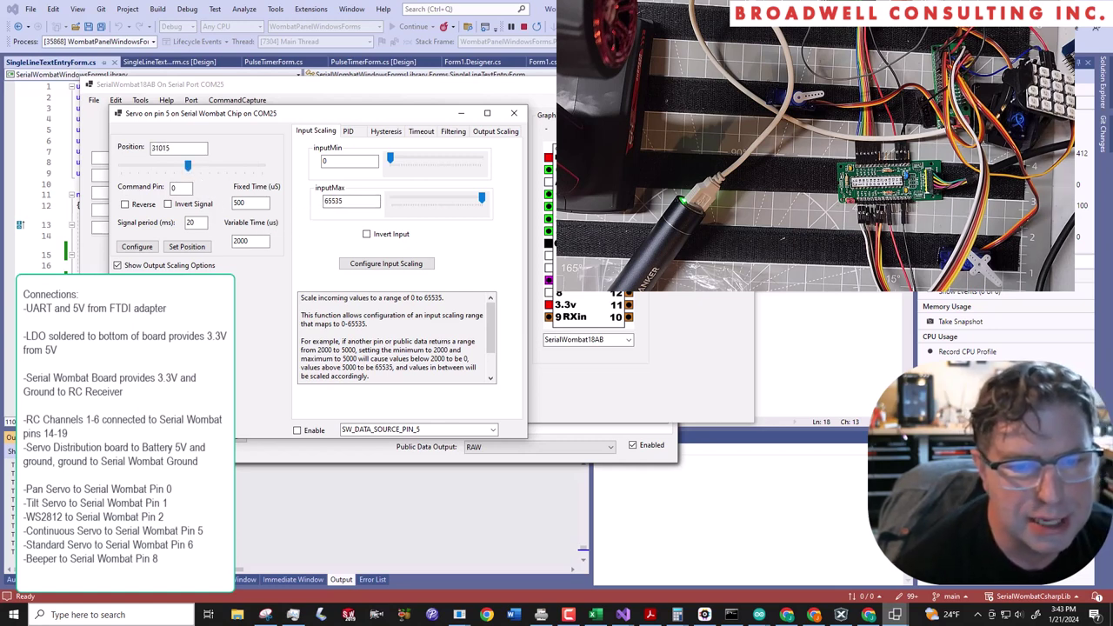
Step: Set the pin 5 servo's data source to SW_DATA_SOURCE_PIN_15
click(488, 429)
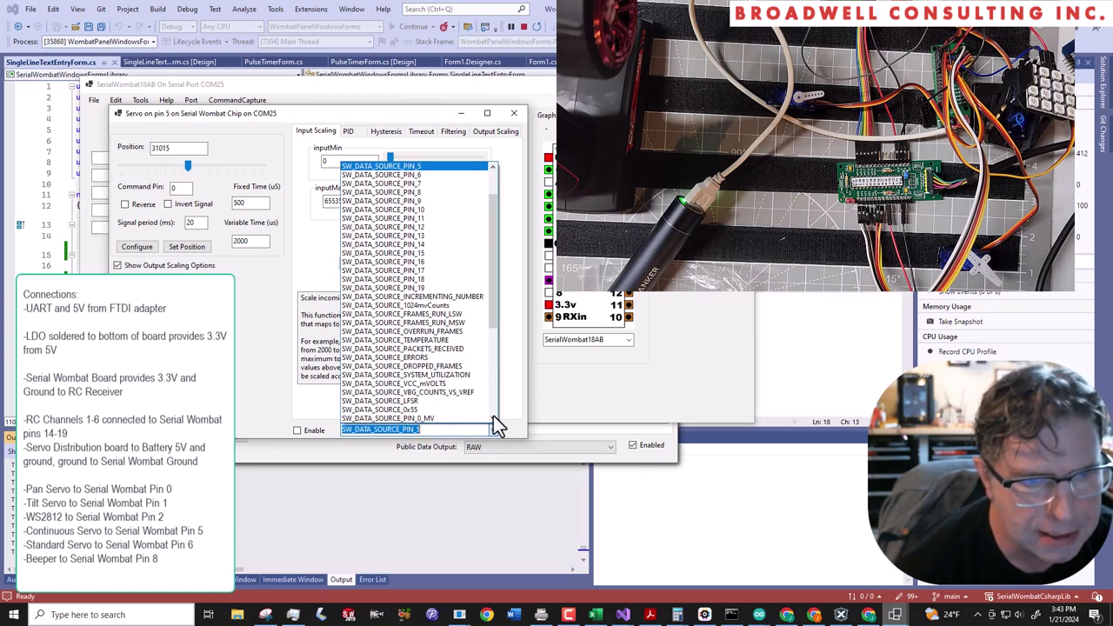
click(453, 254)
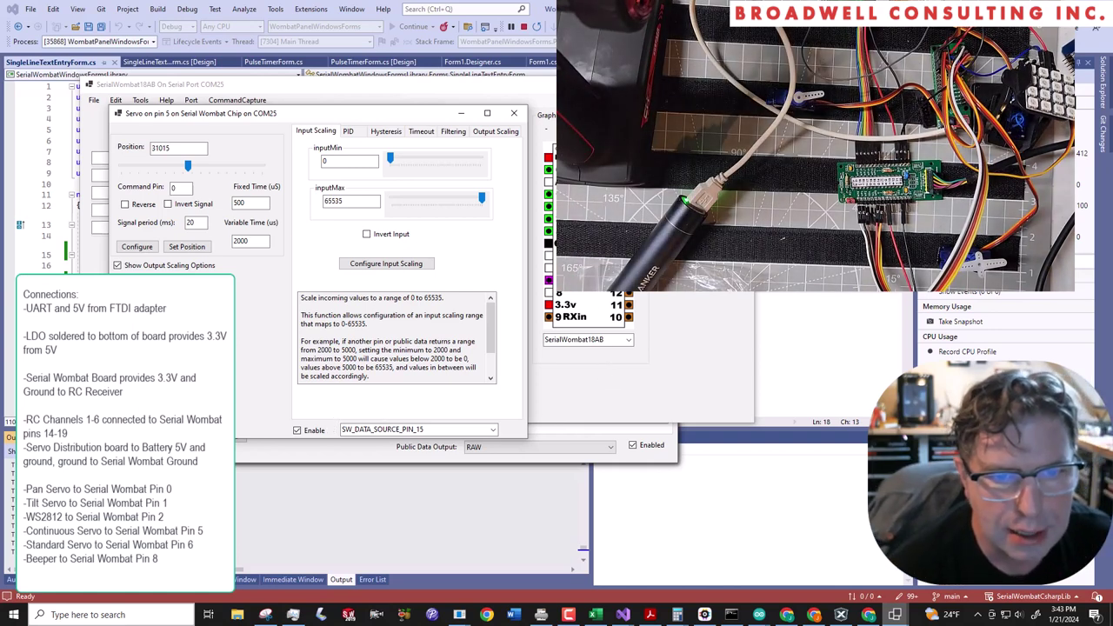
click(549, 277)
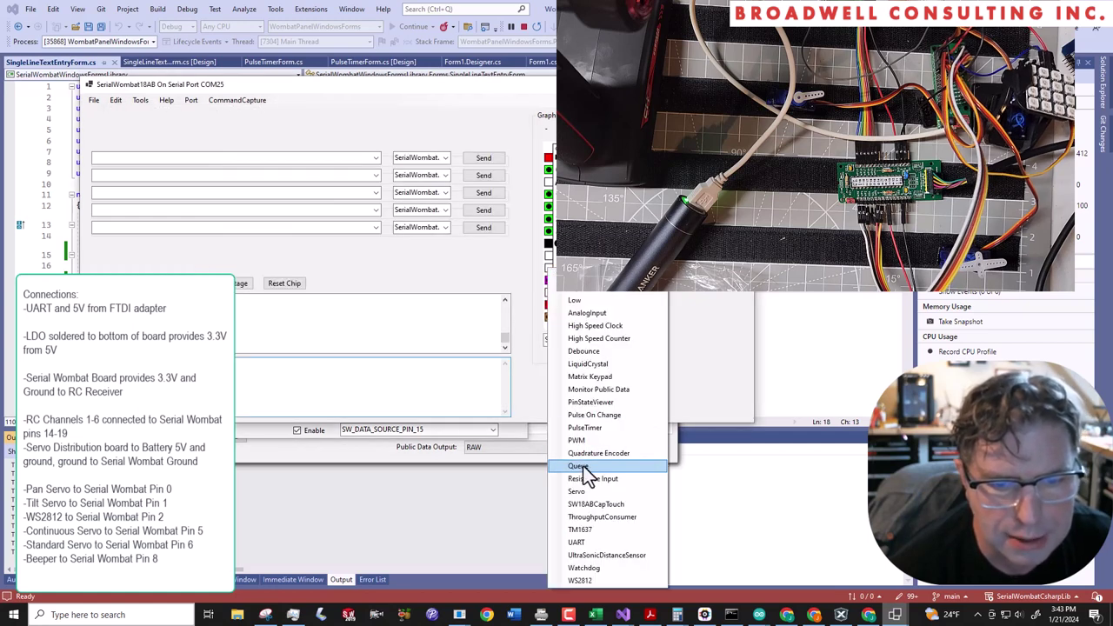
Step: Make pin 6 a servo driven from SW_DATA_SOURCE_PIN_14 with Enable checked
click(586, 491)
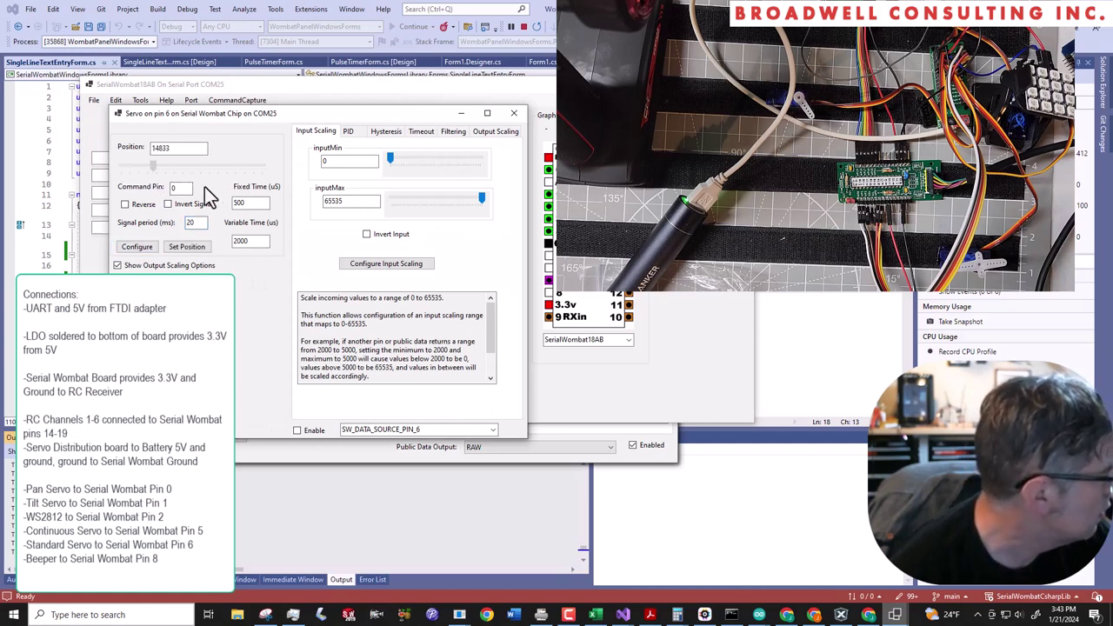
click(499, 431)
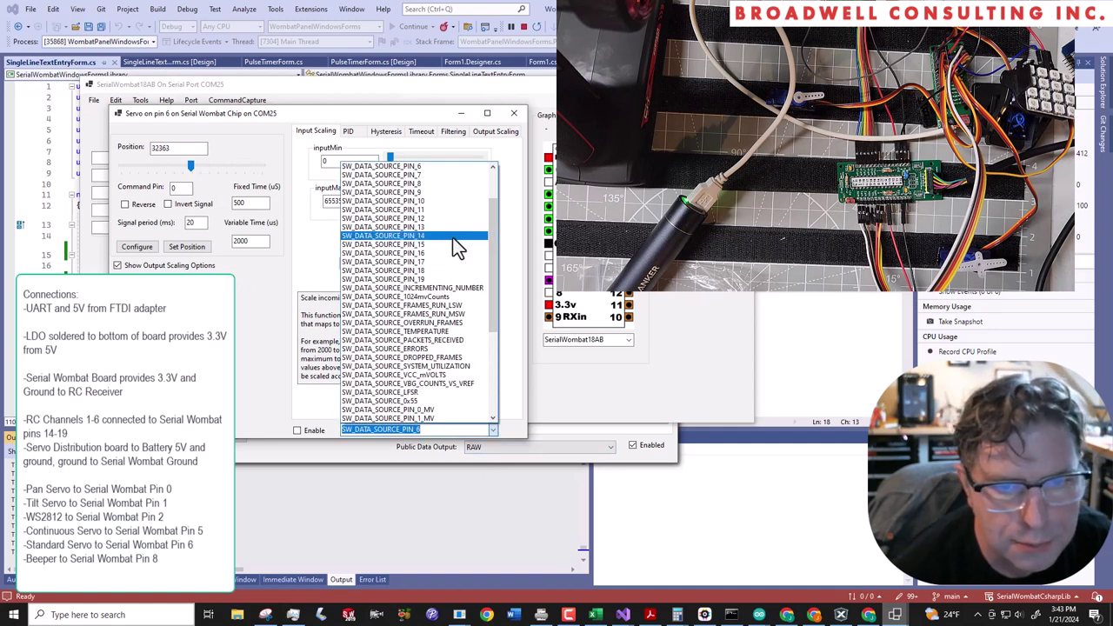
click(451, 235)
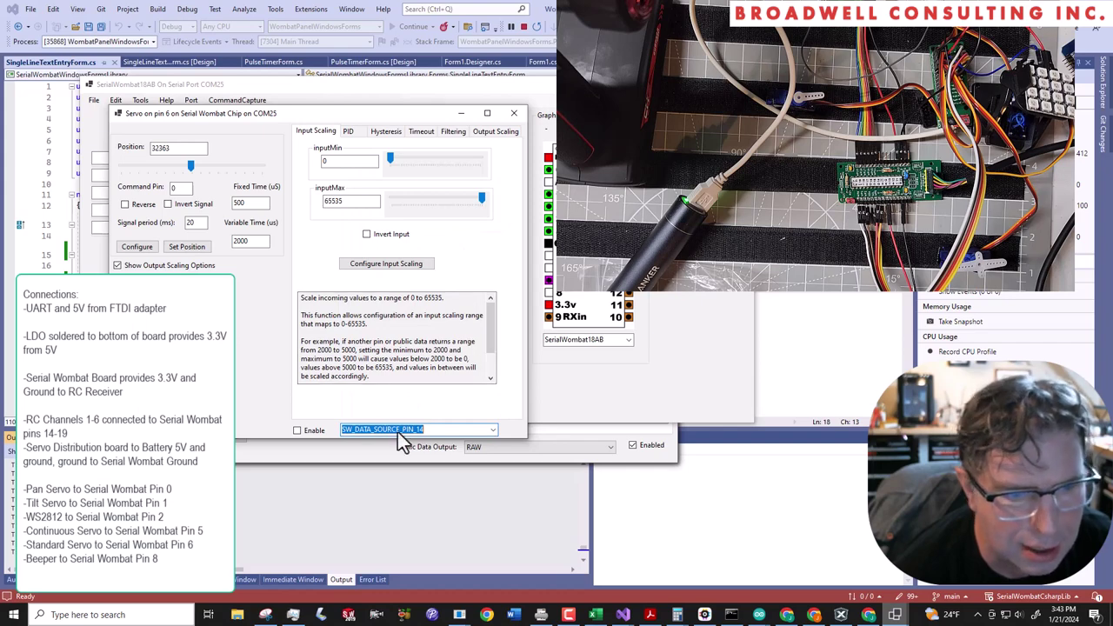
click(298, 431)
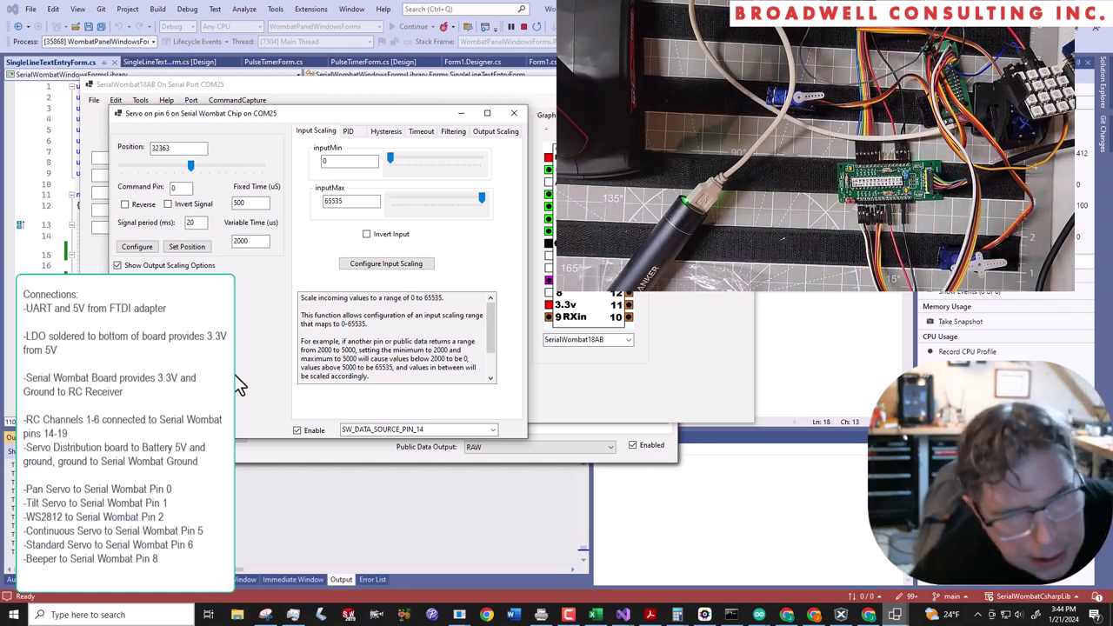
Step: Make beeper pin 8 a PWM output driven by SW_DATA_SOURCE_PIN_16, with Enable checked
key(alt+F4)
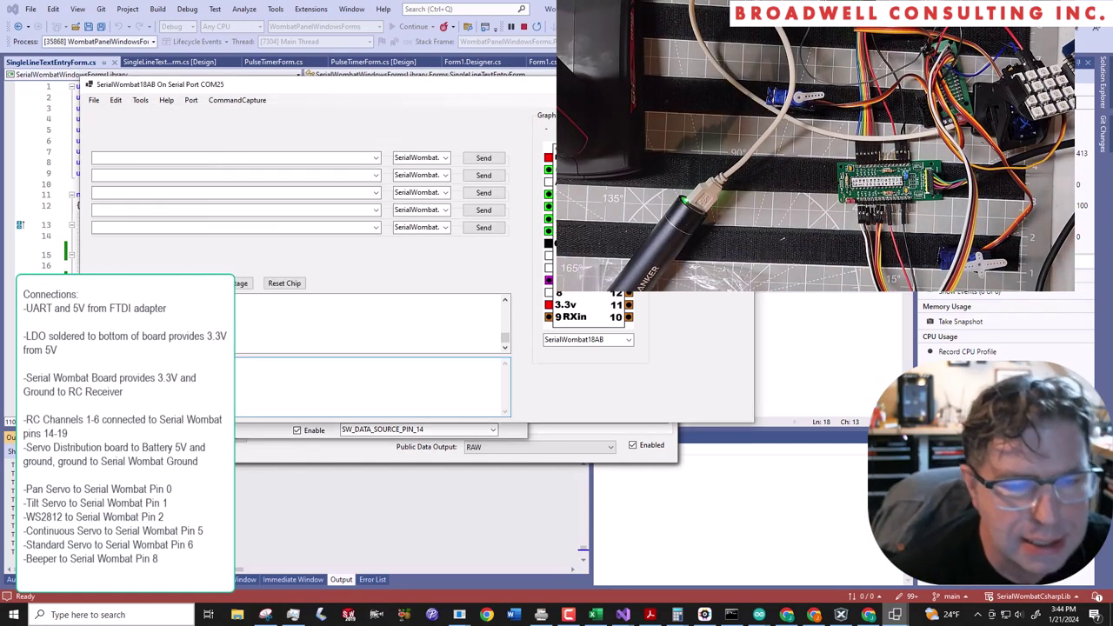
right_click(551, 296)
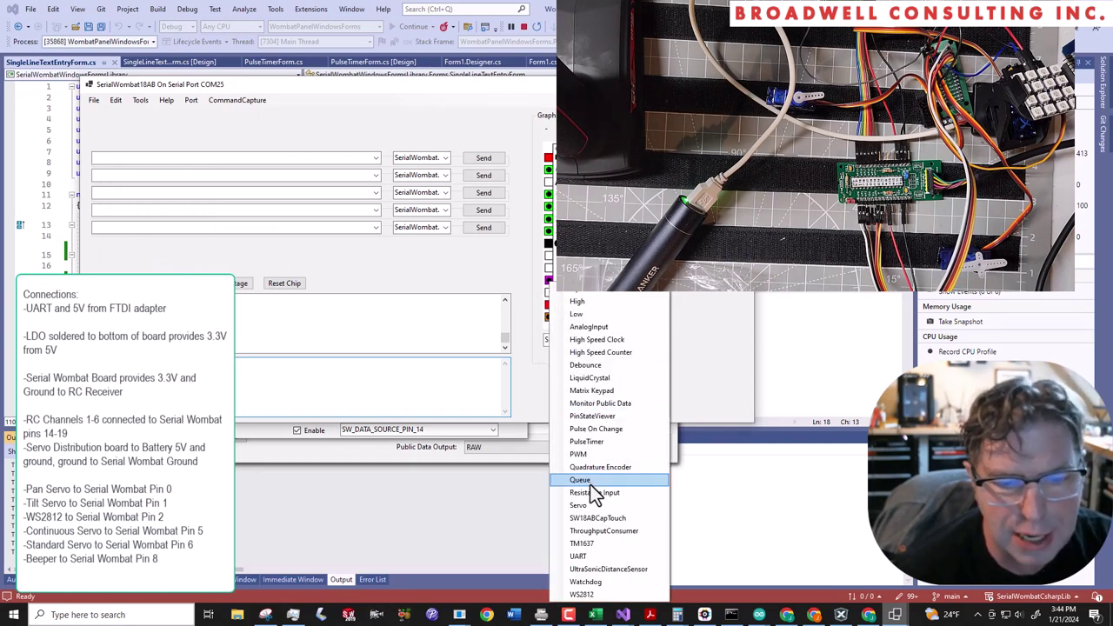
click(597, 456)
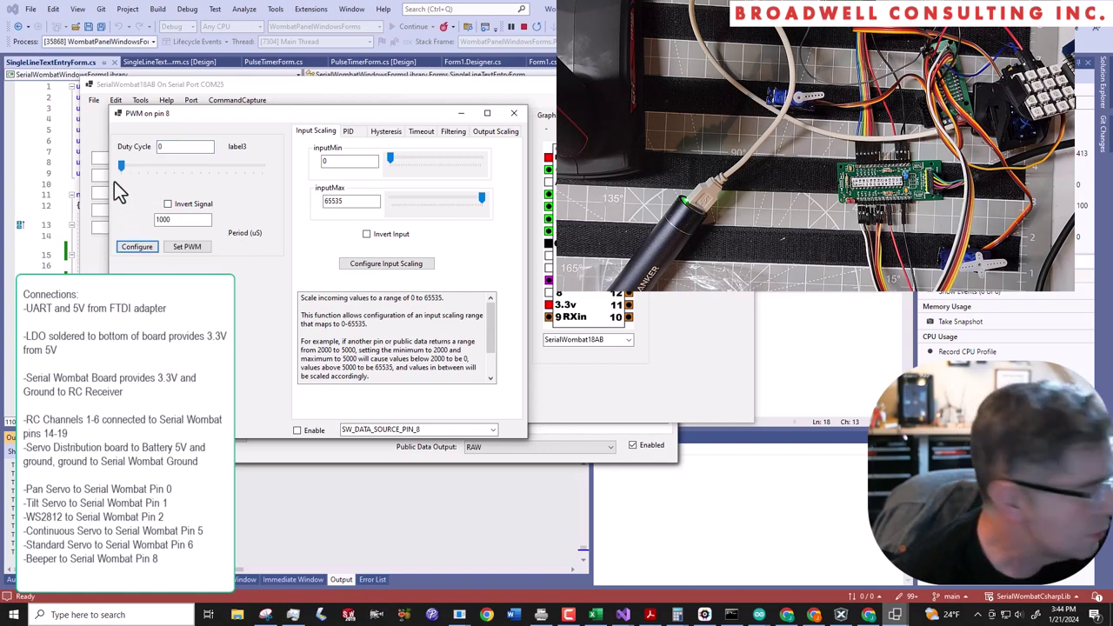
click(494, 432)
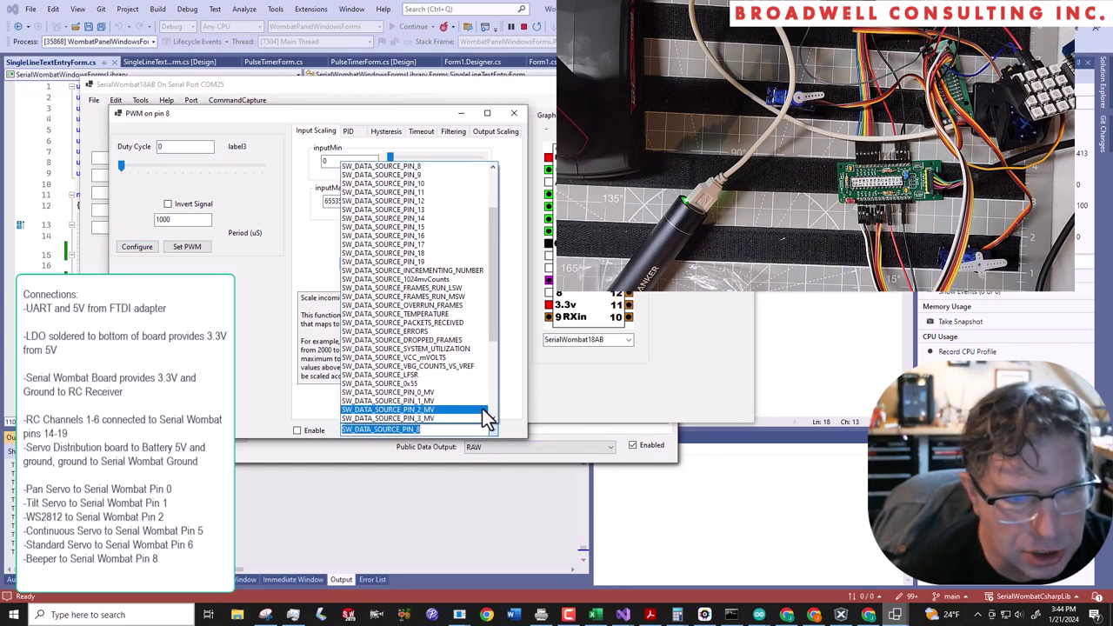
click(410, 236)
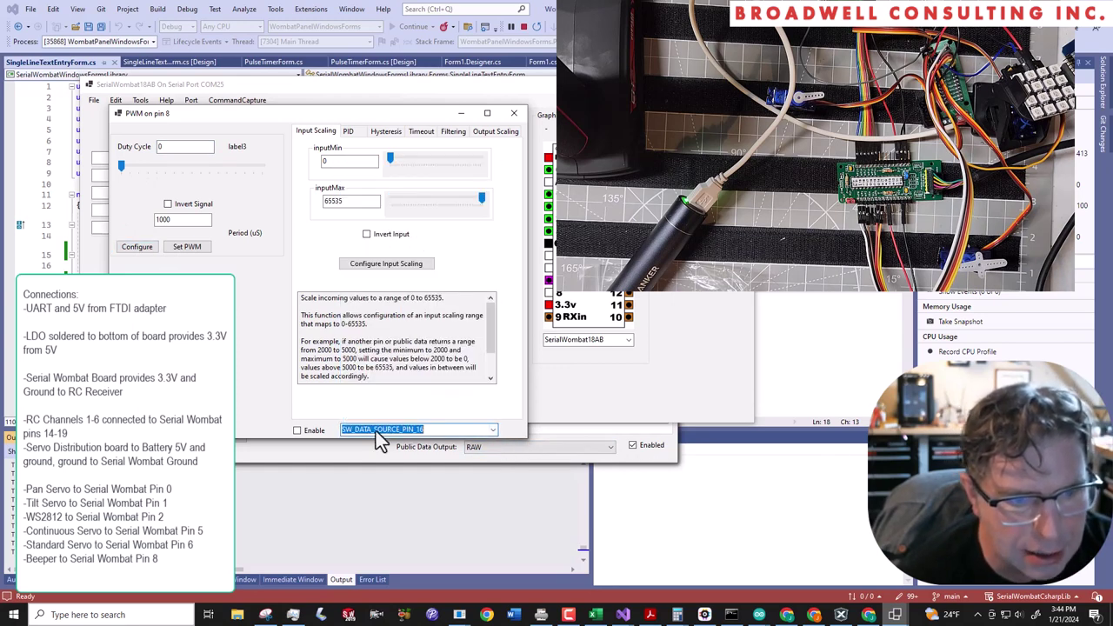
click(300, 429)
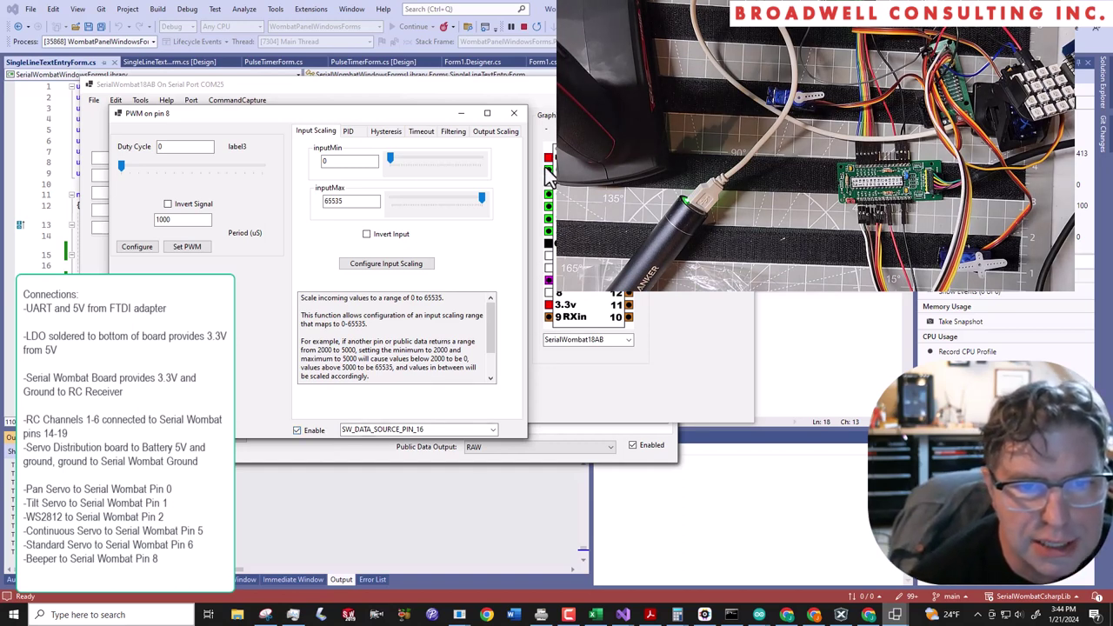
Step: Set the pin to WS2812 mode with 16 LEDs and make the second LED white
click(548, 207)
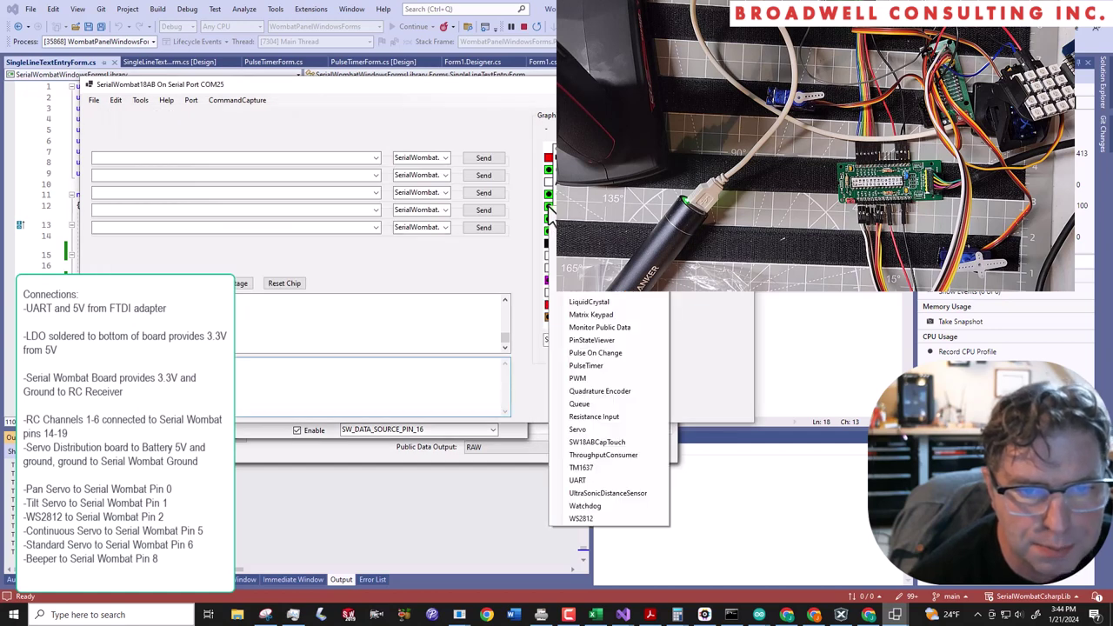
click(597, 520)
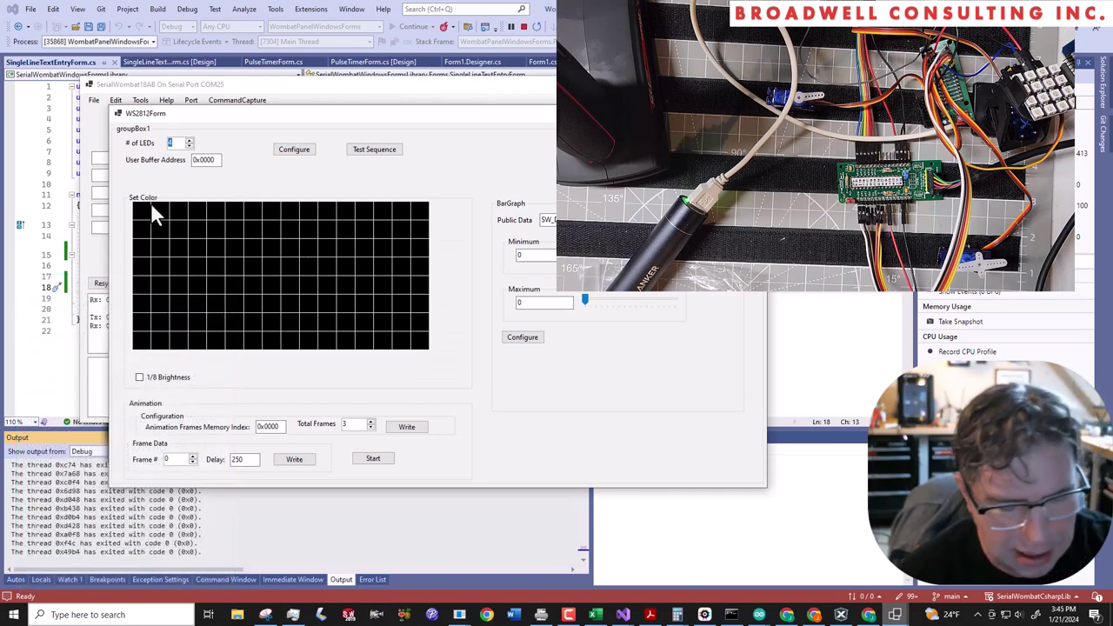
text(16)
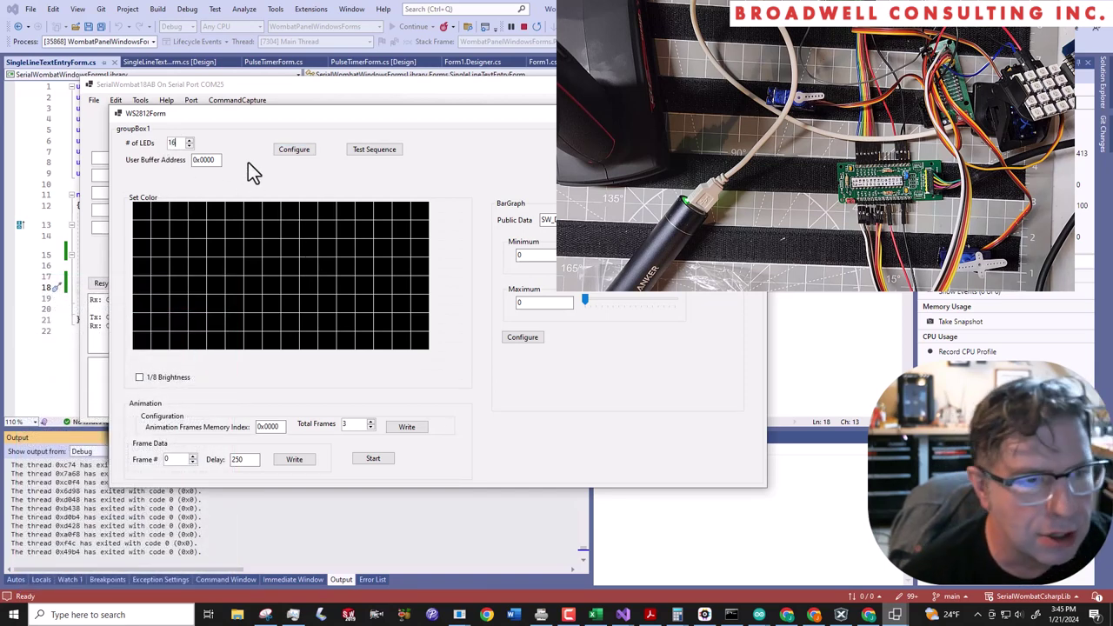
click(294, 151)
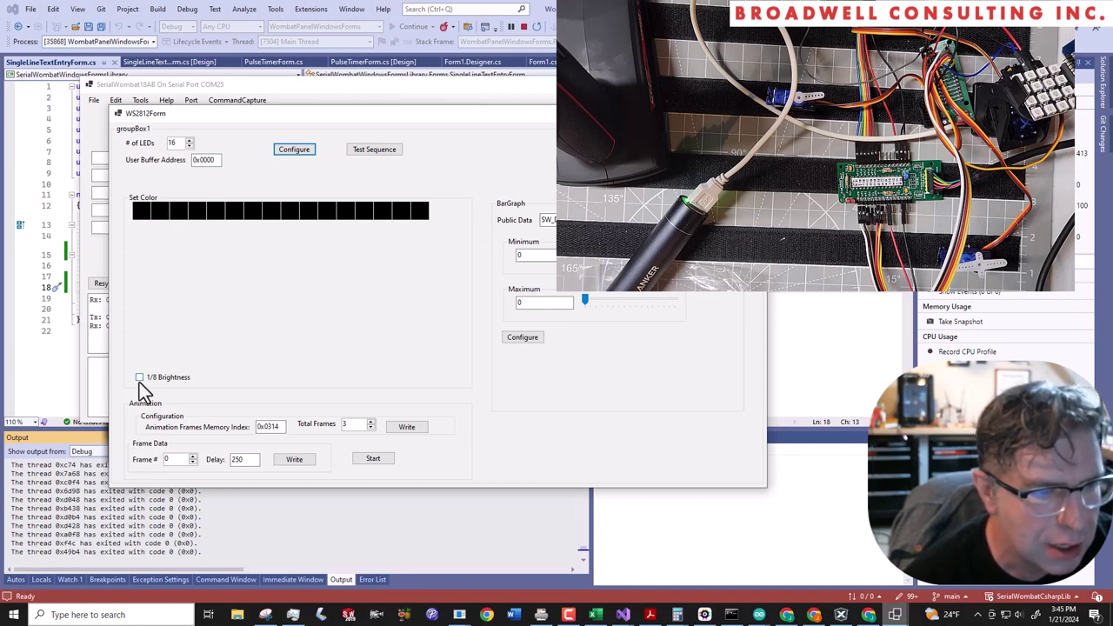
click(163, 210)
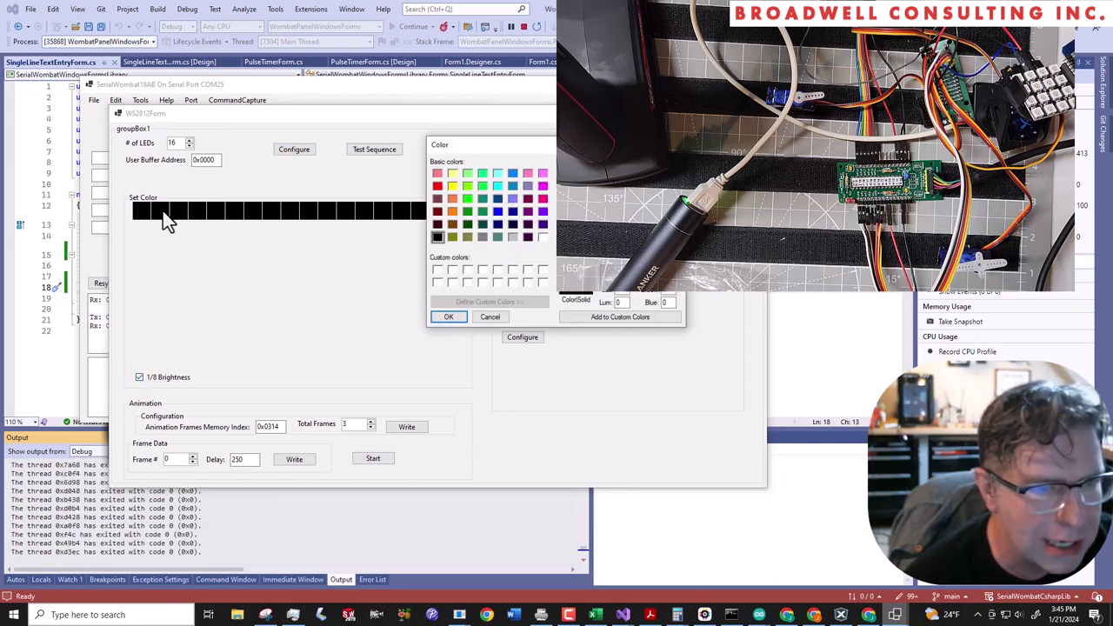
click(543, 238)
click(449, 316)
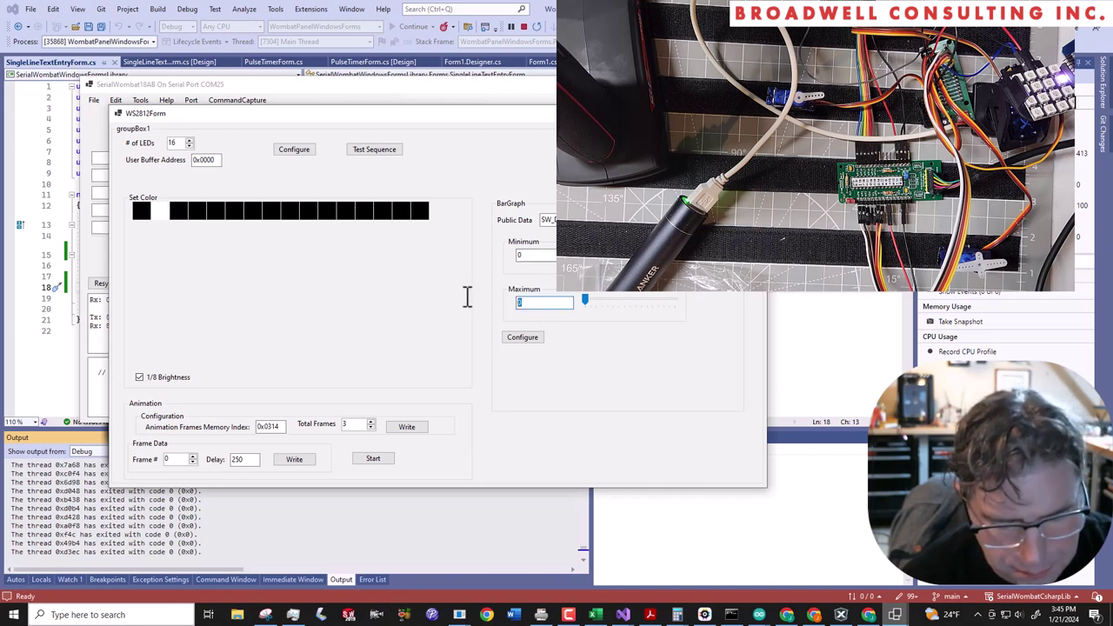
Step: Give the bargraph a 65535 maximum and feed it from SW_DATA_SOURCE_PIN_17
text(65535)
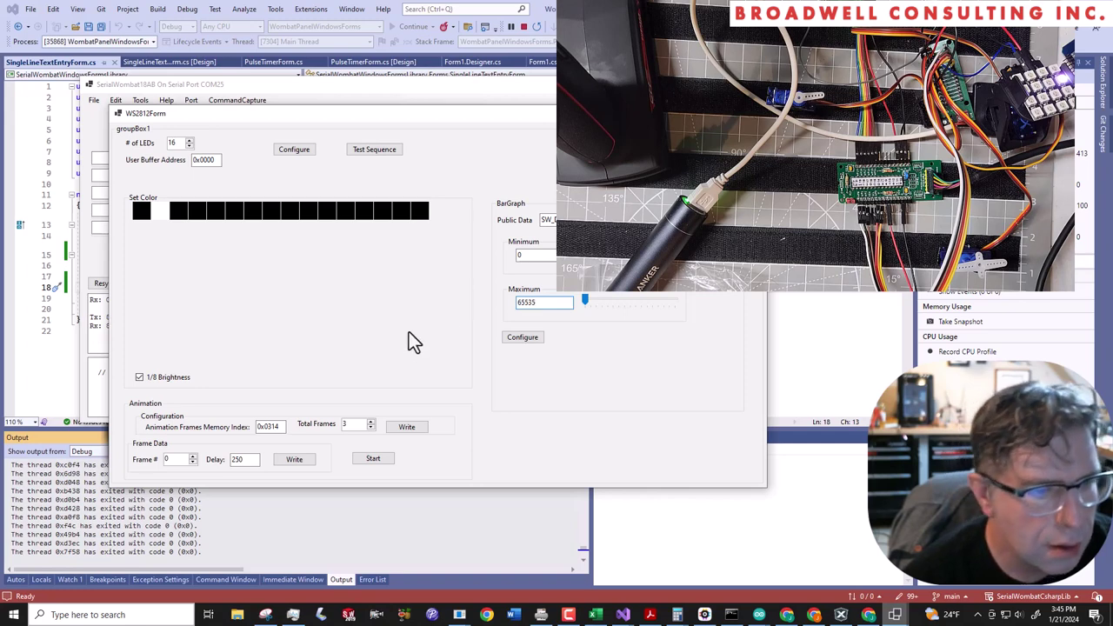
click(298, 151)
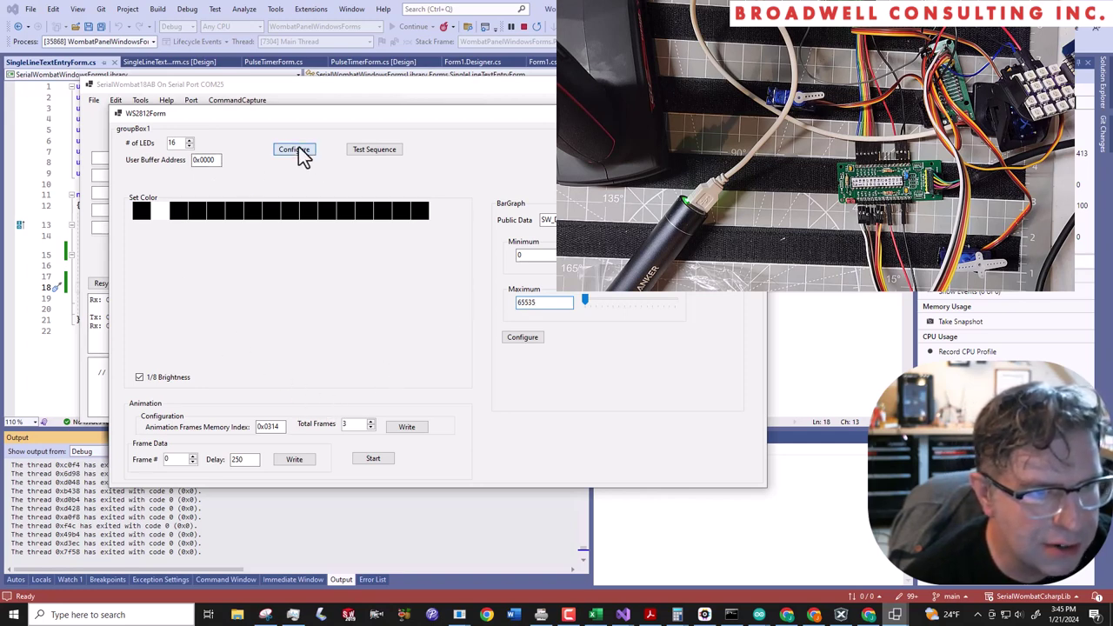
click(522, 338)
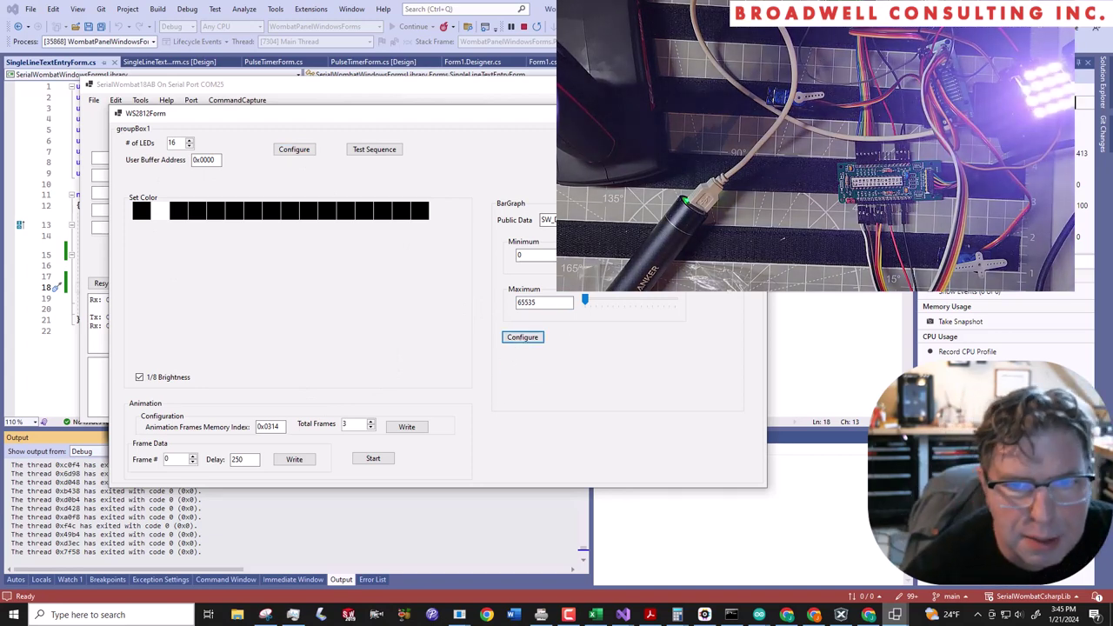
click(609, 220)
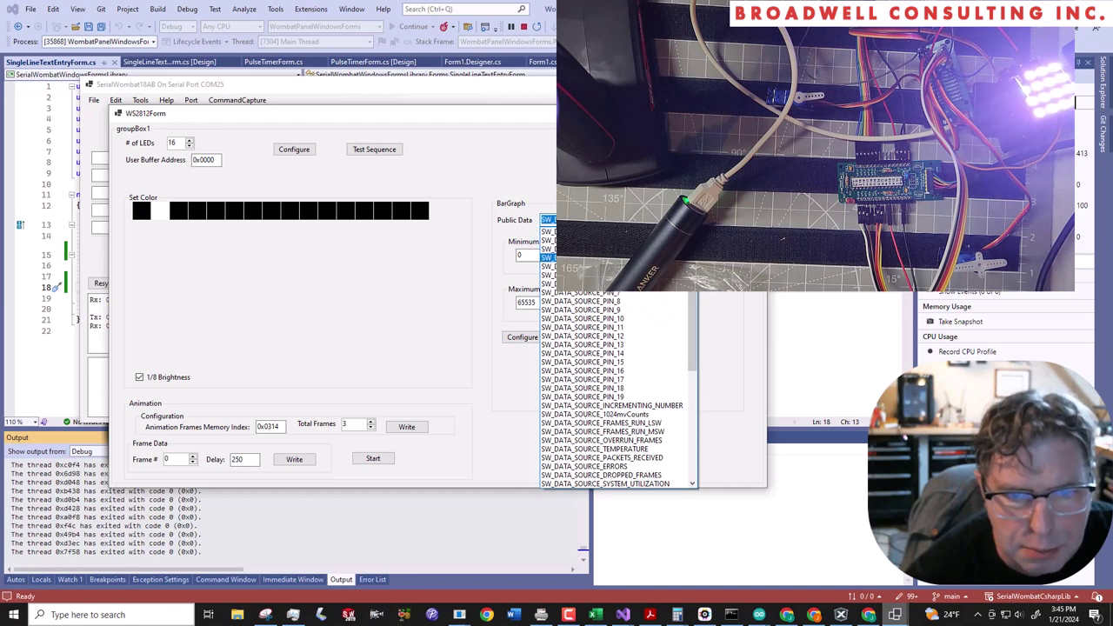
click(635, 379)
click(528, 339)
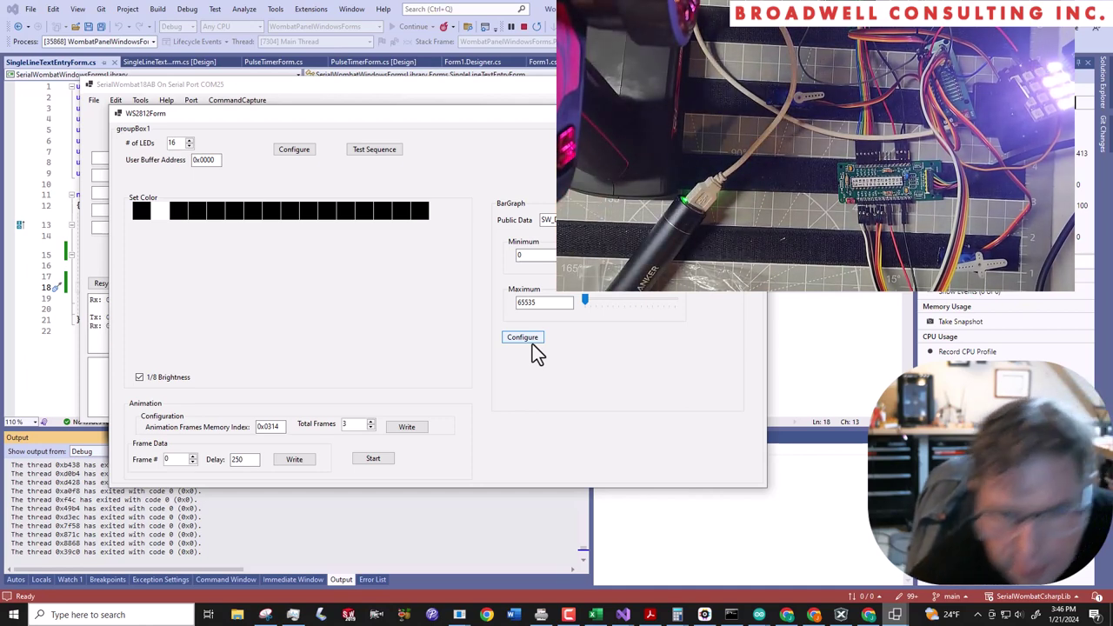
click(522, 338)
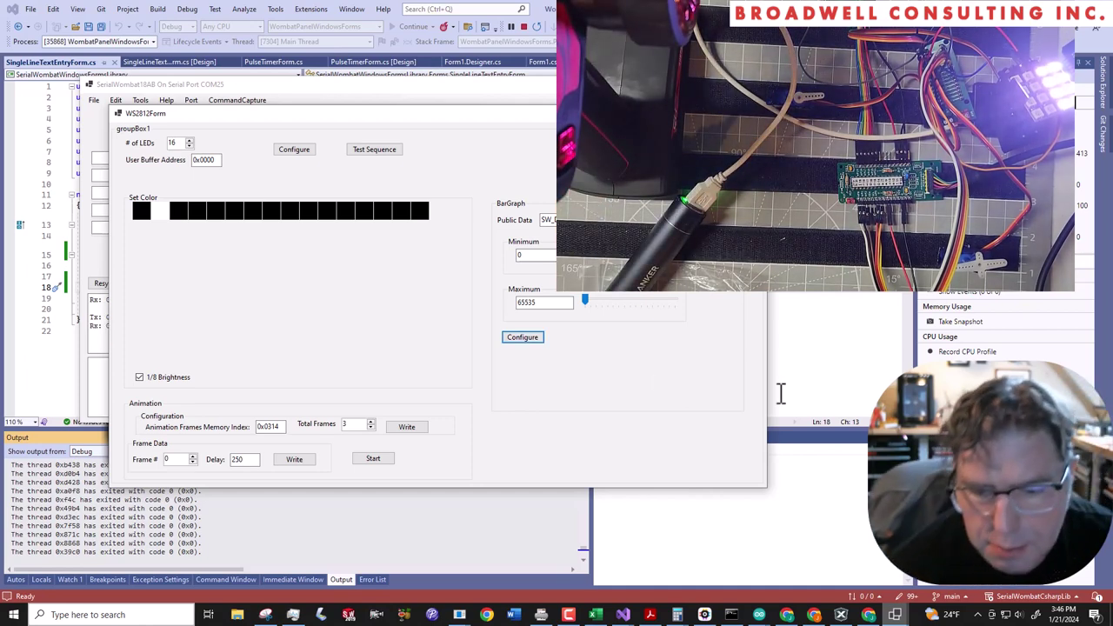
click(897, 615)
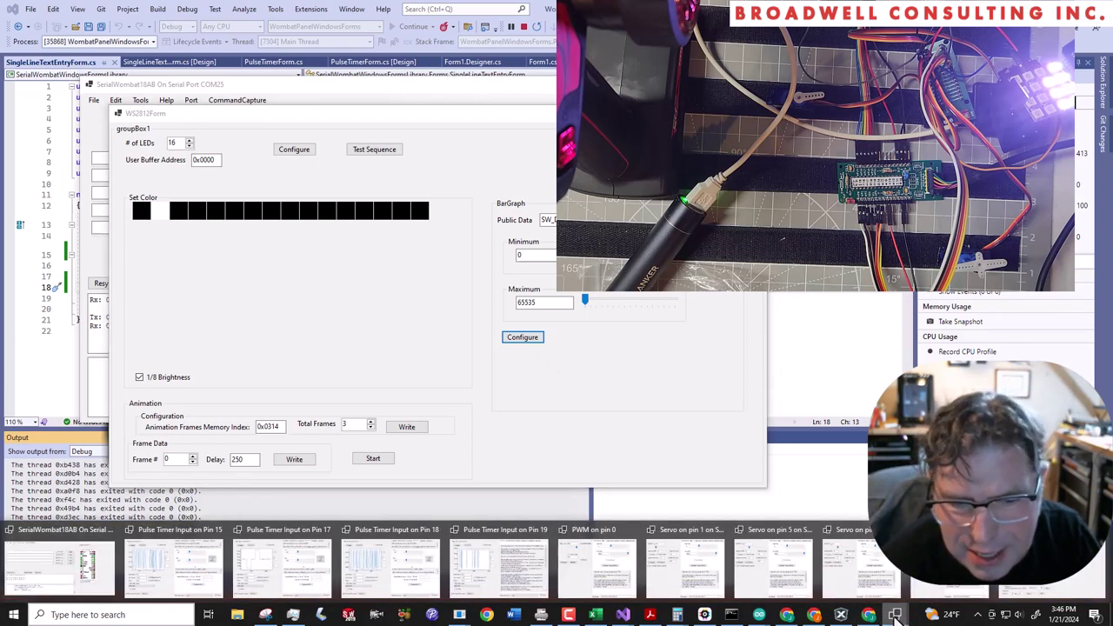
Step: Set pin 17's pulse timer to average 256 samples, with AVERAGE as its enabled public output
mouse_move(508, 568)
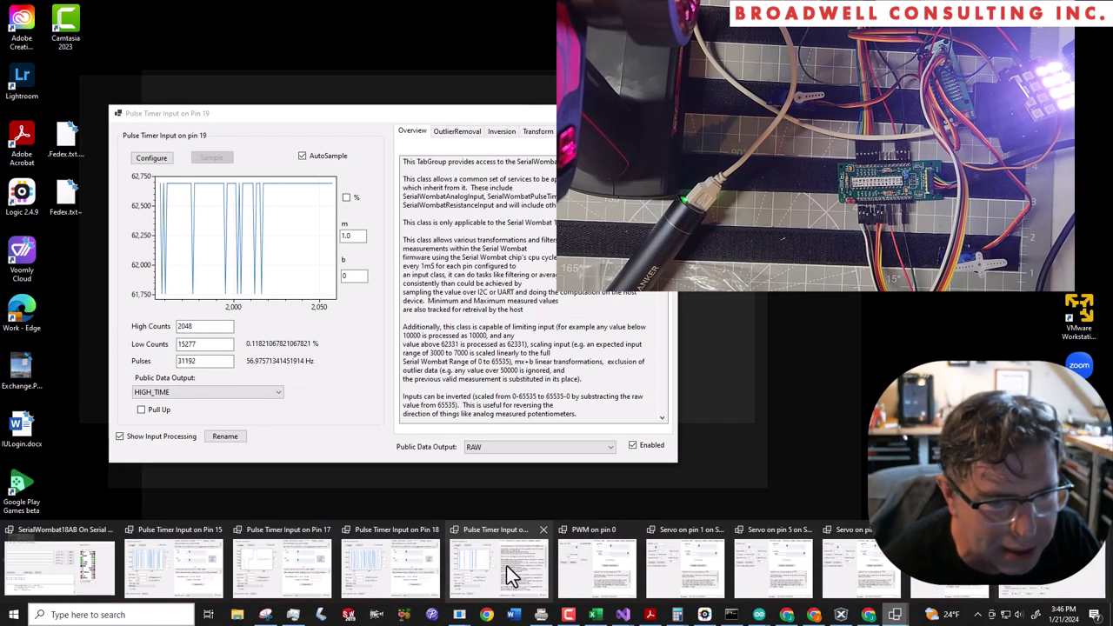
mouse_move(269, 572)
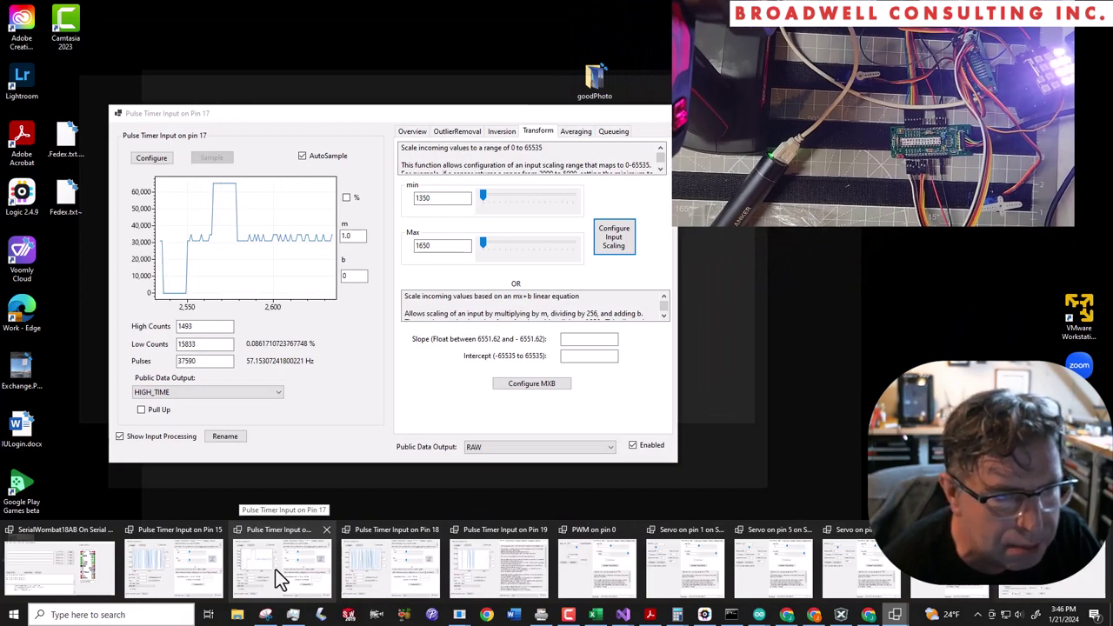
click(275, 569)
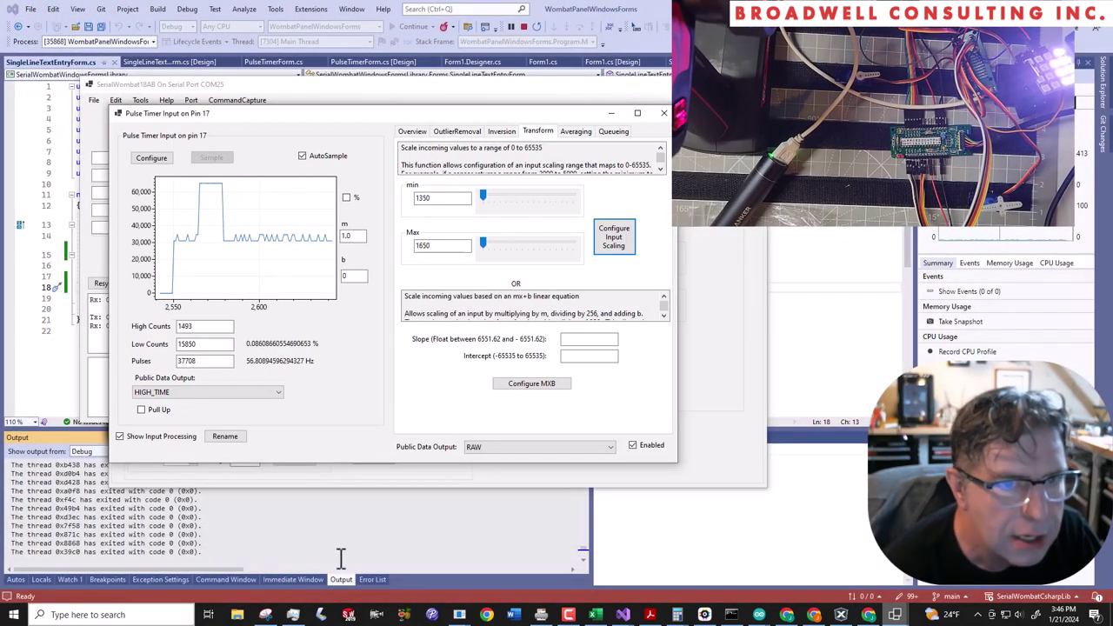
click(579, 135)
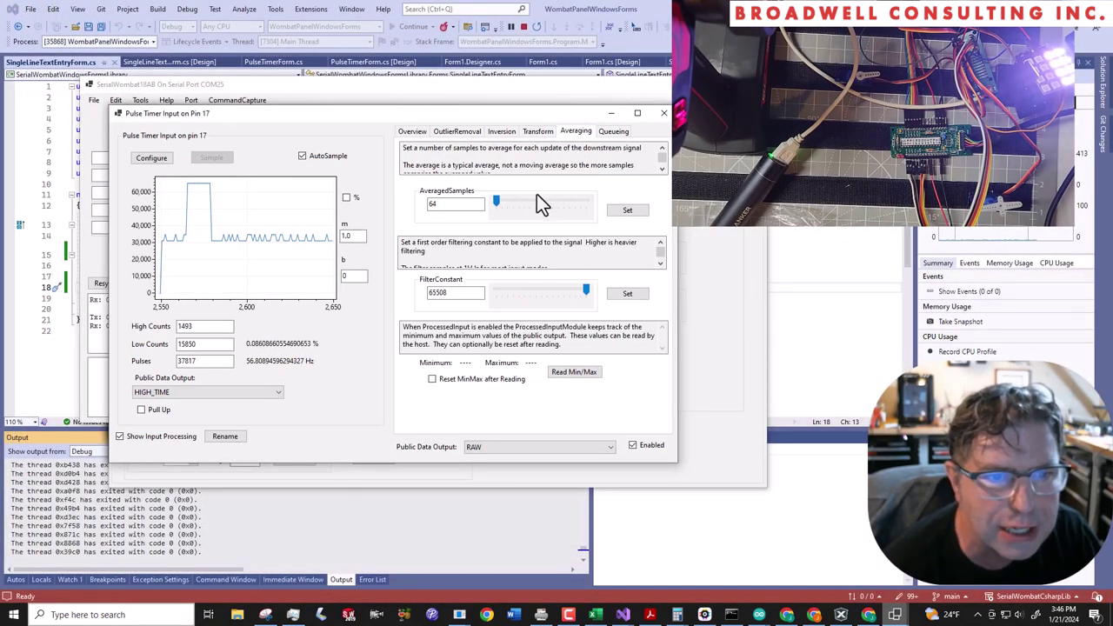
double_click(437, 205)
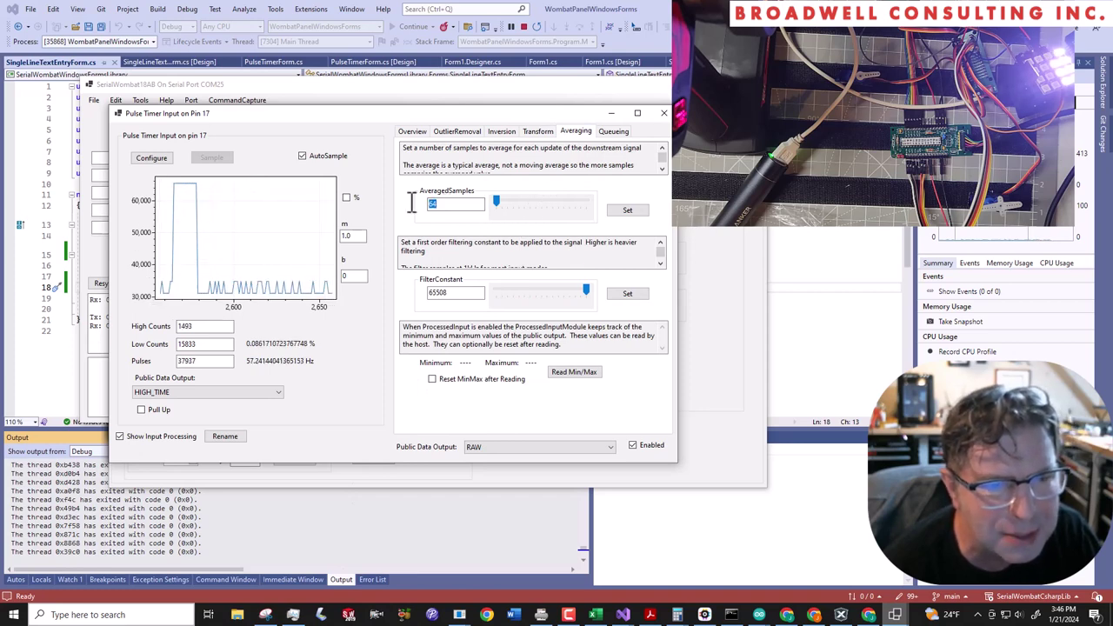
text(256)
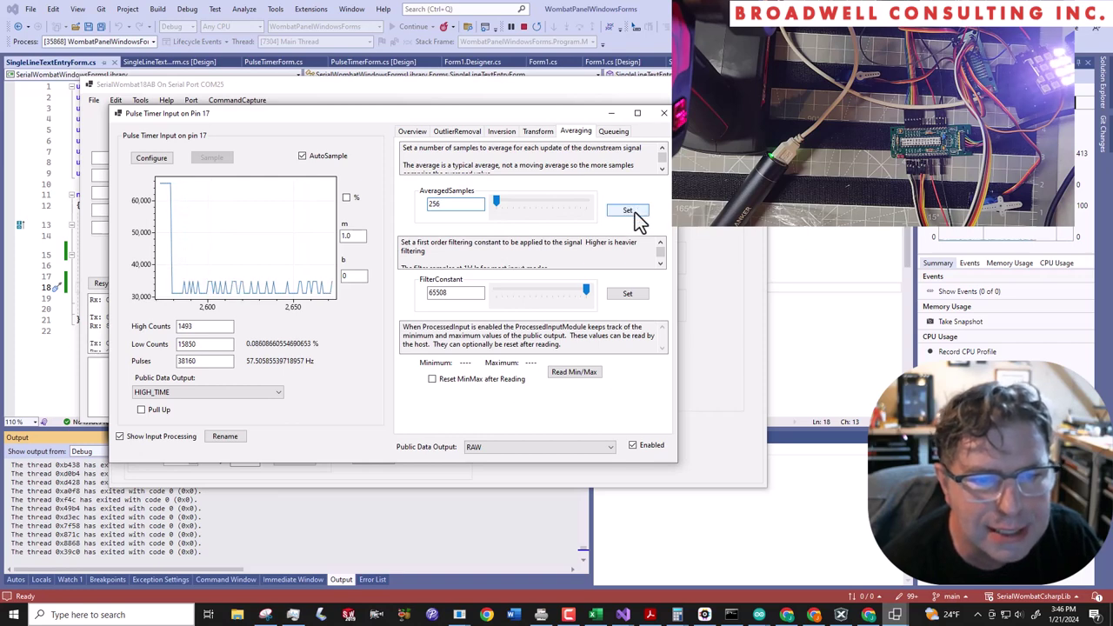
click(612, 447)
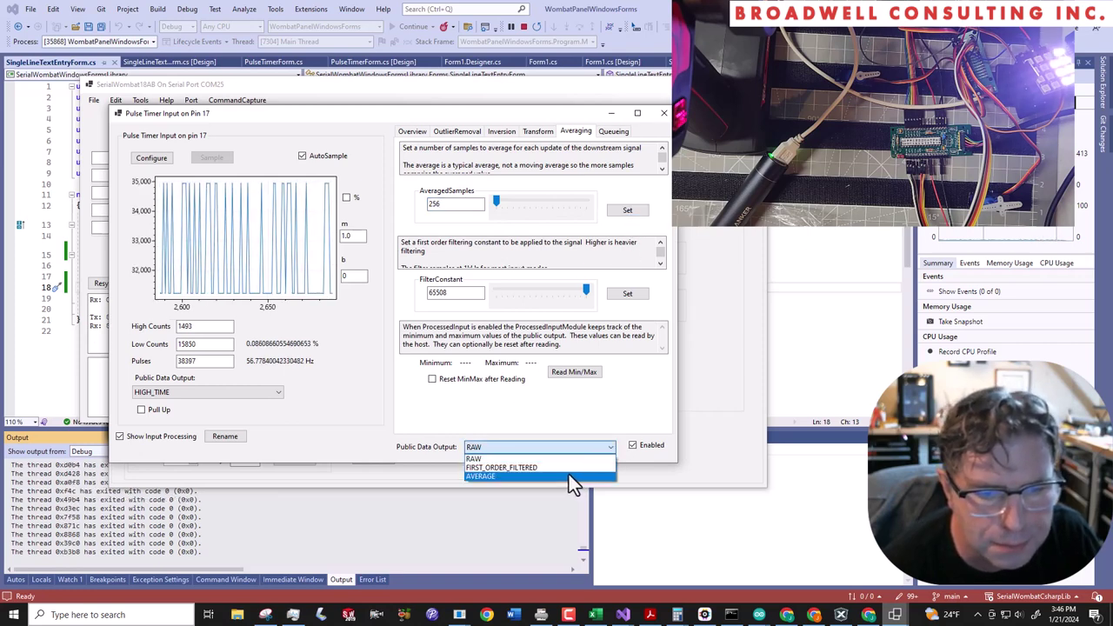
click(568, 474)
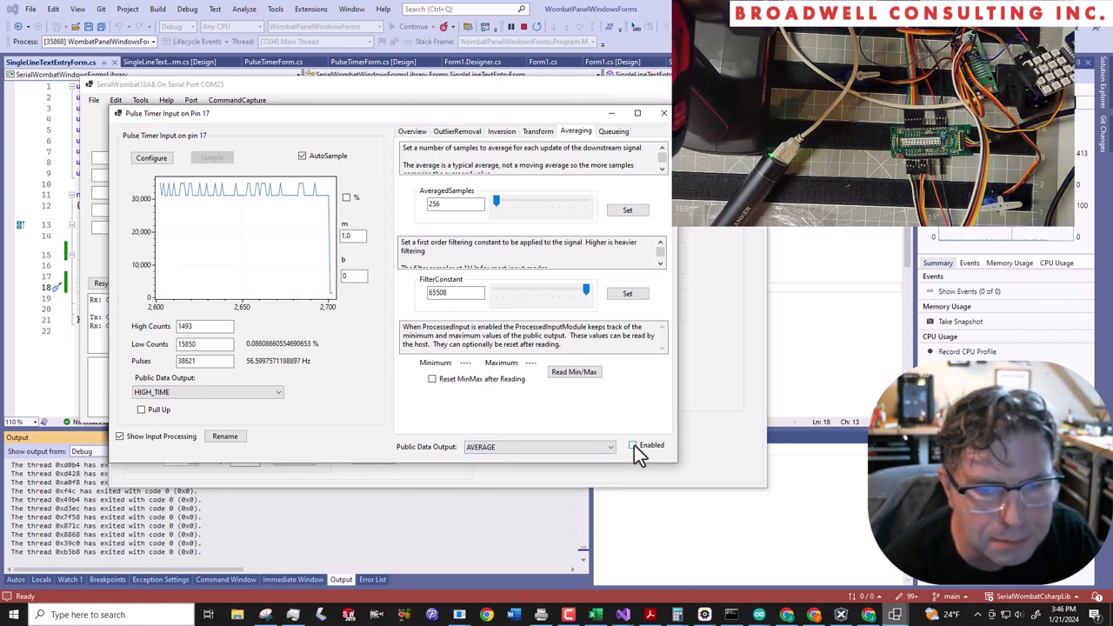
click(634, 446)
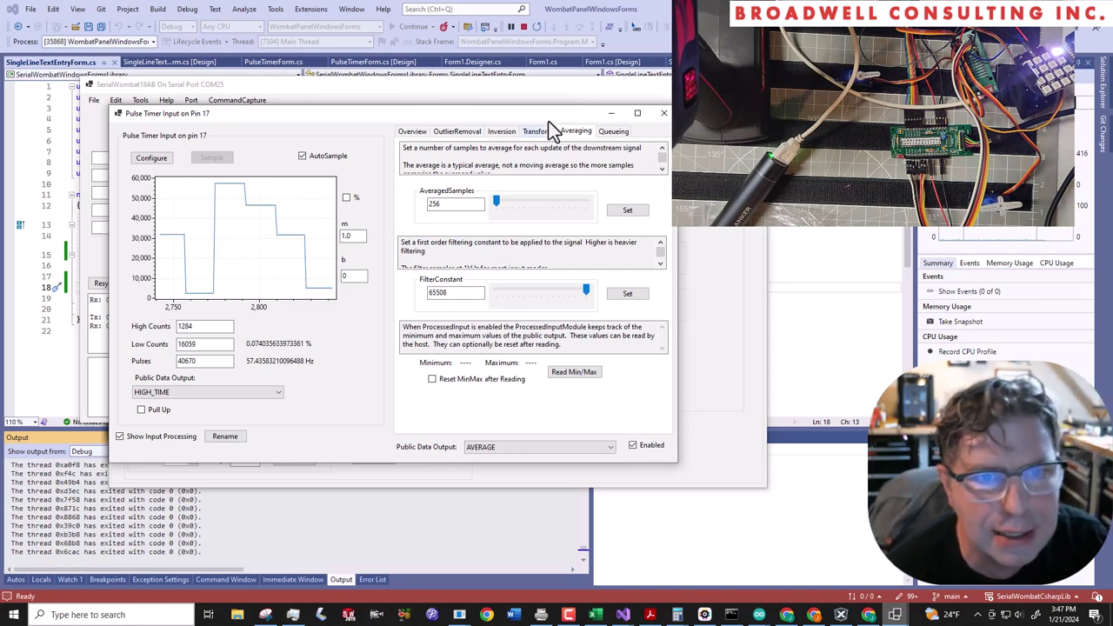
Step: After viewing the Inversion and Transform tabs, change AveragedSamples from 256 to 12 and apply it
click(493, 132)
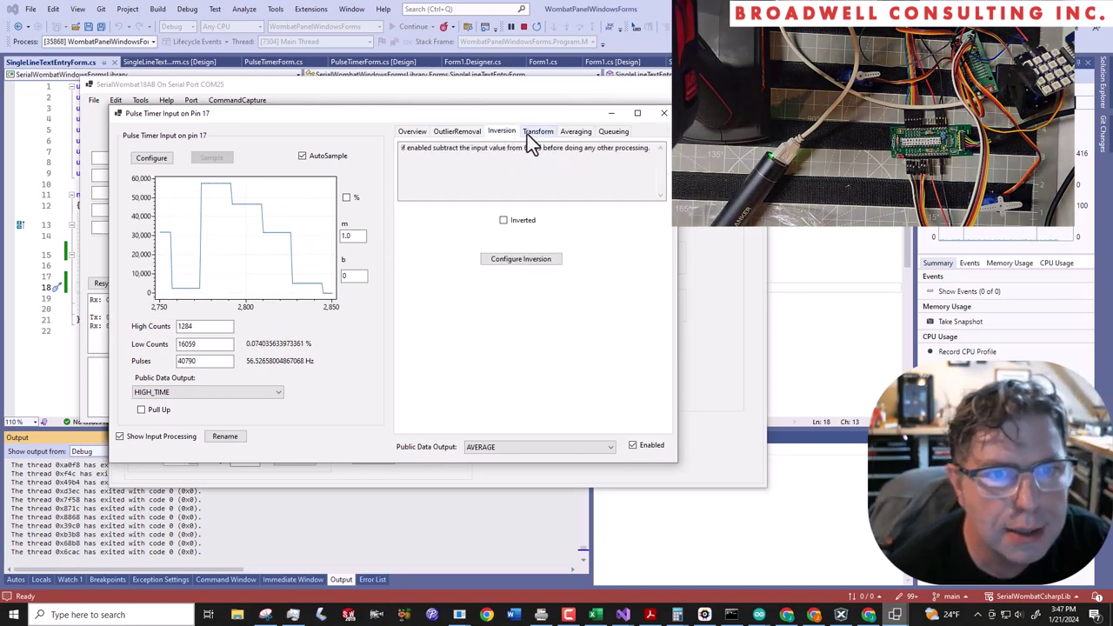
click(529, 133)
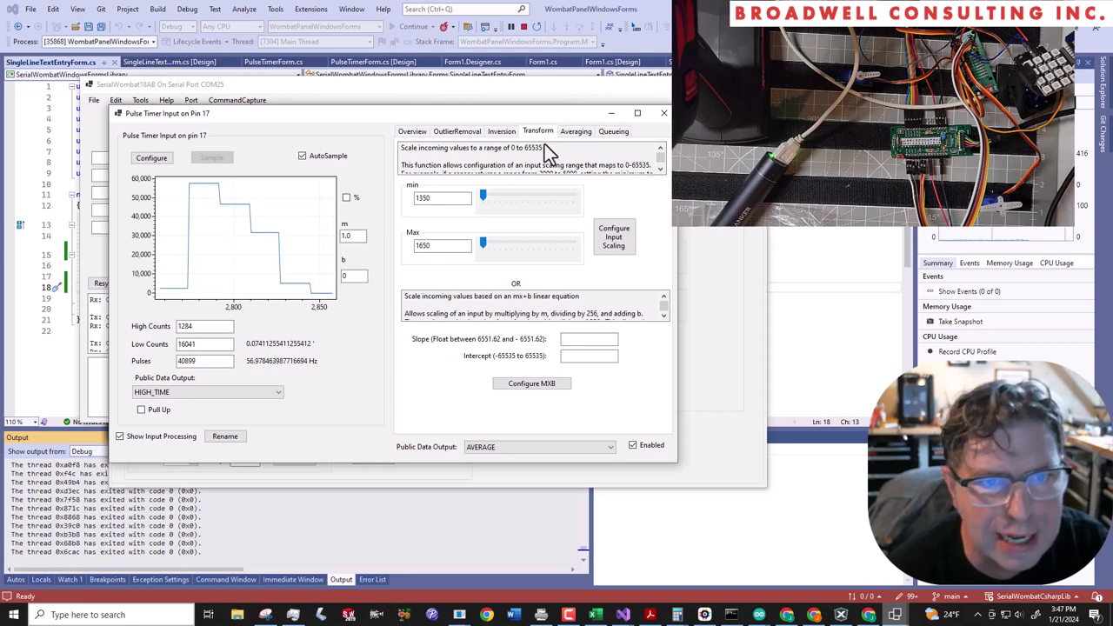
click(571, 134)
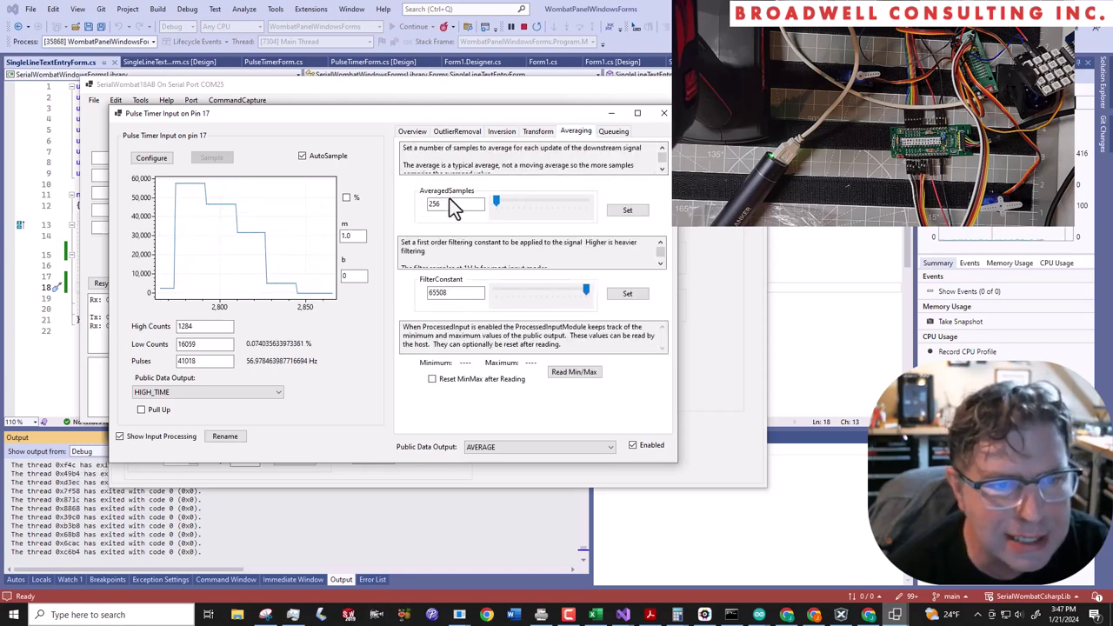
drag(452, 209, 400, 210)
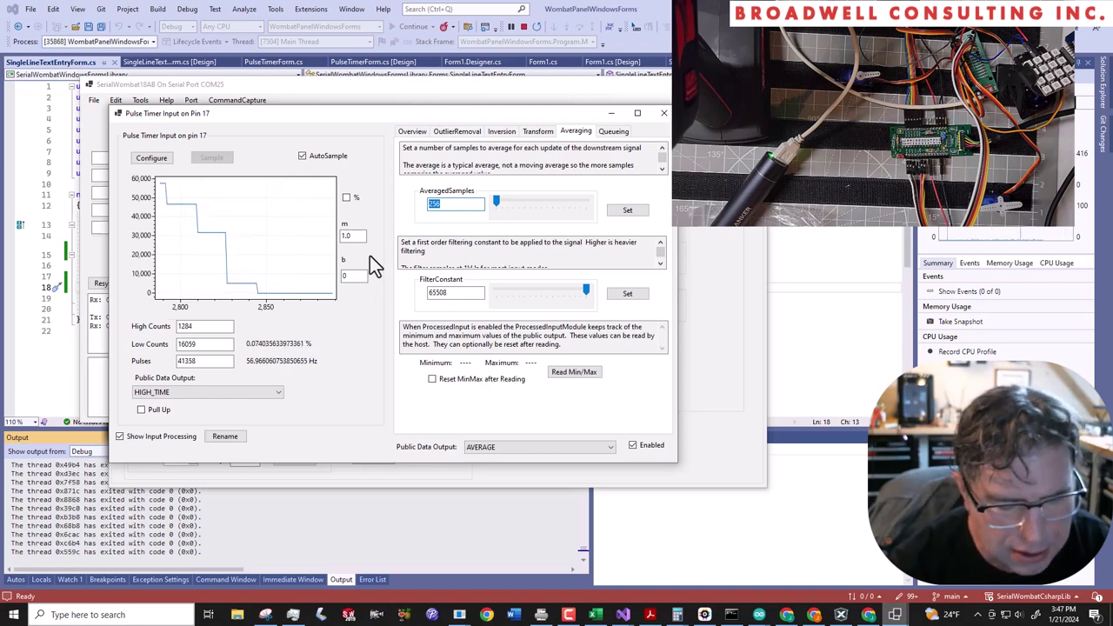
text(12)
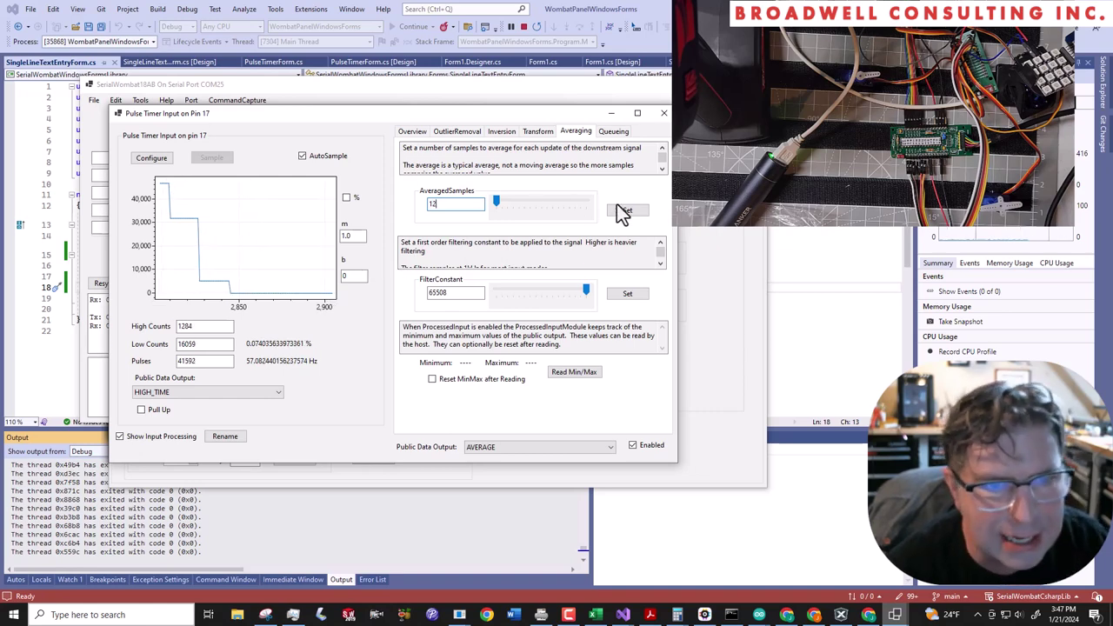
click(628, 211)
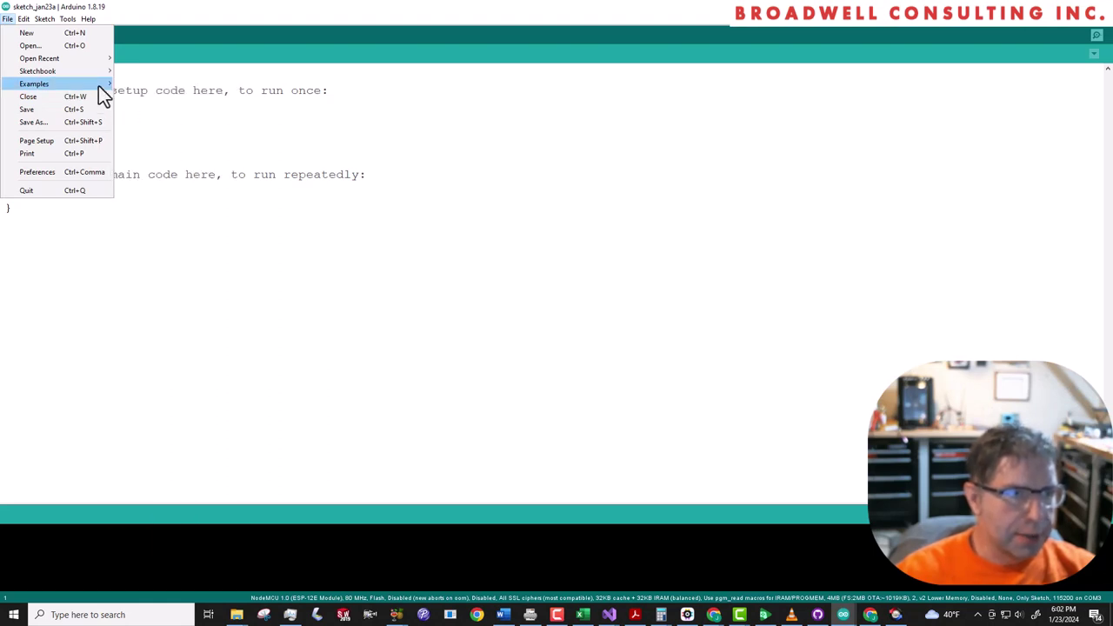
Step: Open the SW18B_PM_RC3 example from SerialWombat > SW18AB > SW18B_PulseTimer > RCHobbyServos
mouse_move(98, 85)
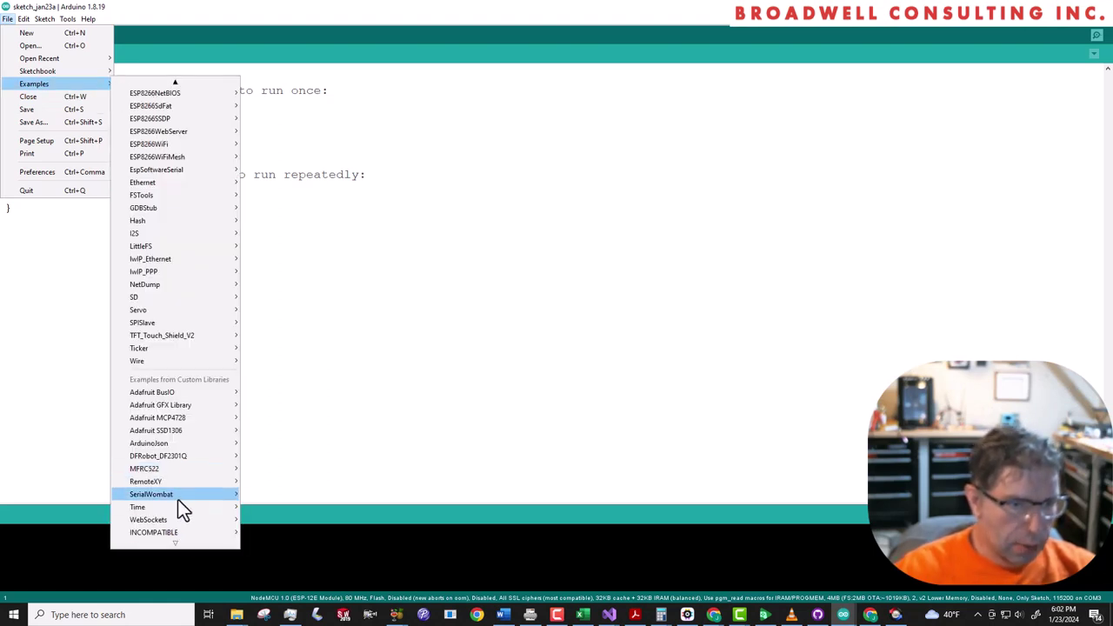
mouse_move(177, 498)
mouse_move(312, 546)
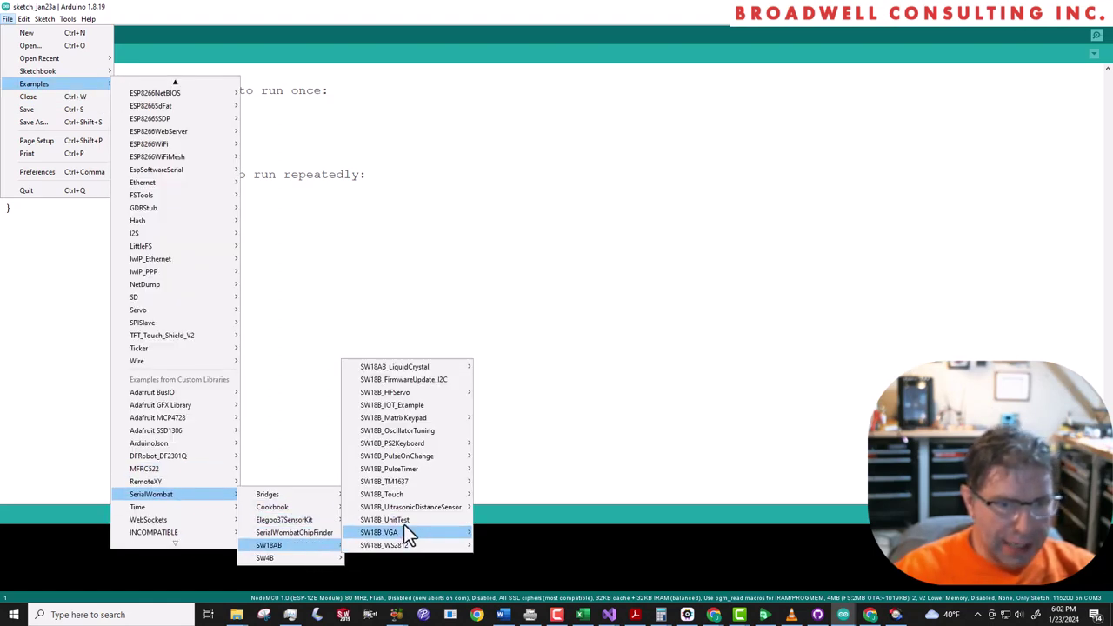
mouse_move(442, 472)
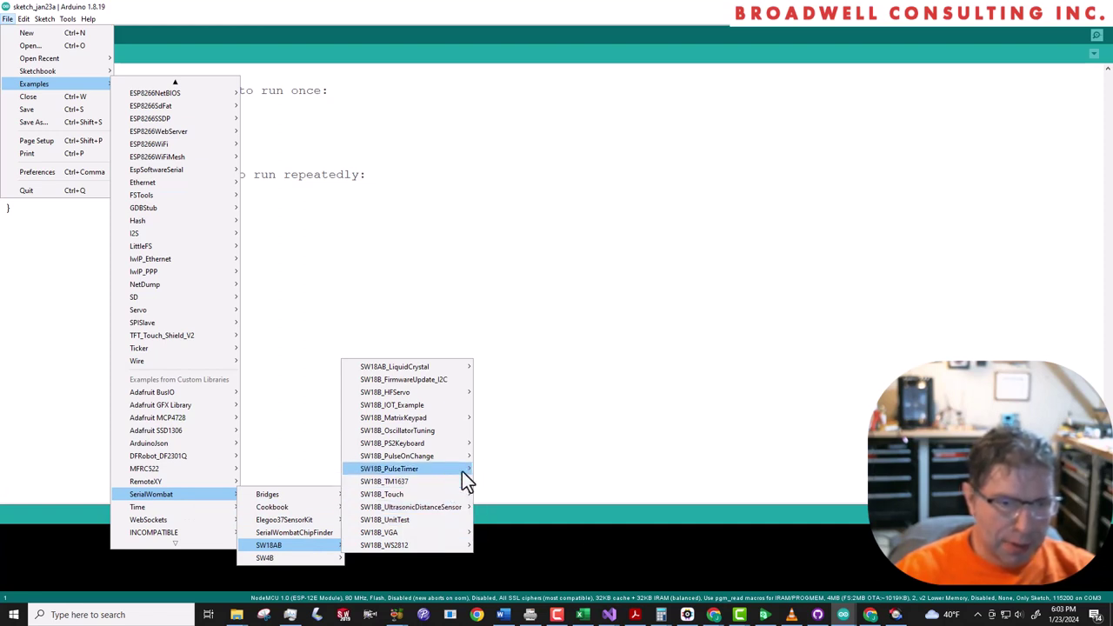
mouse_move(512, 473)
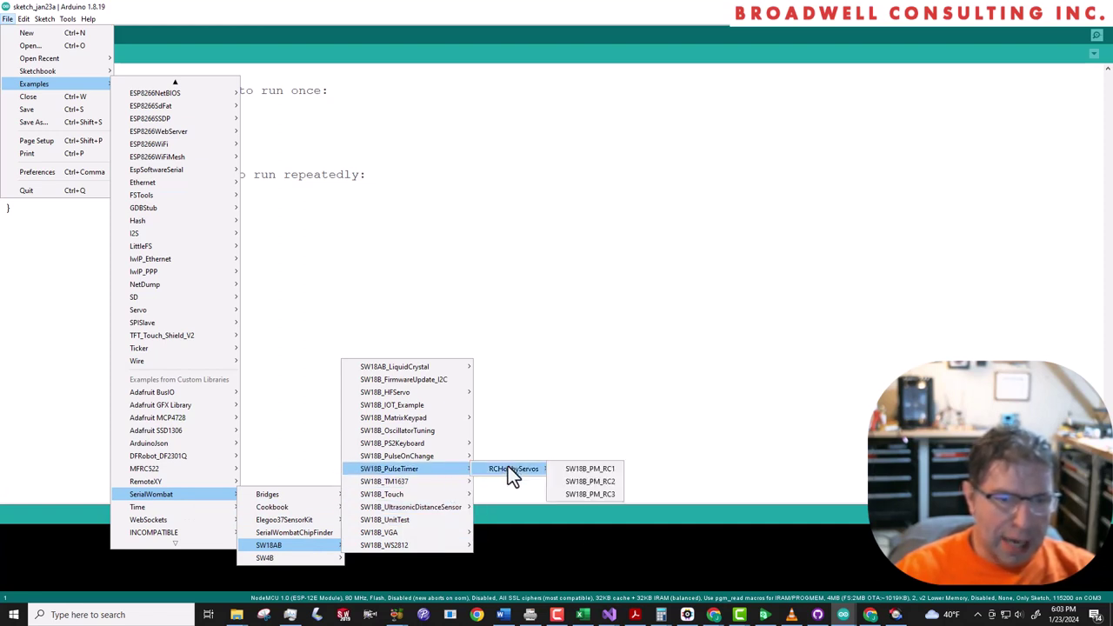
click(579, 492)
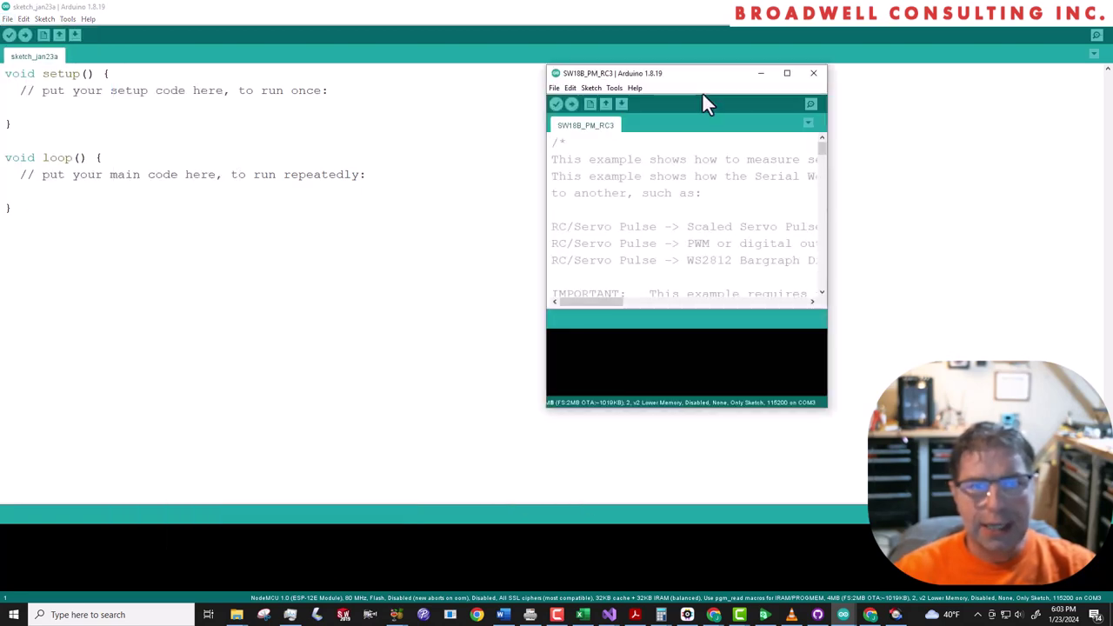
Step: Maximize the SW18B_PM_RC3 window and highlight the oscTun oscillator tuner declaration
double_click(709, 78)
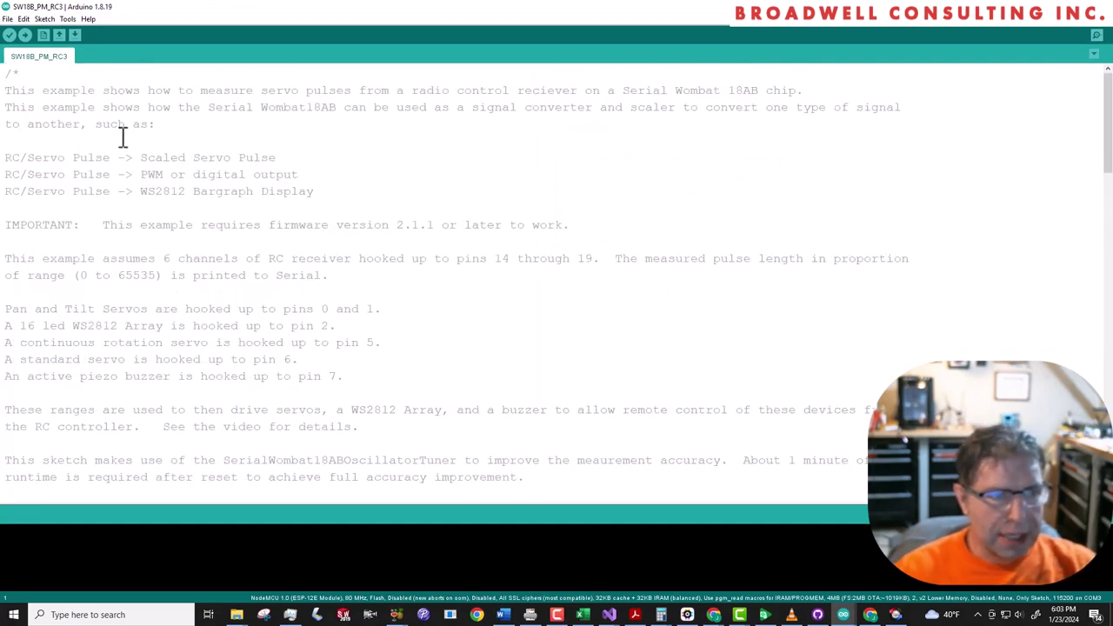
scroll(123, 139, down, 1)
scroll(122, 139, down, 6)
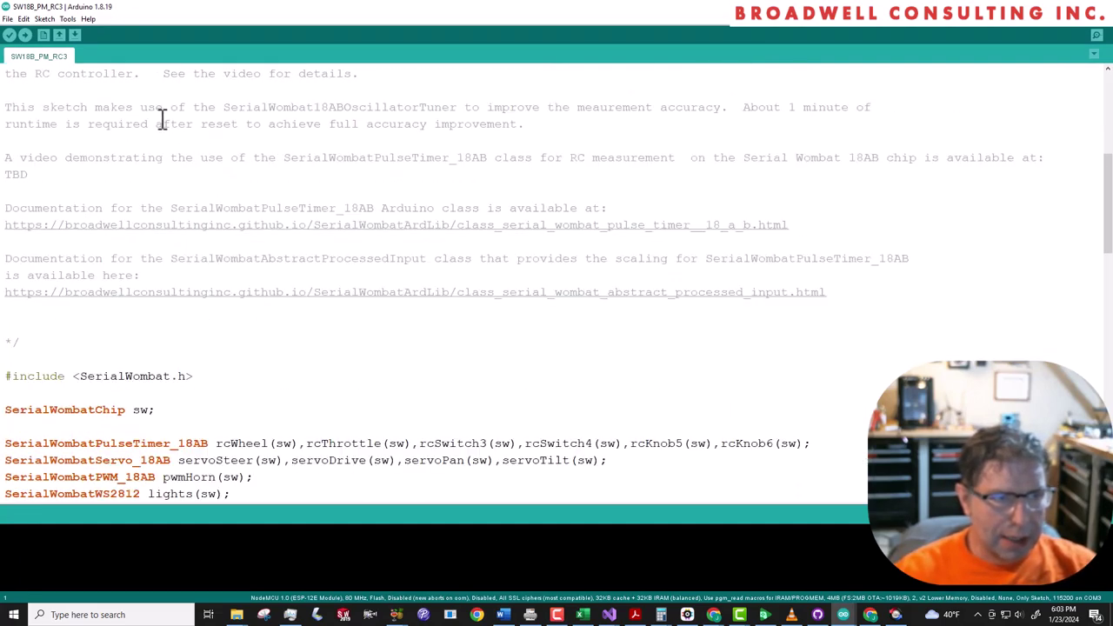
scroll(162, 118, up, 6)
scroll(166, 168, down, 10)
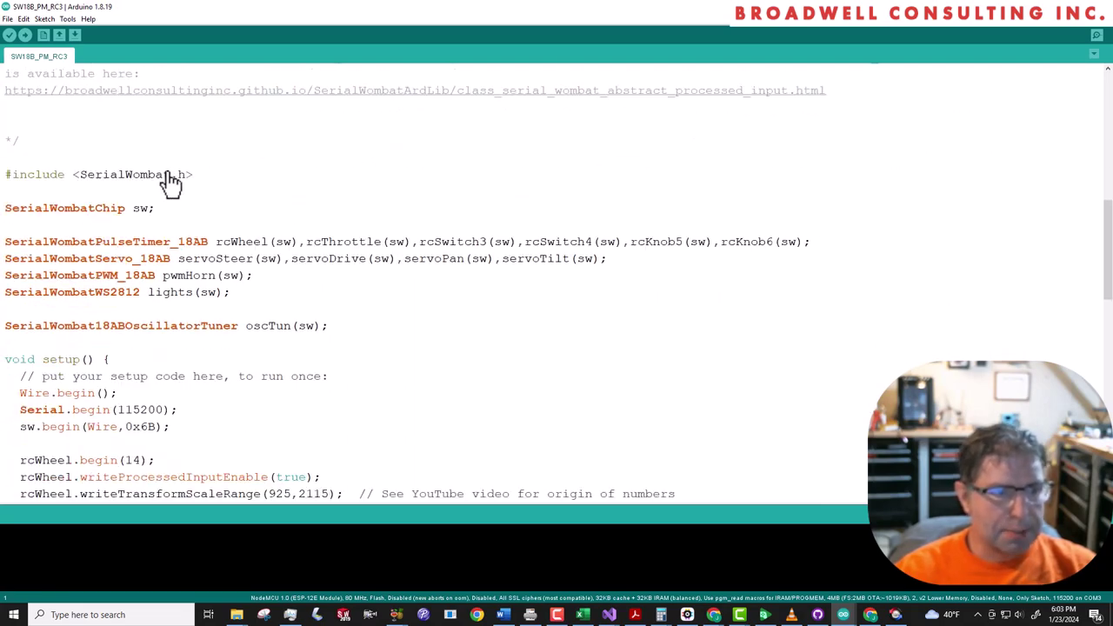
scroll(170, 183, down, 1)
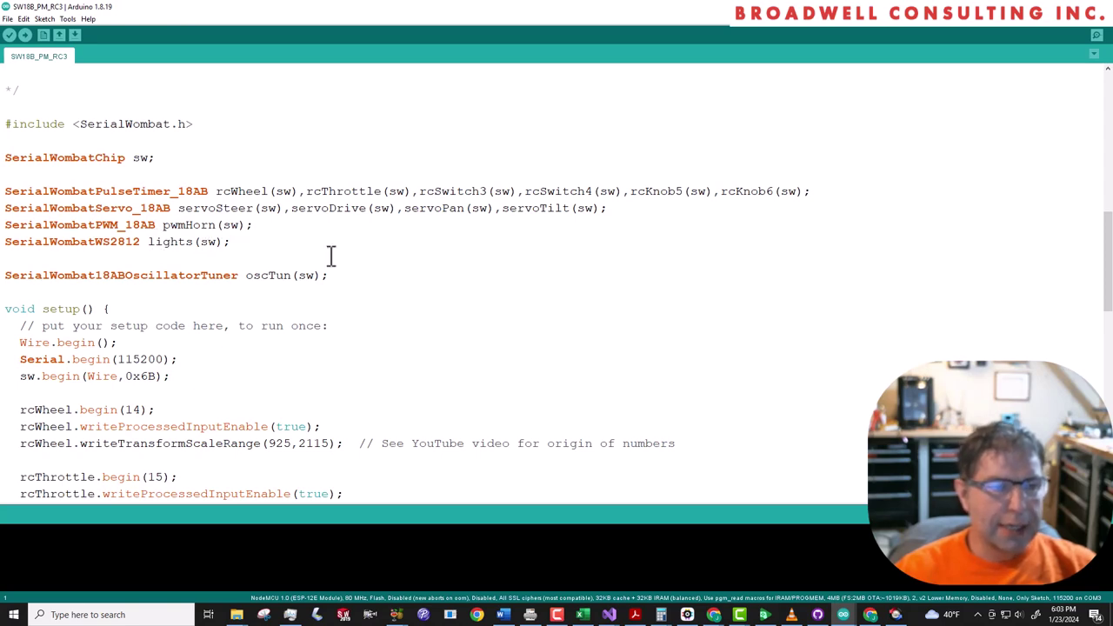
scroll(355, 229, down, 2)
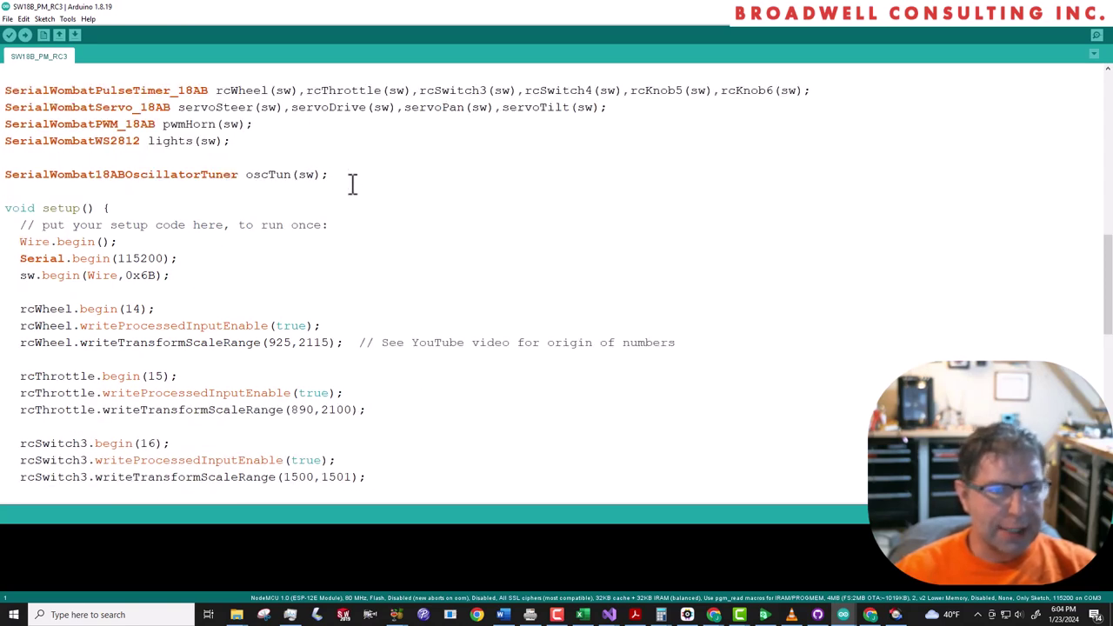
drag(347, 176, 4, 174)
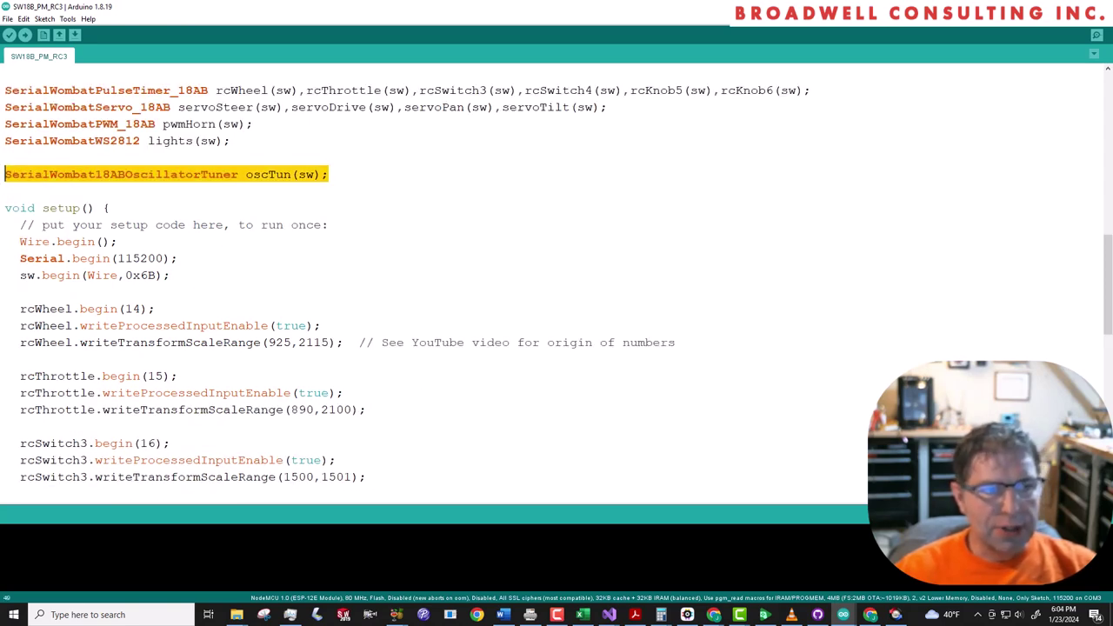
click(224, 174)
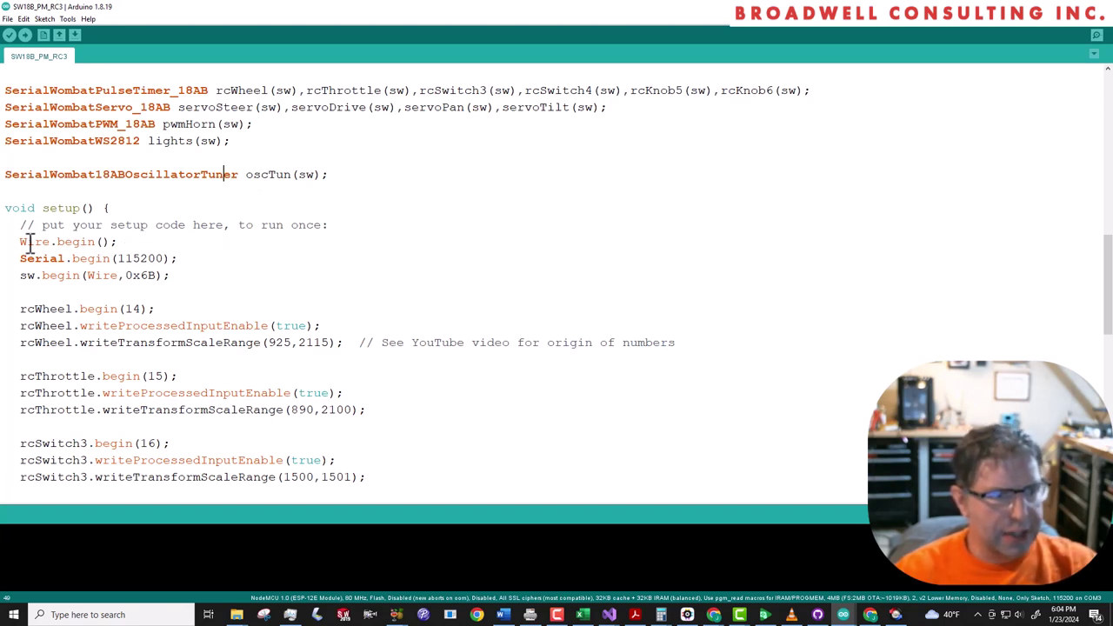
Step: Point out the 115200 serial speed, sw.begin at address 0x6B and rcWheel.begin(14)
scroll(31, 240, down, 1)
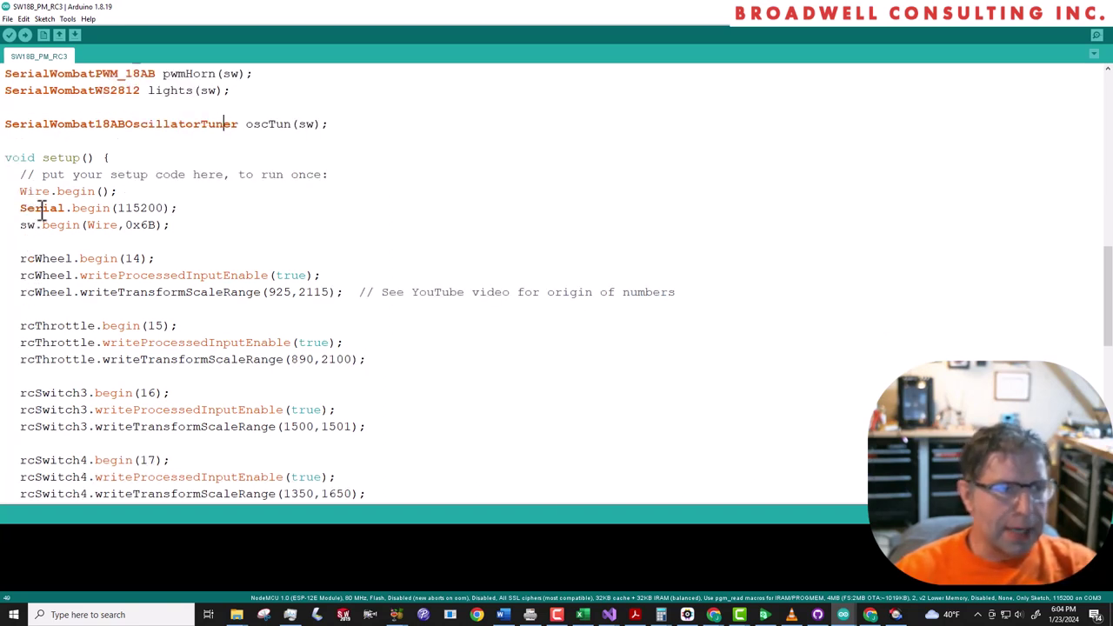
click(160, 204)
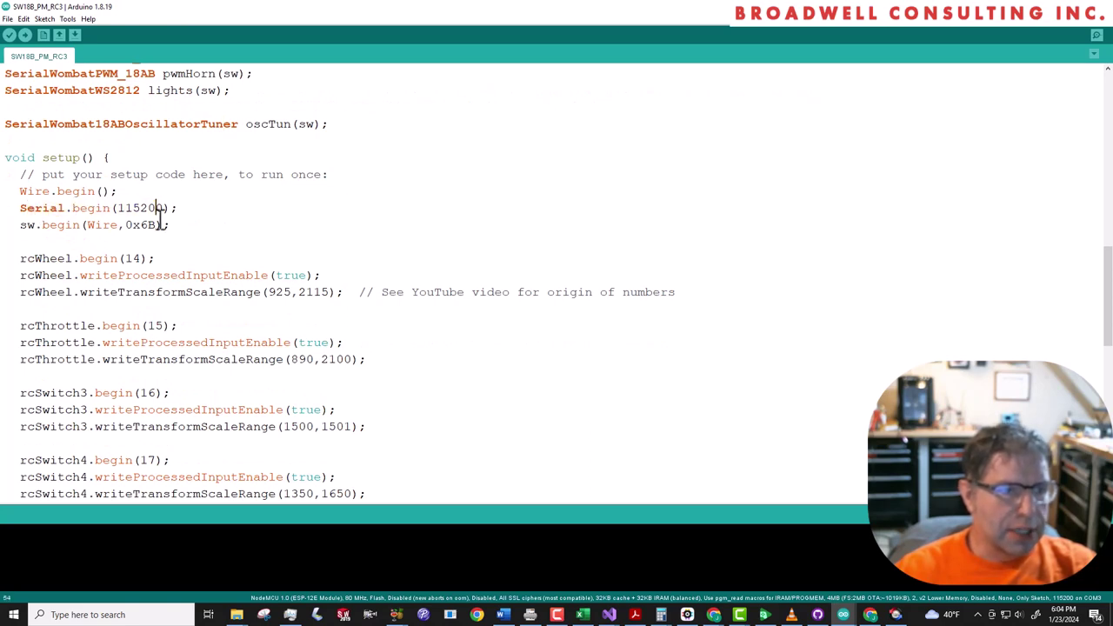
drag(173, 227, 24, 230)
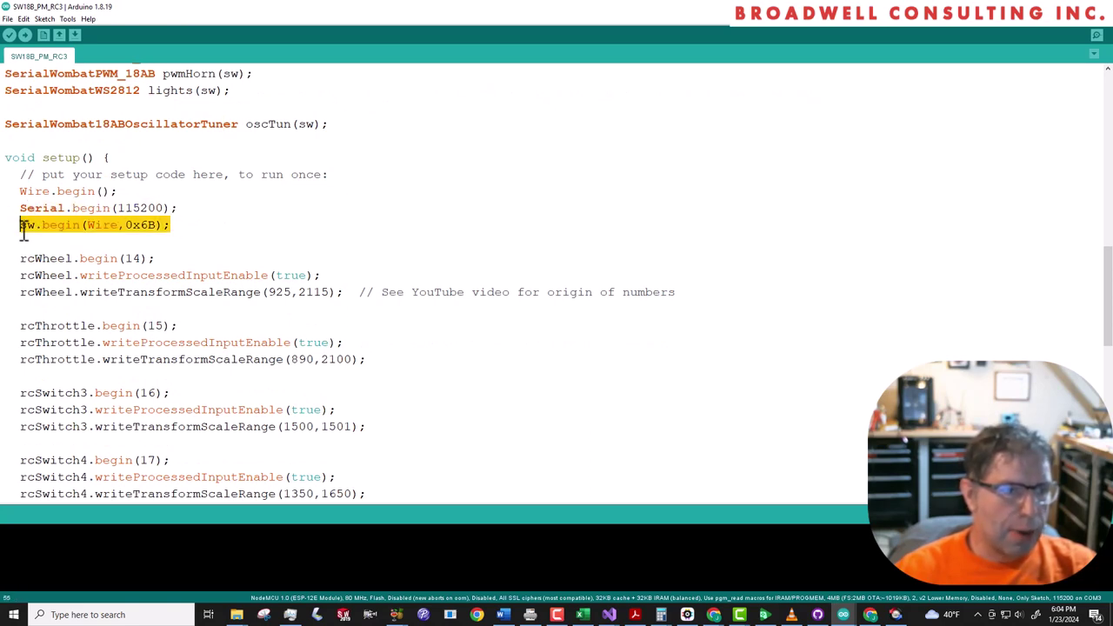
click(141, 224)
scroll(143, 254, down, 2)
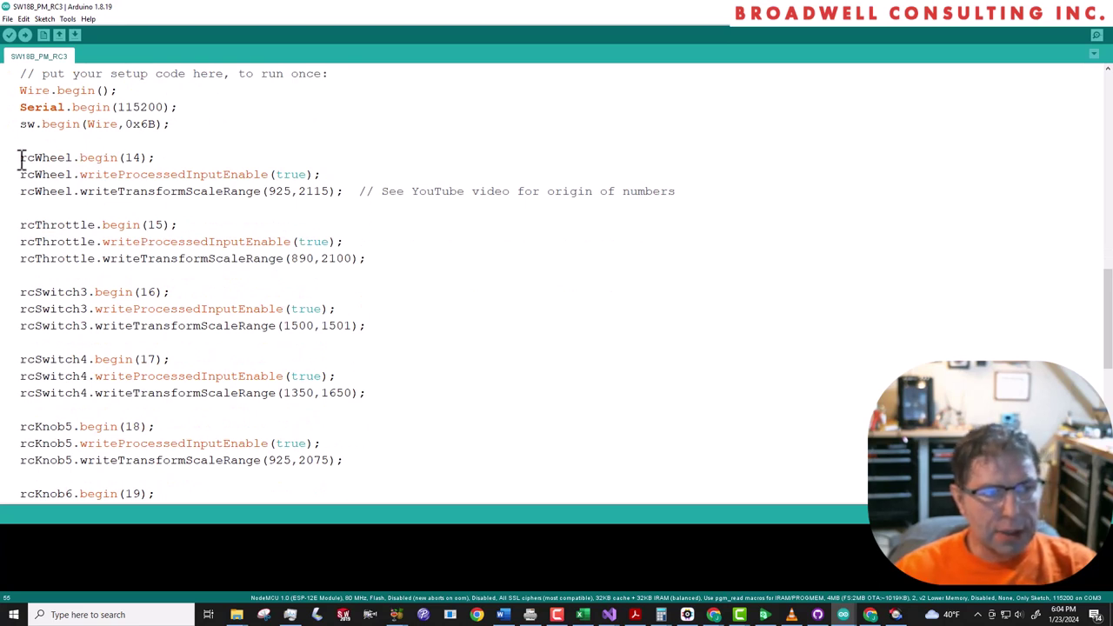
drag(20, 157, 160, 157)
click(160, 157)
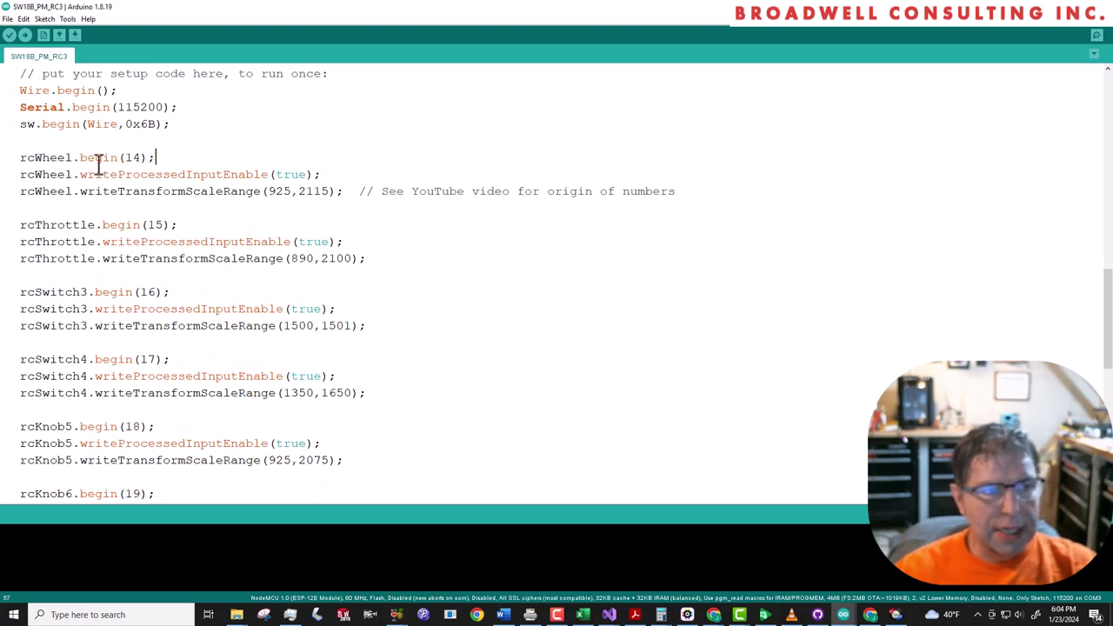
Step: Highlight the SerialWombatPulseTimer_18AB class, pin 14, writeProcessedInputEnable and writeTransformScaleRange(925,2115)
scroll(87, 169, up, 6)
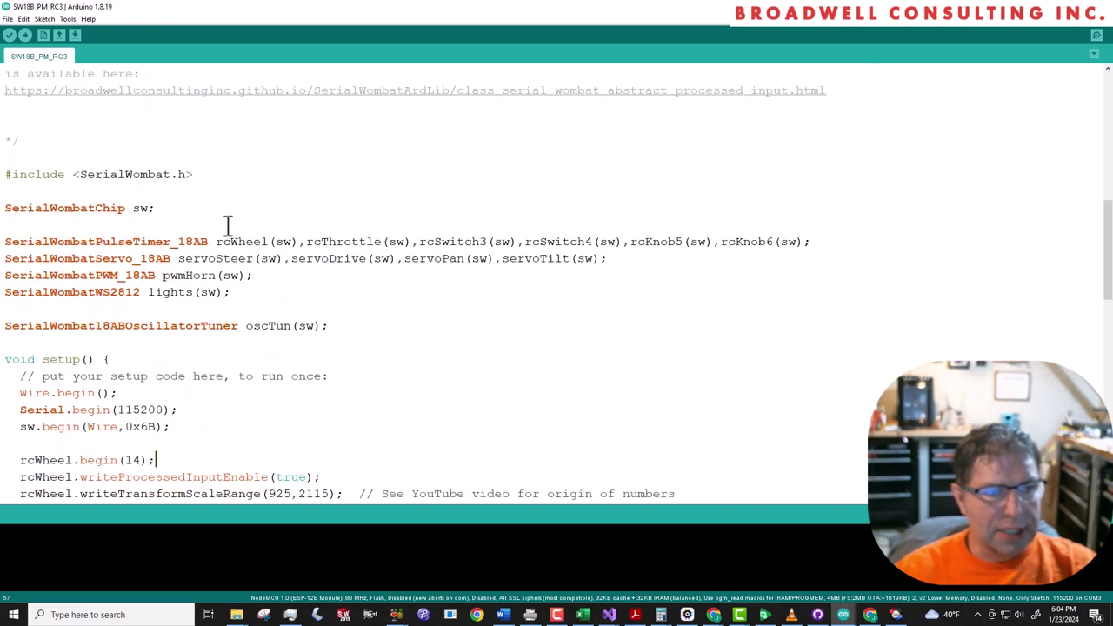
double_click(122, 240)
click(123, 235)
scroll(122, 235, down, 4)
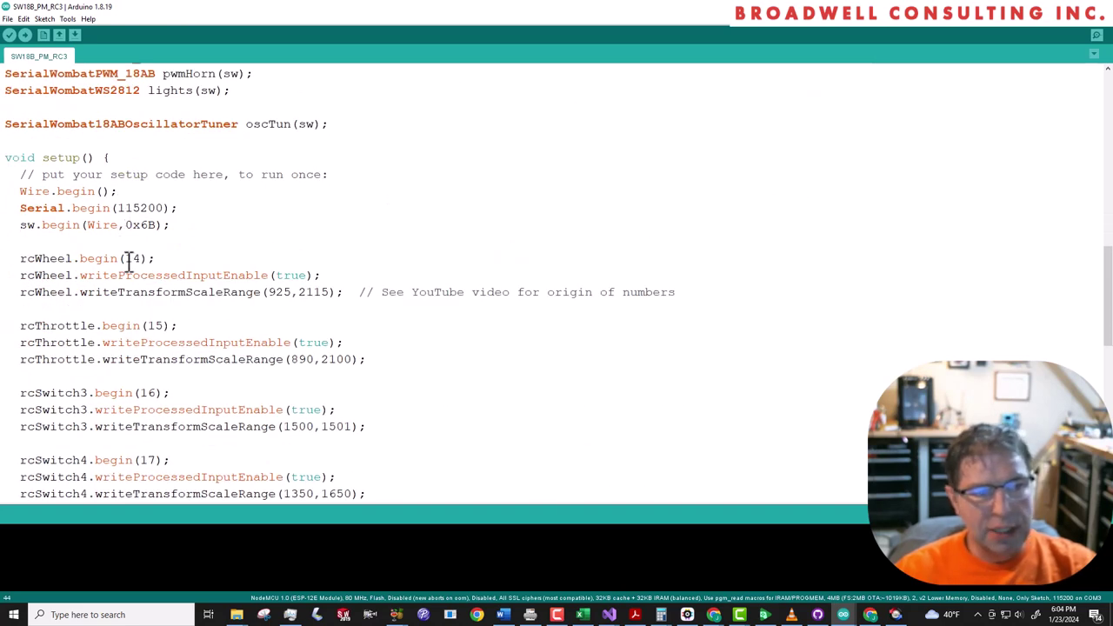
double_click(132, 259)
click(142, 256)
scroll(148, 254, down, 2)
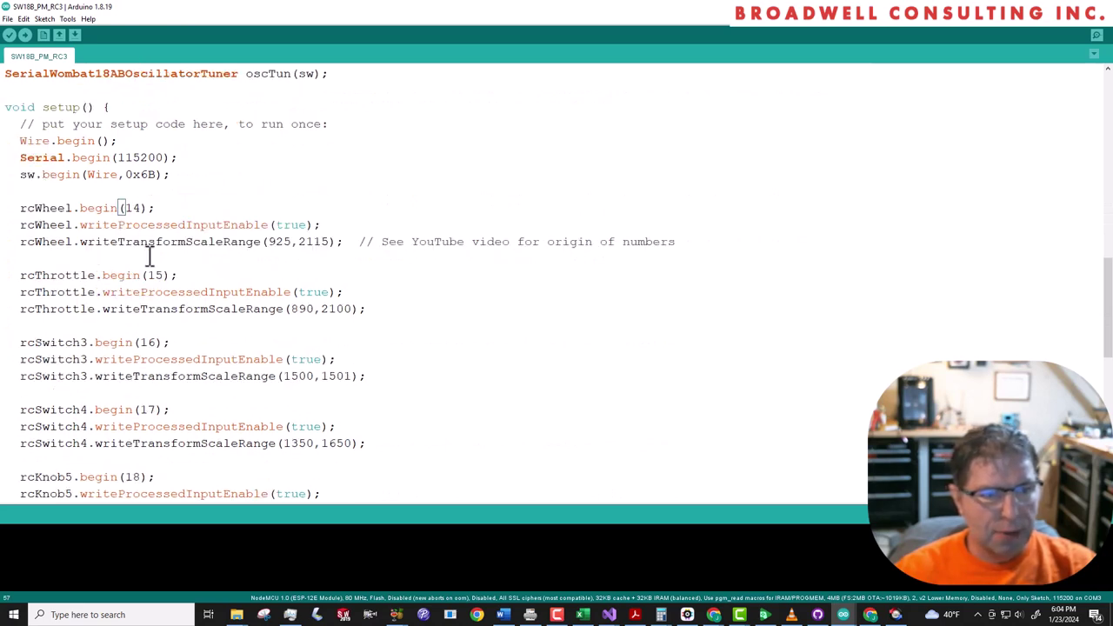
double_click(125, 174)
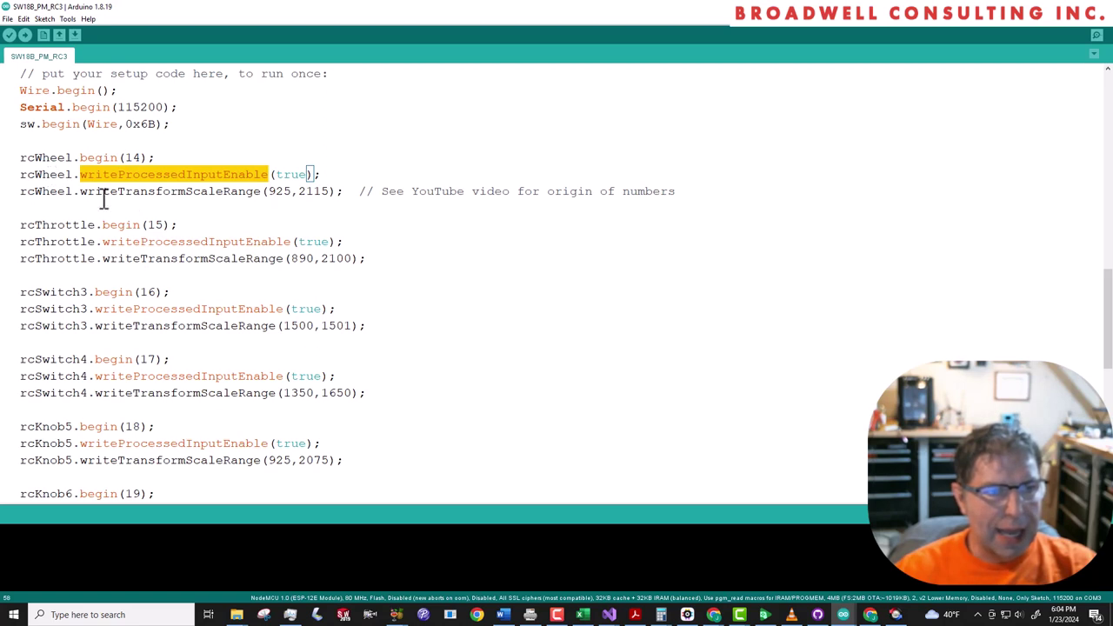
drag(80, 192, 341, 196)
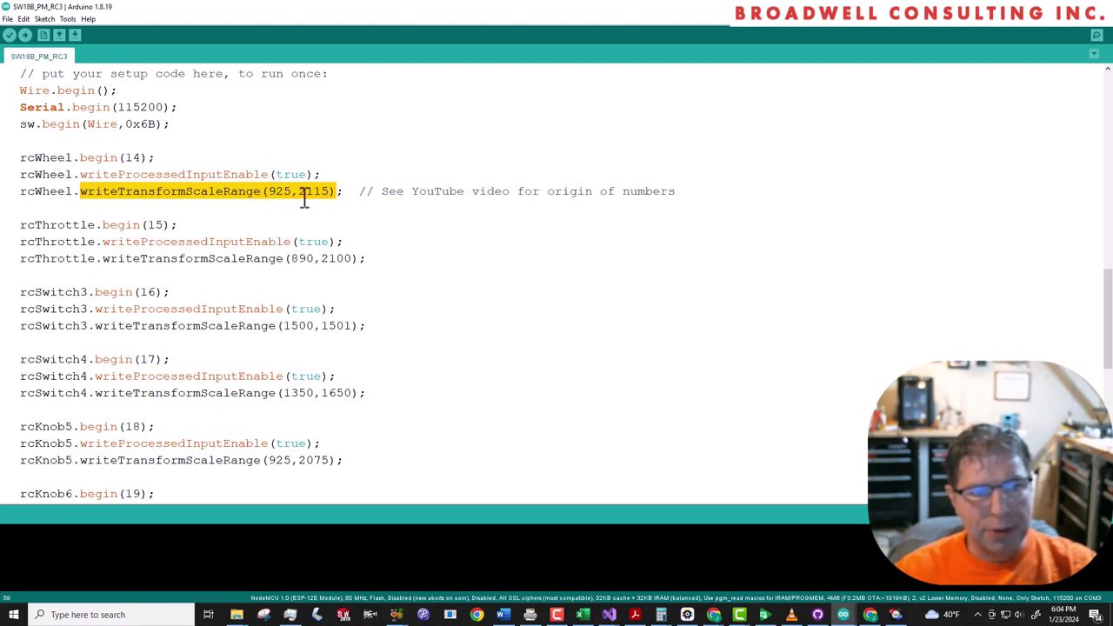
click(300, 192)
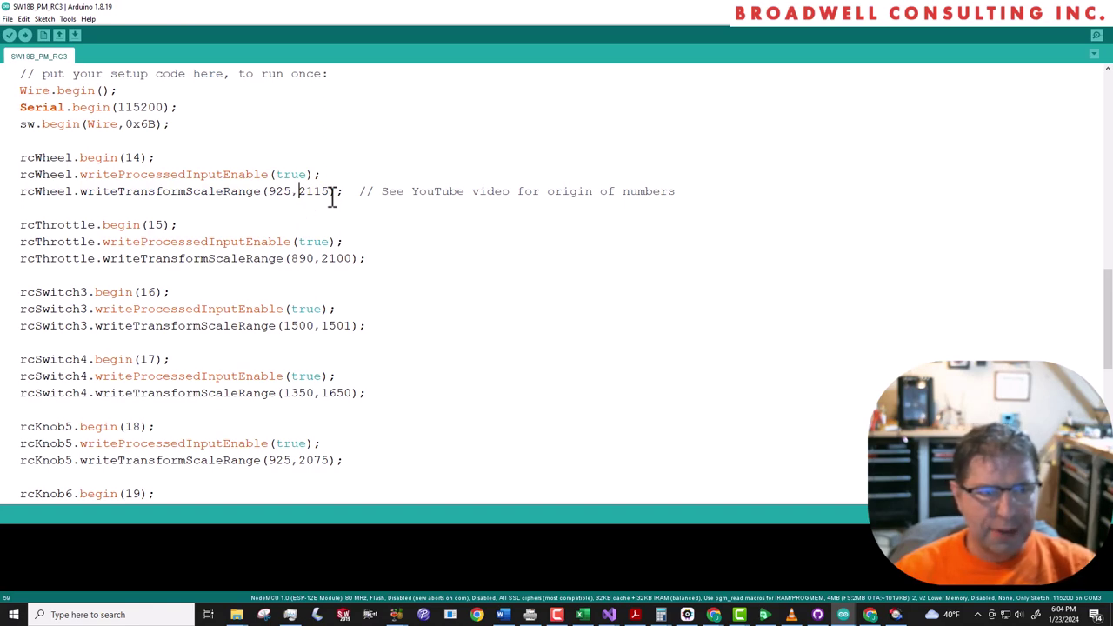
Step: Scroll through and mark the rcSwitch4, rcKnob5 and rcKnob6 setup lines
scroll(330, 195, down, 1)
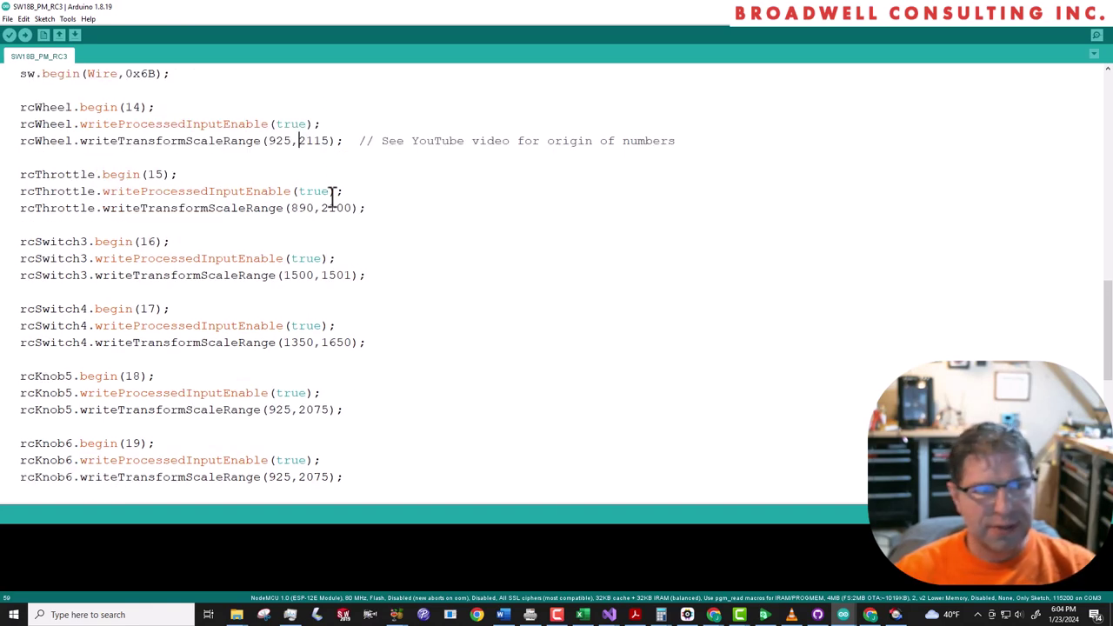
scroll(301, 203, down, 1)
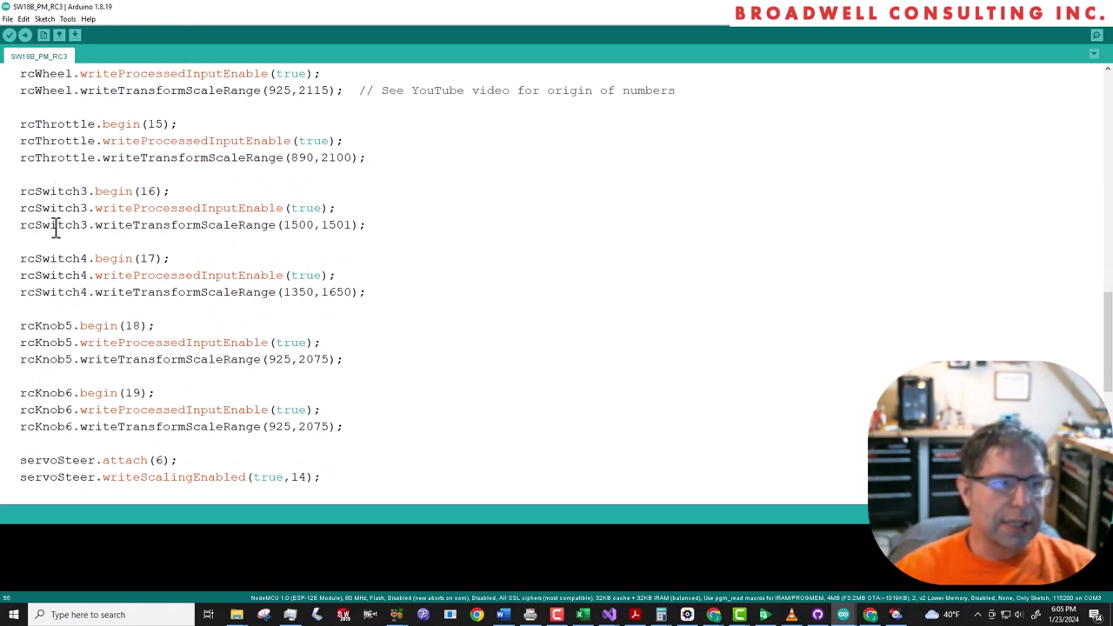
click(51, 258)
scroll(56, 250, down, 2)
click(45, 225)
scroll(54, 237, down, 1)
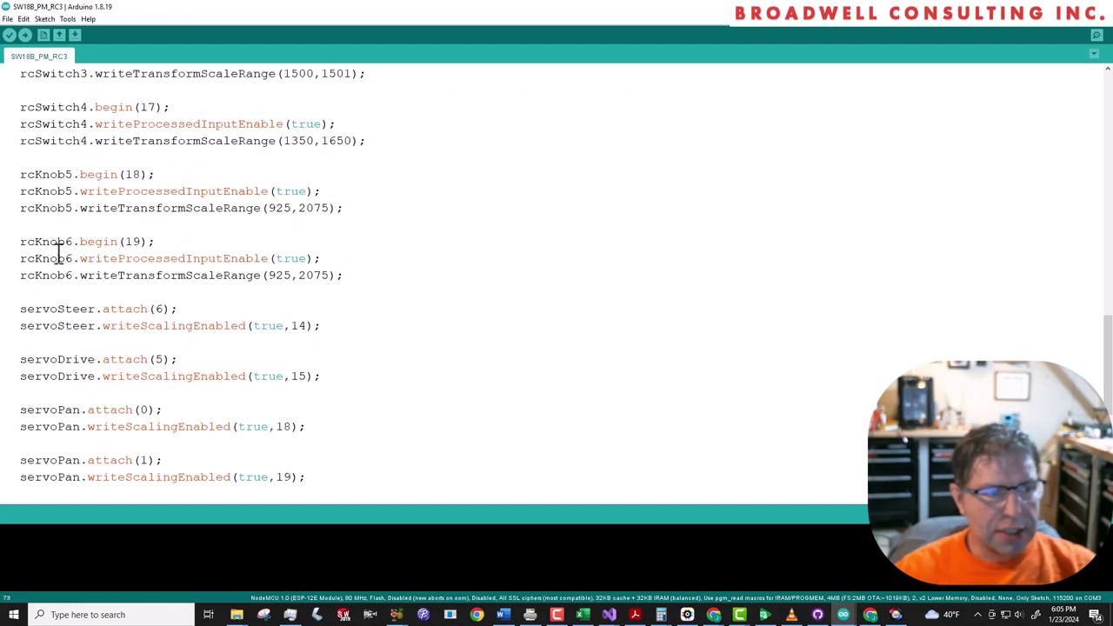
click(51, 241)
scroll(54, 241, down, 3)
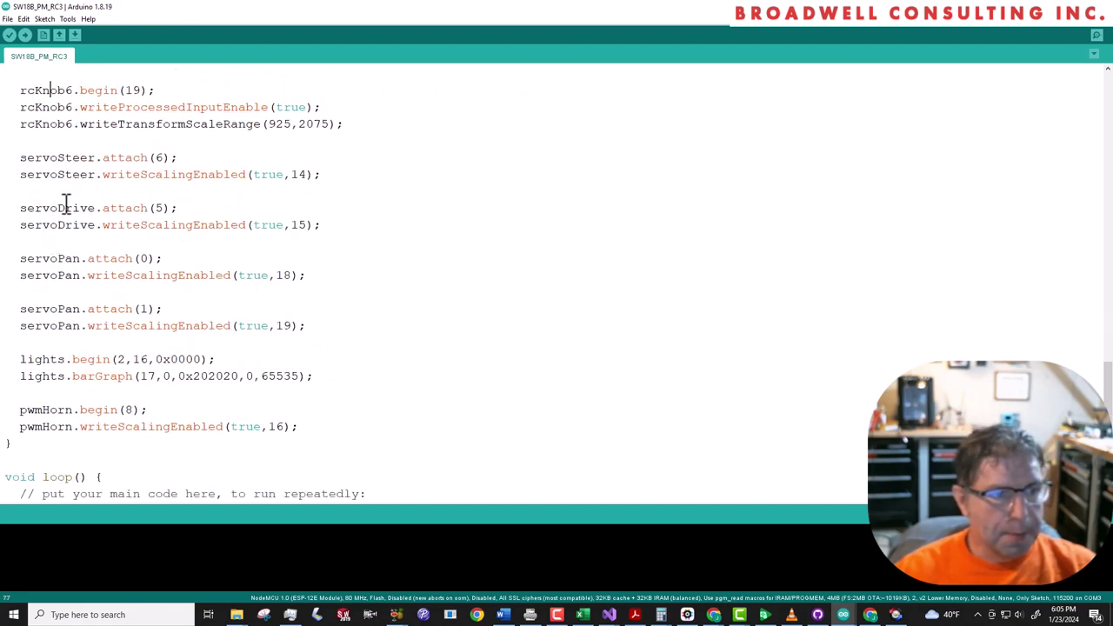
click(21, 215)
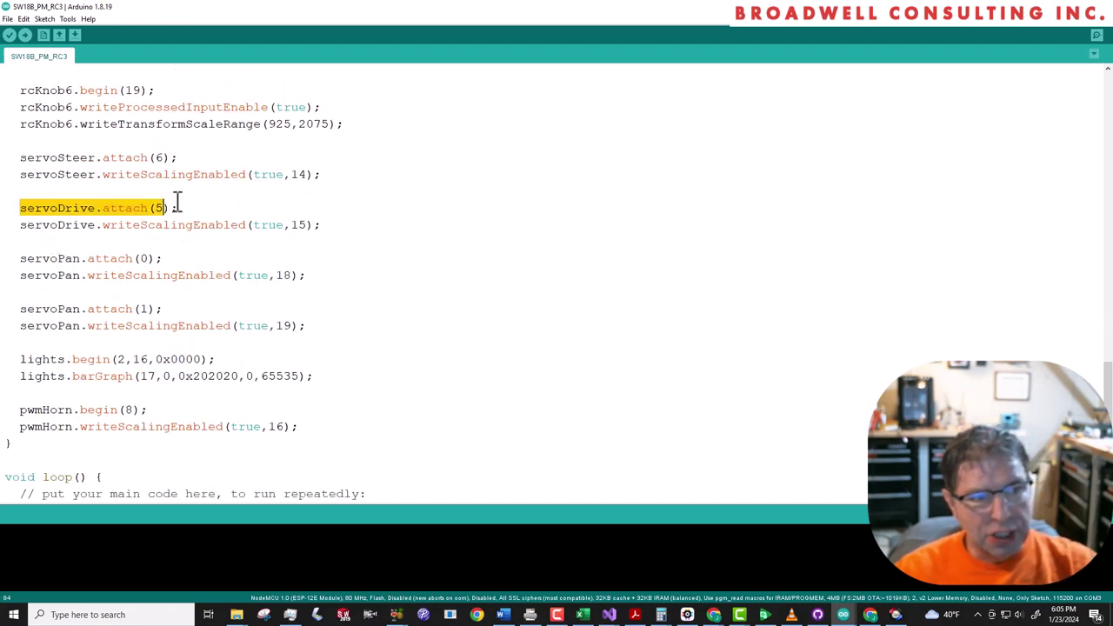
click(198, 209)
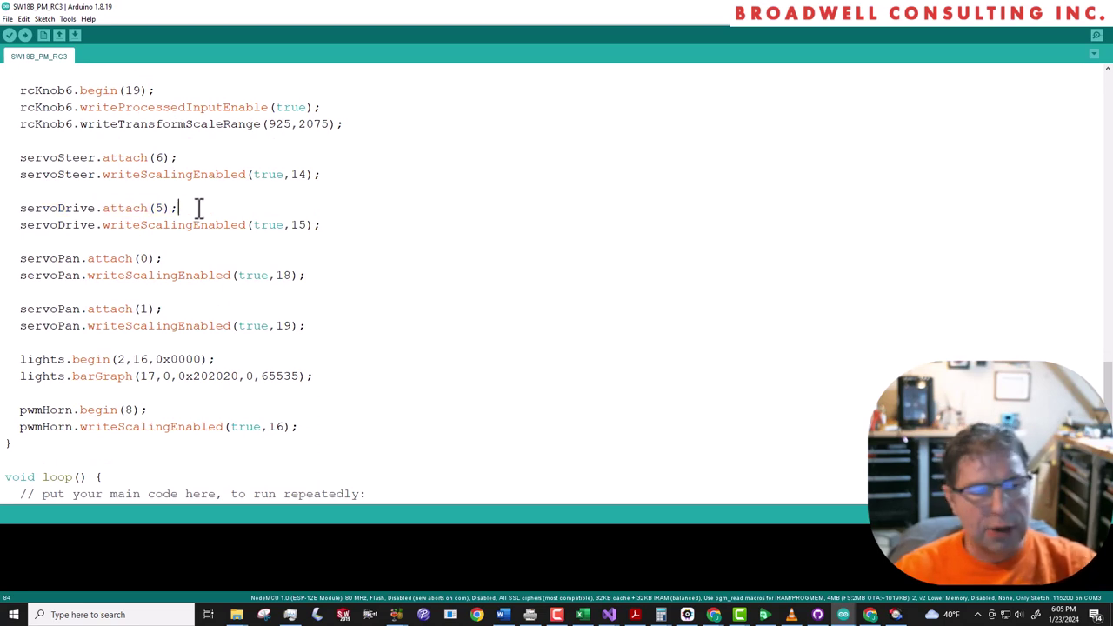
double_click(151, 176)
double_click(267, 175)
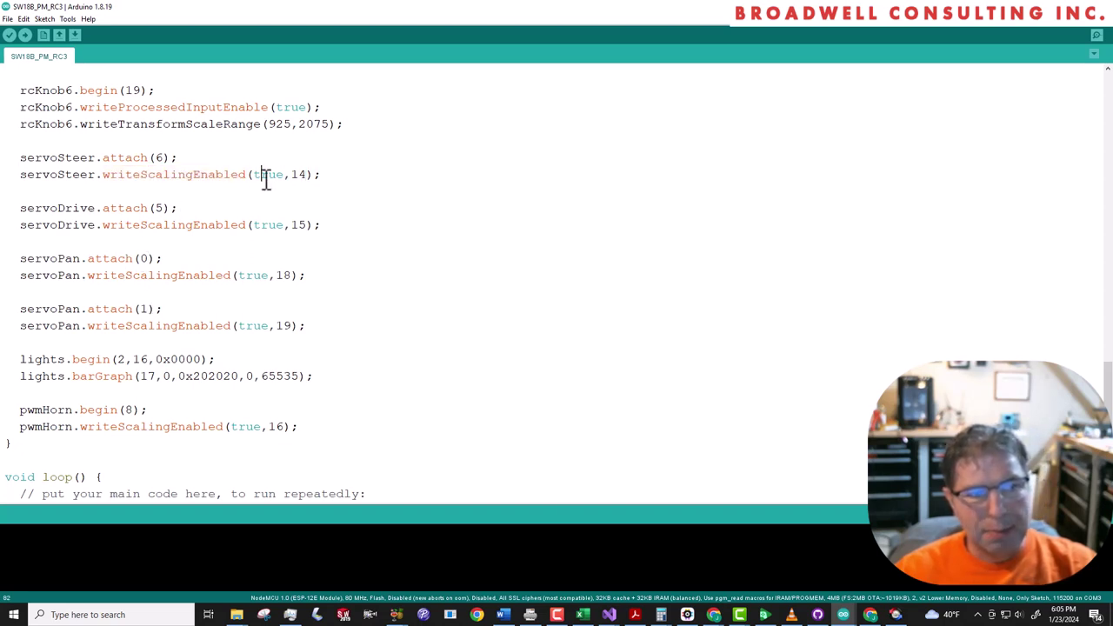
click(294, 174)
double_click(299, 175)
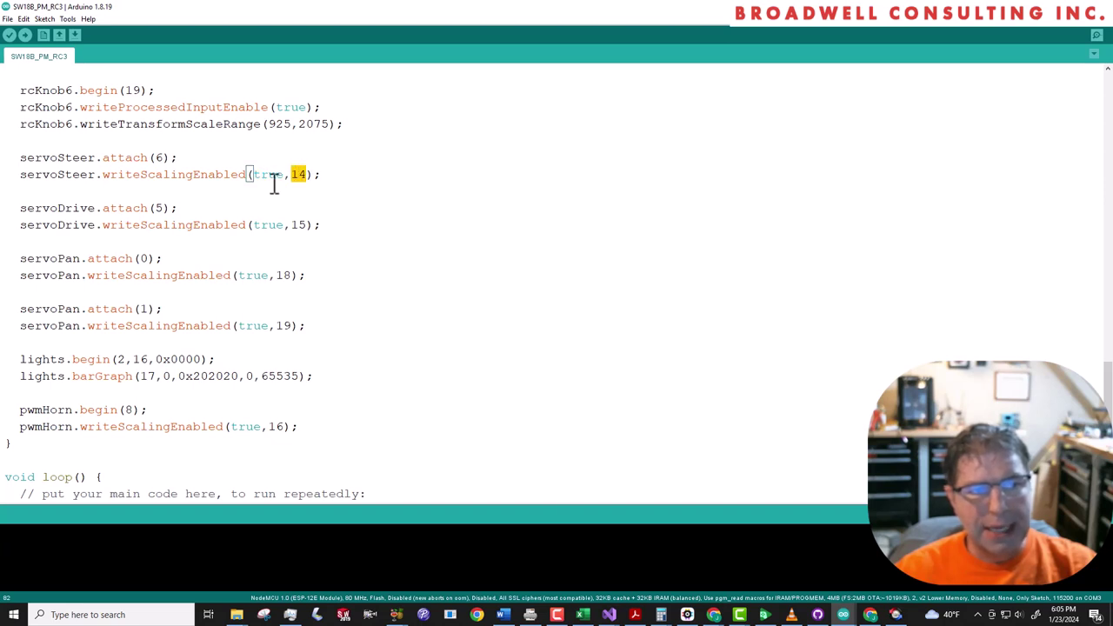
click(214, 176)
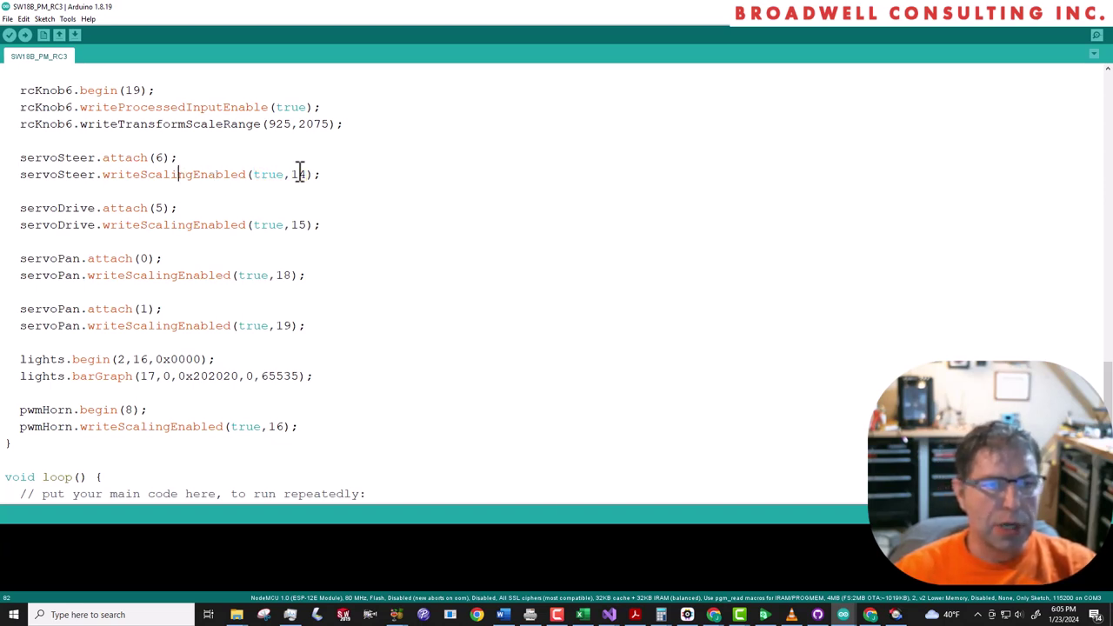
double_click(298, 175)
click(311, 175)
click(168, 162)
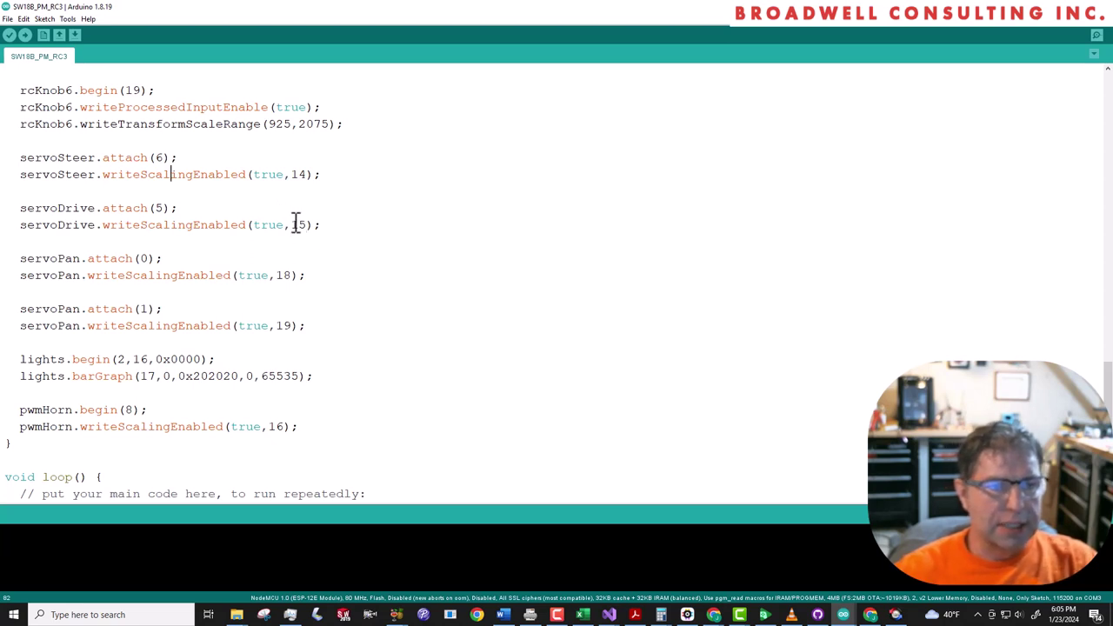
drag(293, 224, 306, 228)
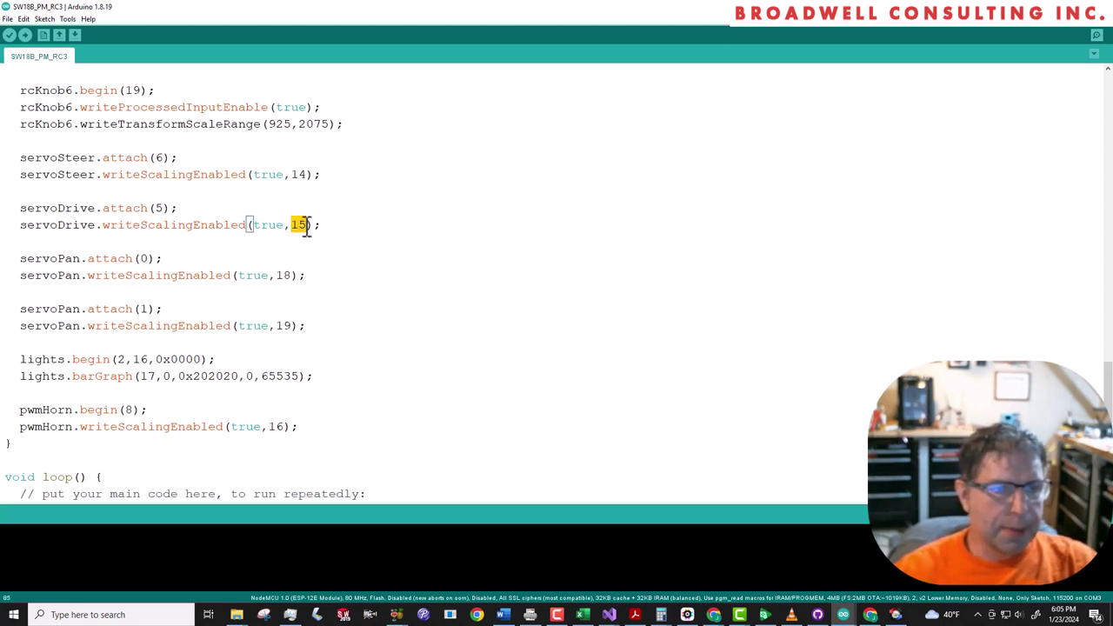
click(298, 224)
click(161, 208)
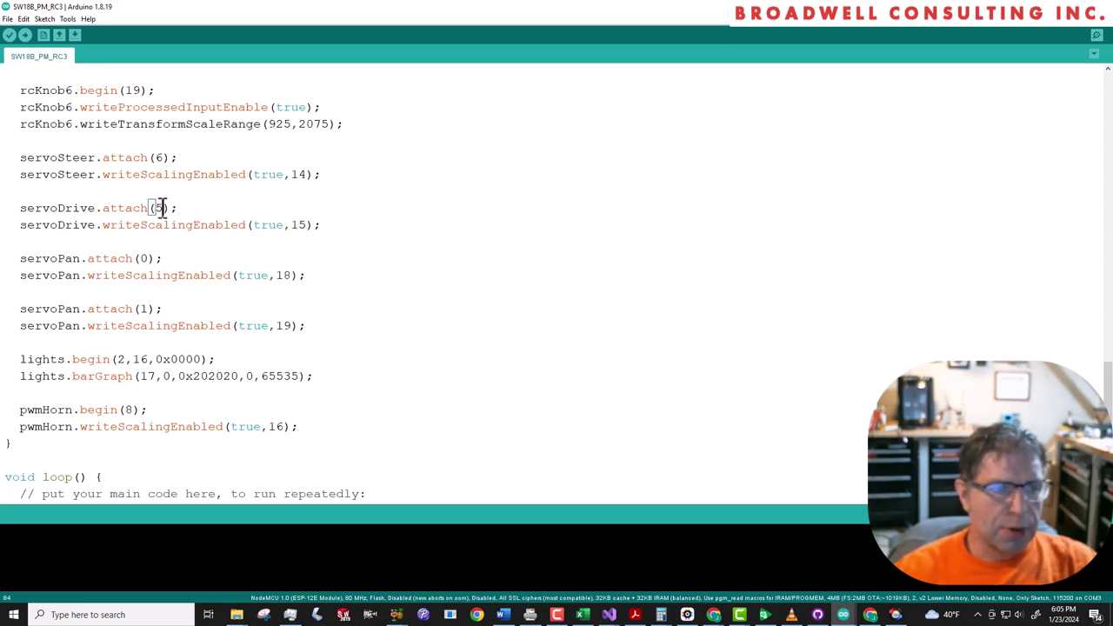
scroll(161, 208, down, 1)
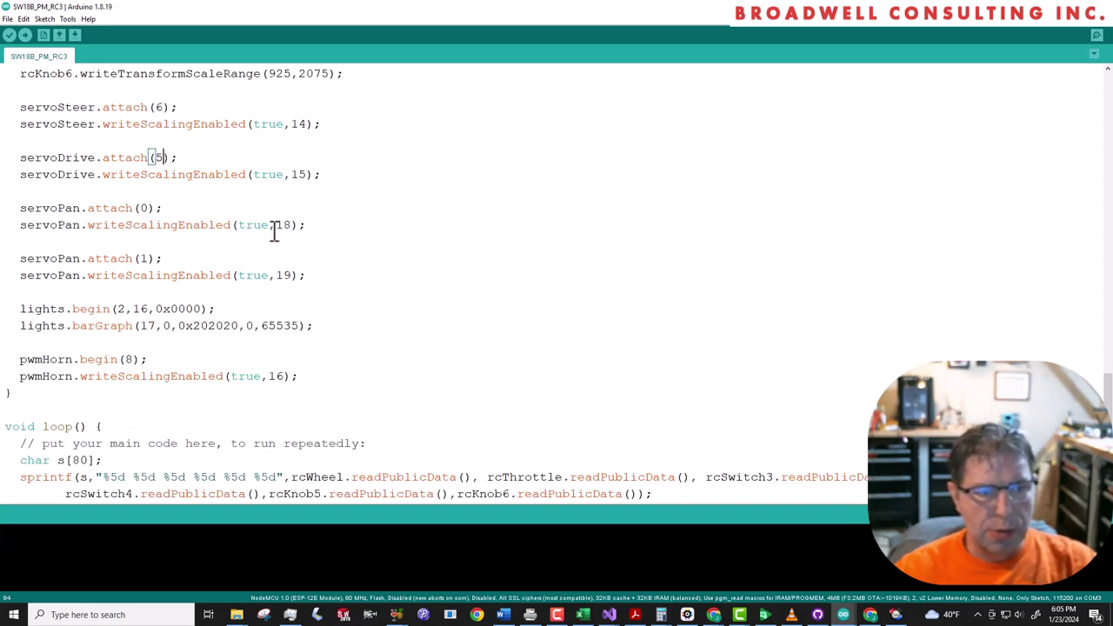
drag(273, 227, 295, 227)
click(149, 208)
scroll(174, 233, down, 1)
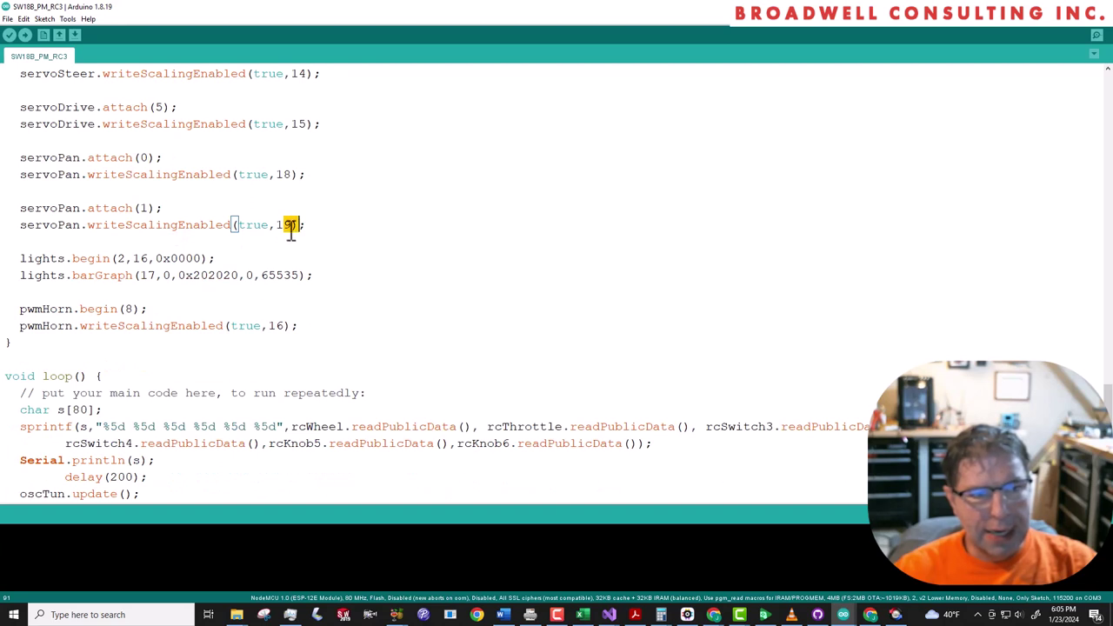
click(148, 209)
scroll(148, 209, down, 1)
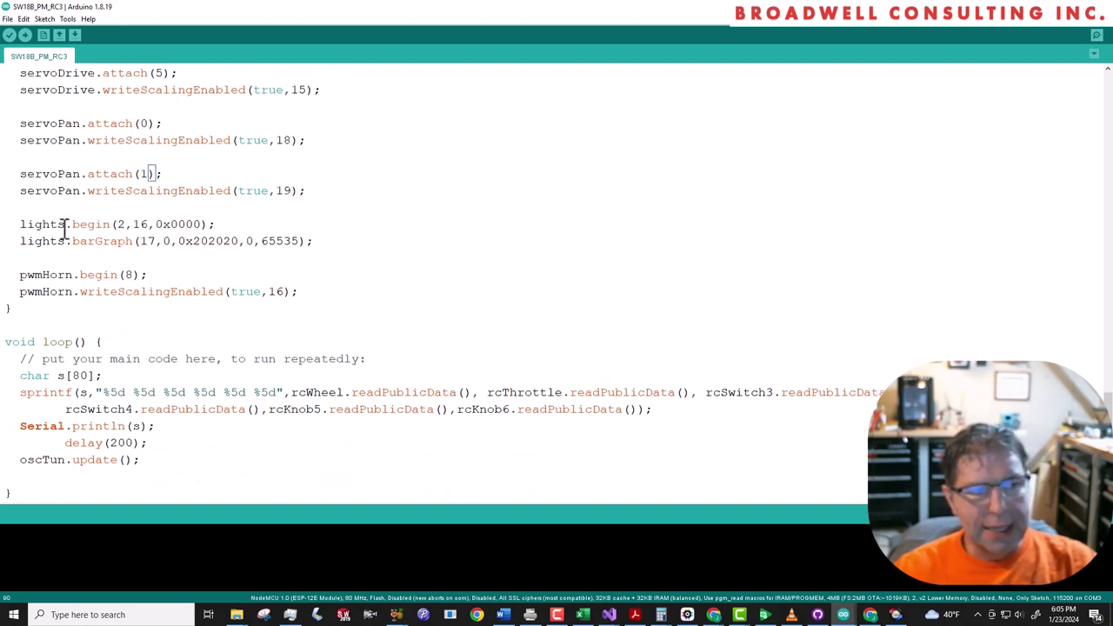
double_click(120, 224)
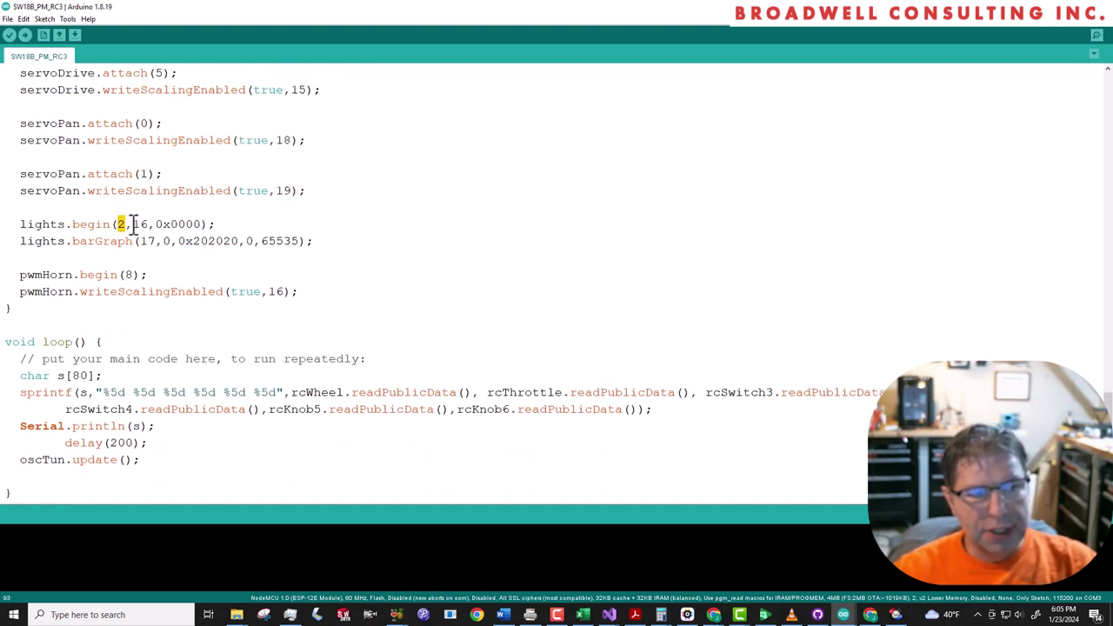
click(135, 225)
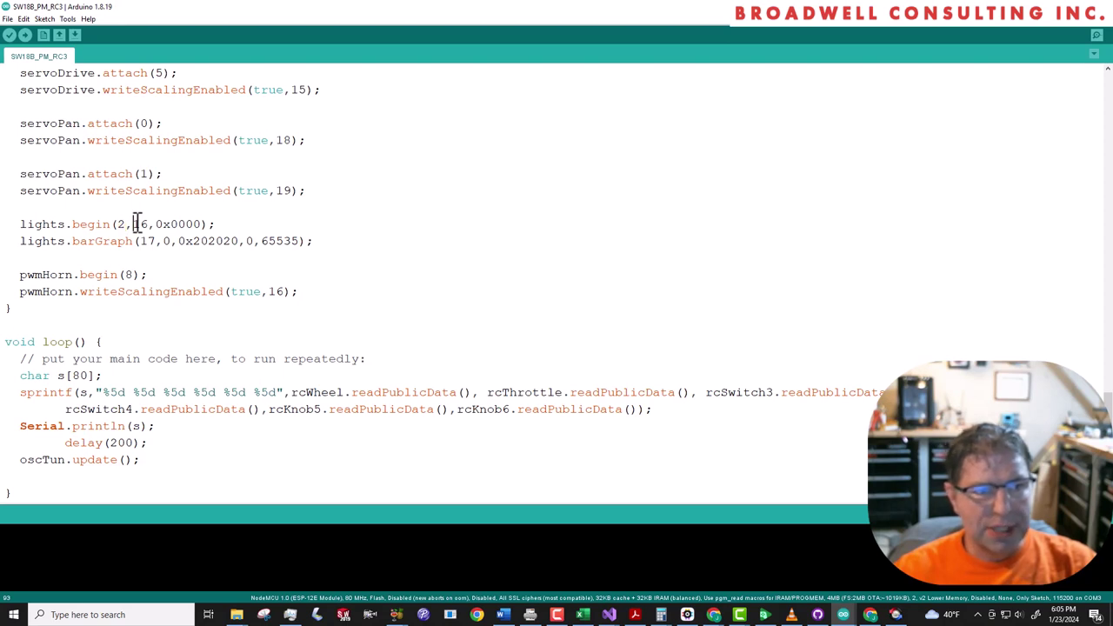
double_click(139, 224)
click(157, 225)
double_click(159, 225)
click(199, 224)
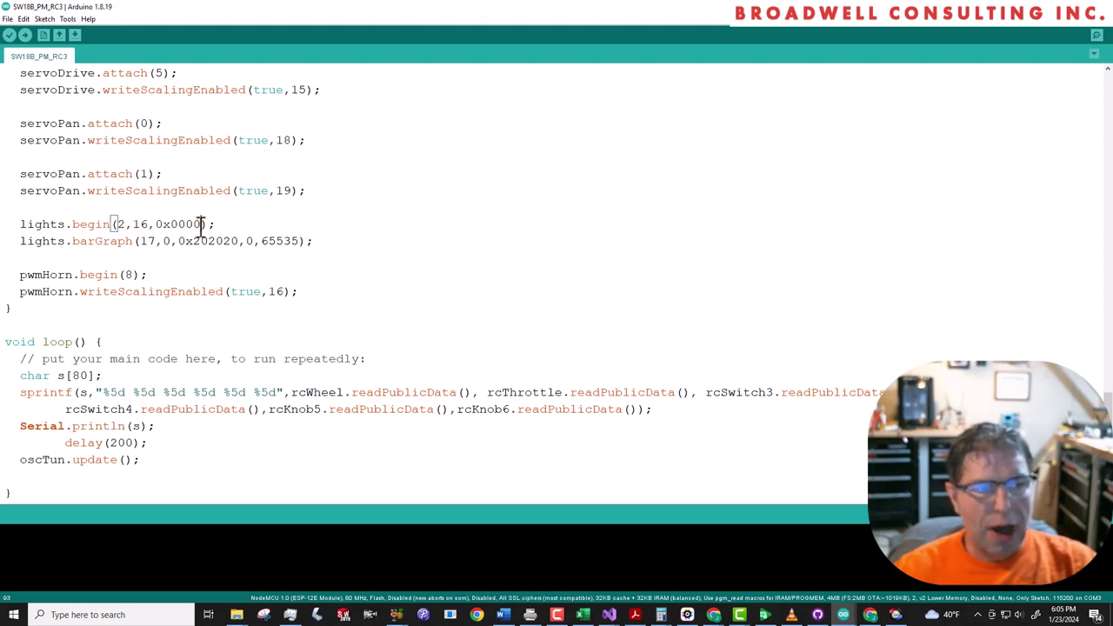
double_click(145, 241)
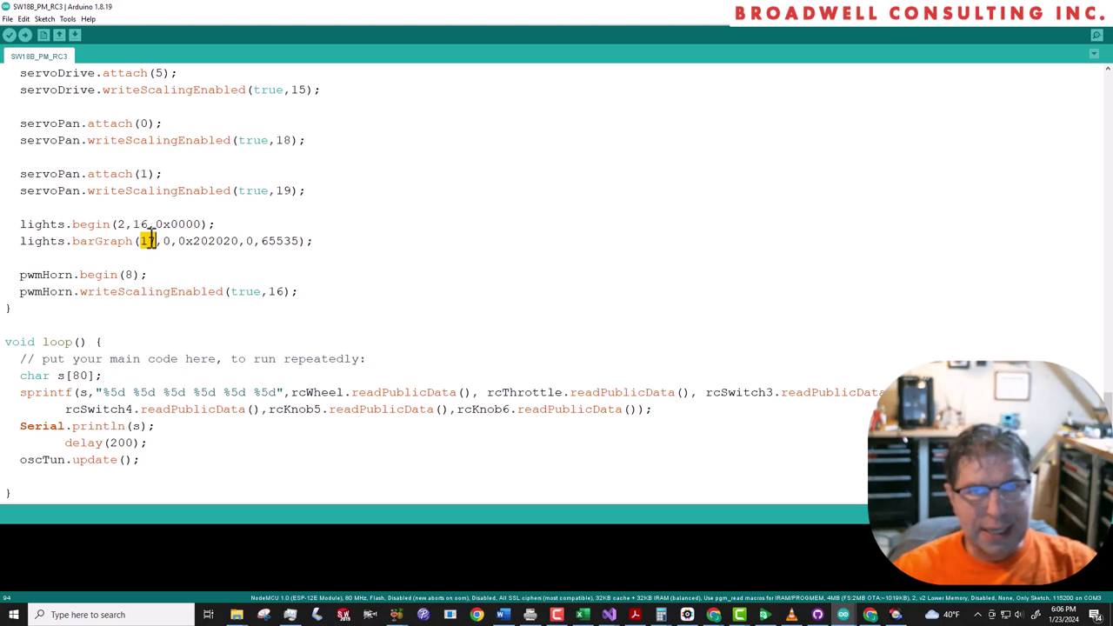
click(165, 241)
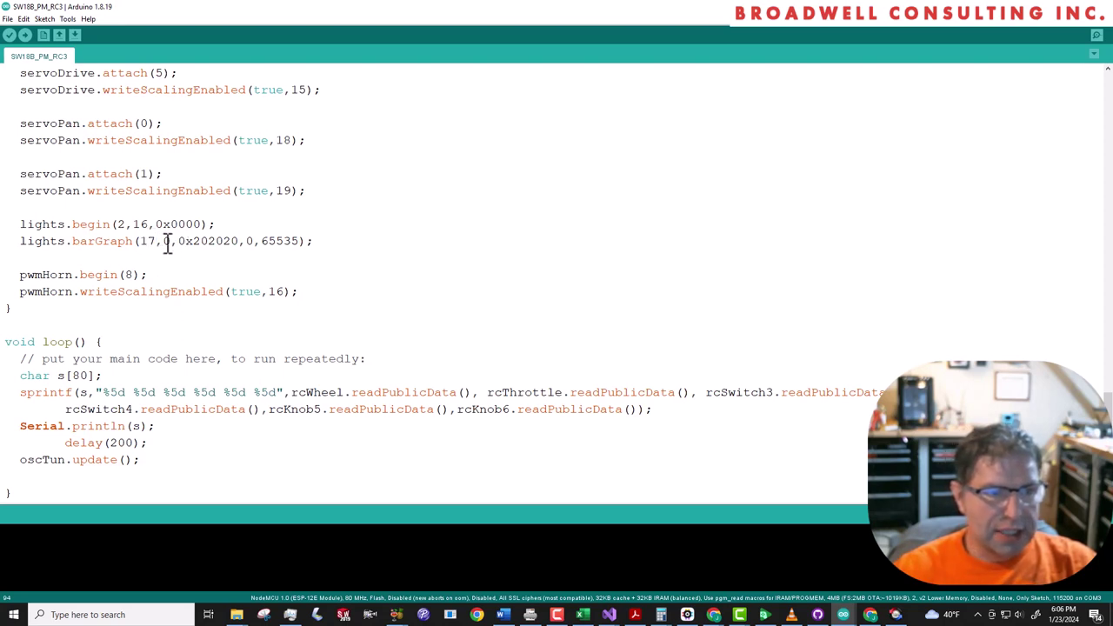
drag(178, 241, 239, 243)
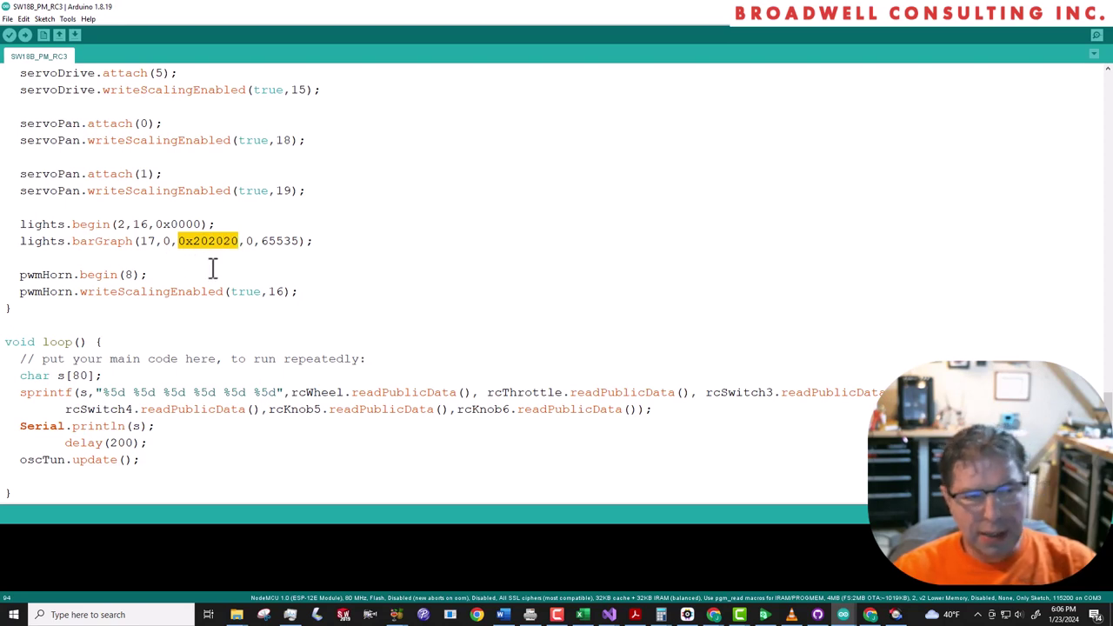
click(248, 243)
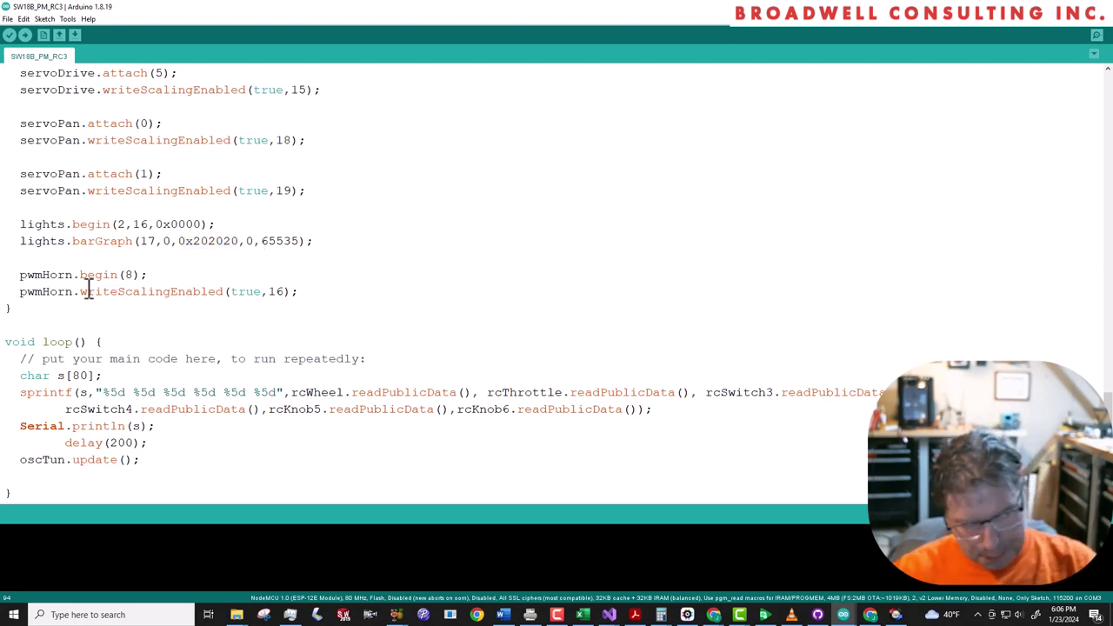
drag(127, 274, 136, 278)
click(149, 271)
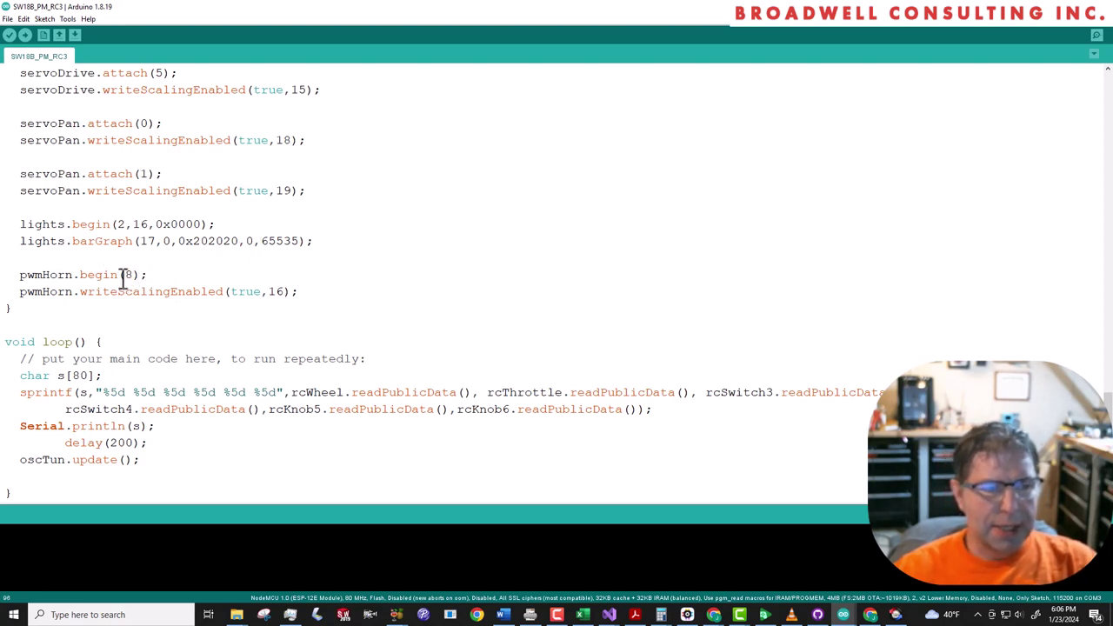
double_click(273, 292)
click(286, 292)
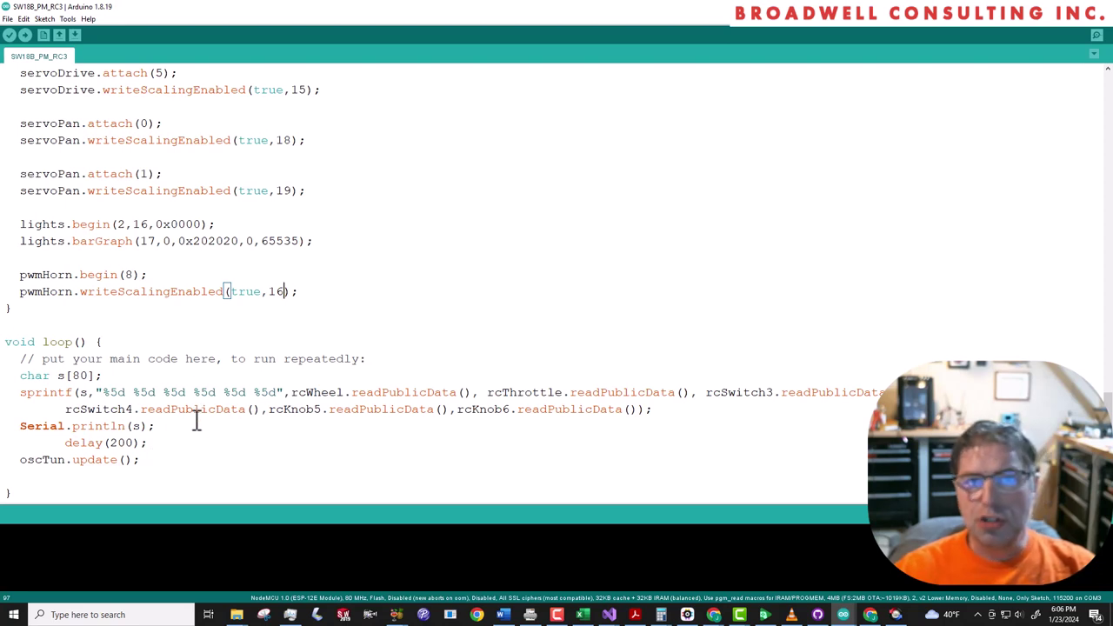
drag(143, 460, 23, 465)
click(22, 465)
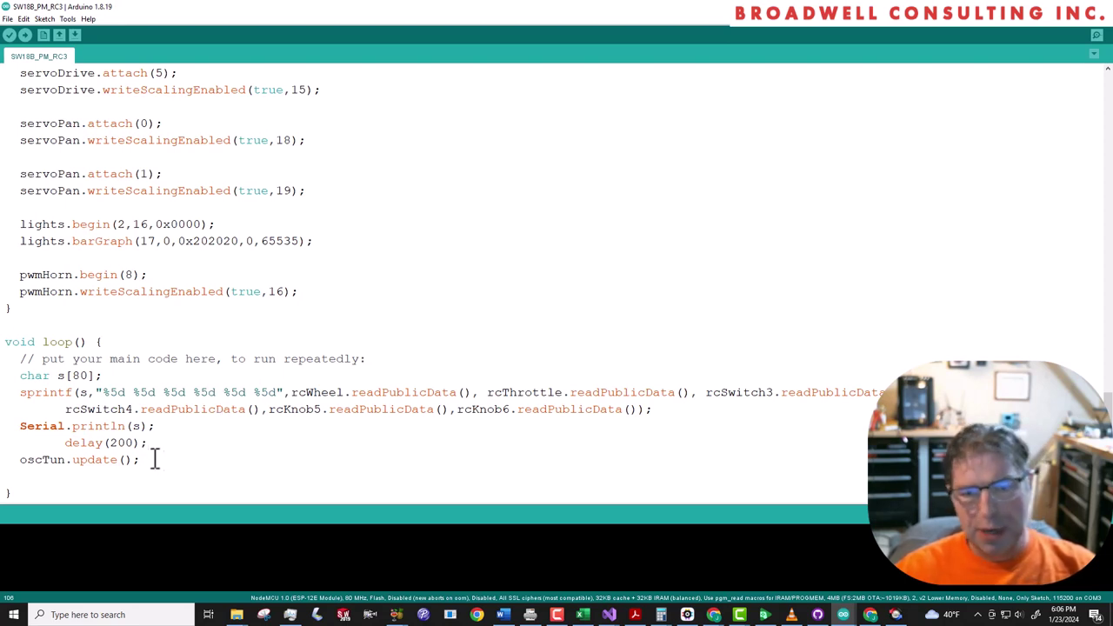
Step: Scroll up to the sketch header noting firmware 2.1.1 and RC channels on pins 14–19
click(288, 292)
scroll(288, 294, up, 1)
scroll(288, 296, up, 5)
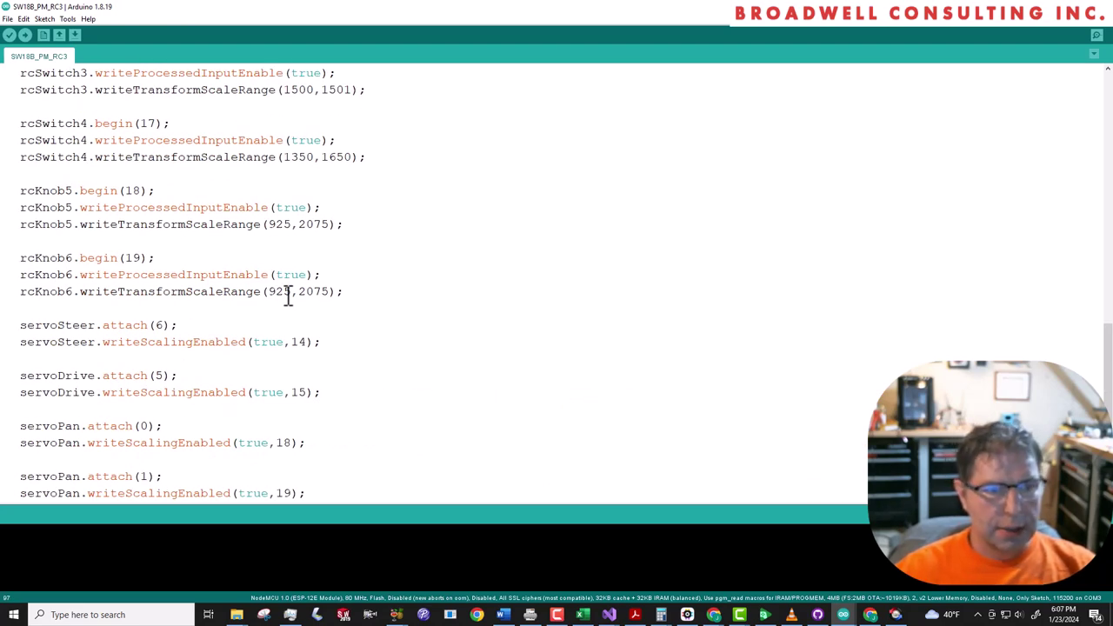
scroll(288, 294, up, 20)
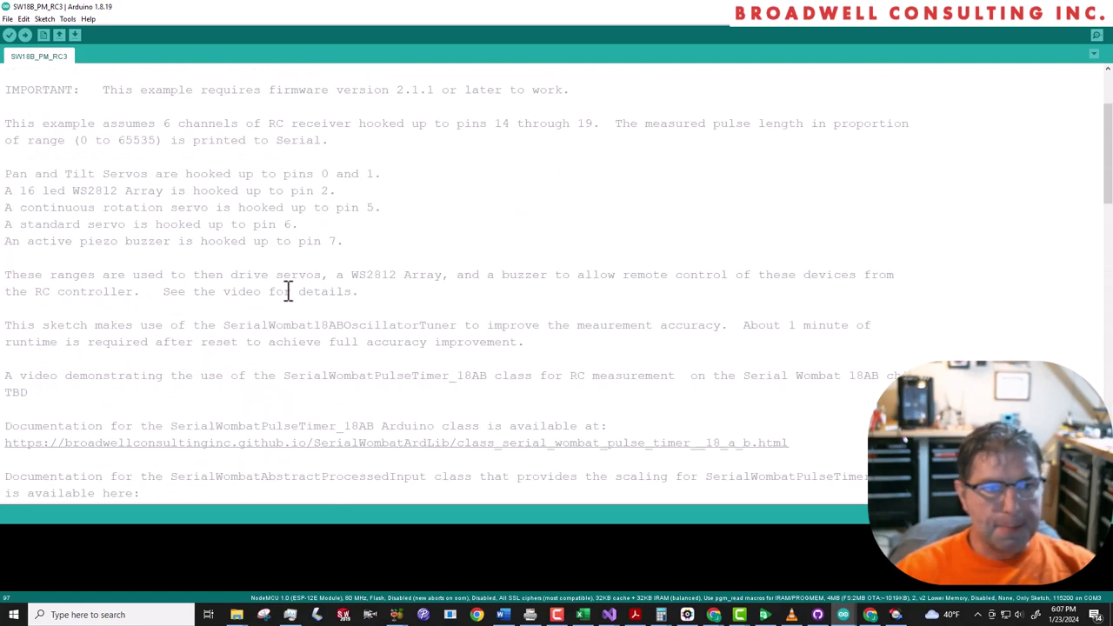
scroll(288, 292, up, 2)
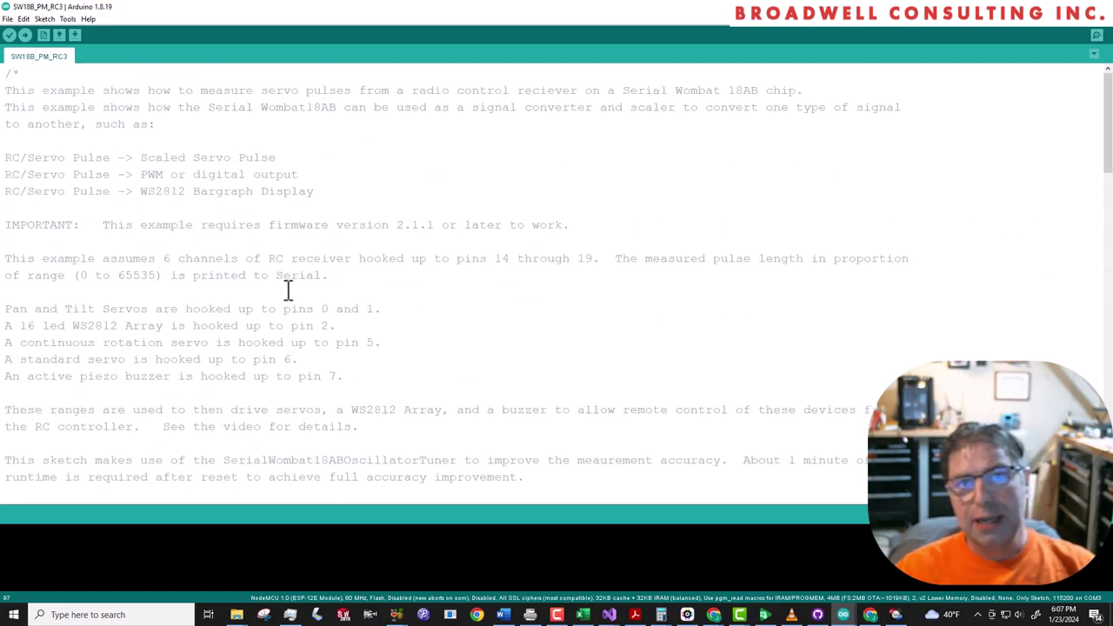